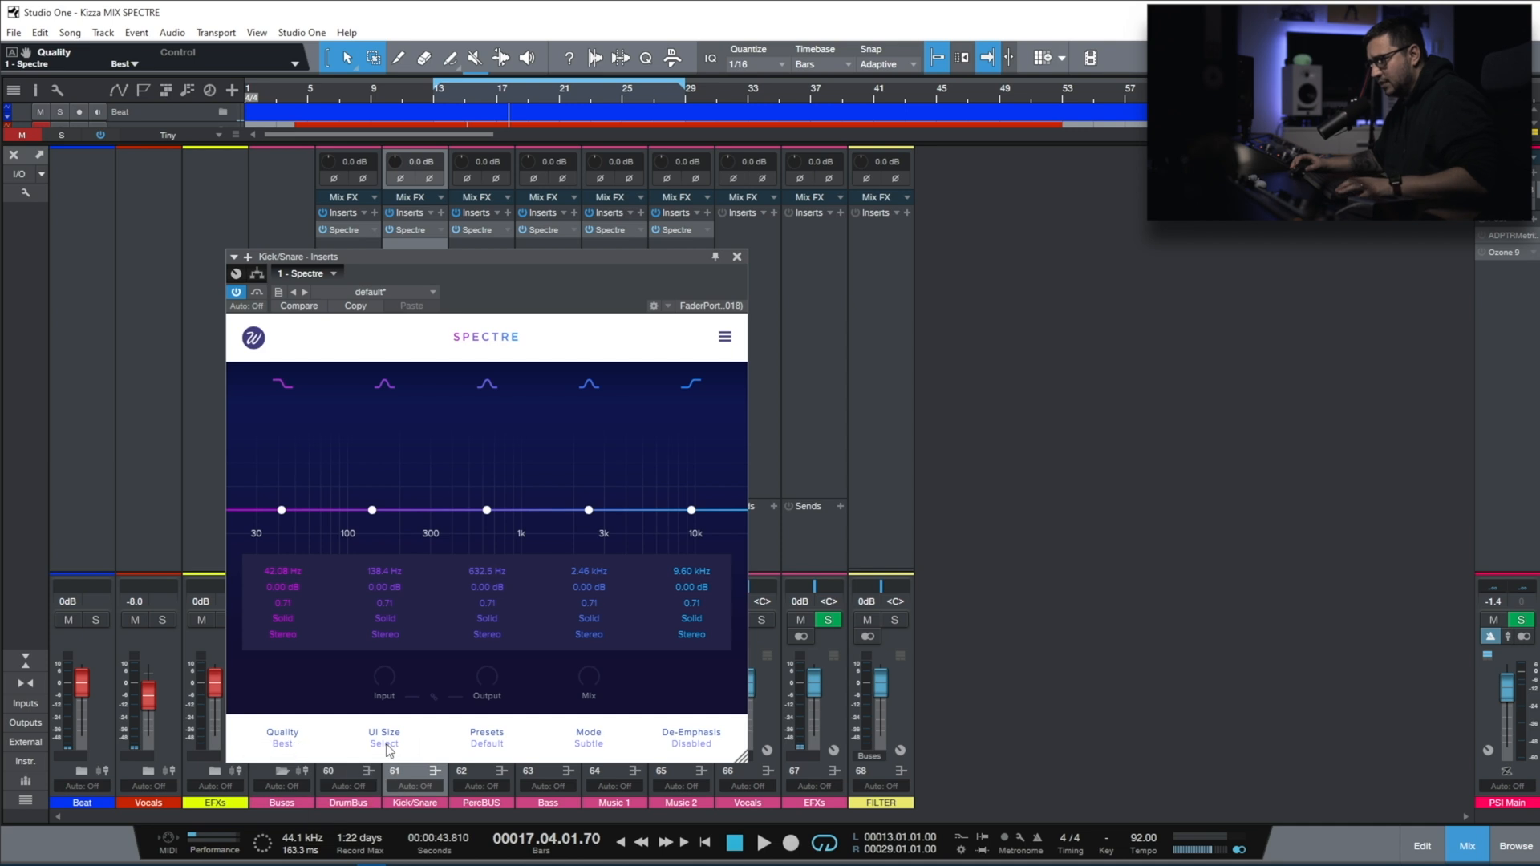
Set the Kick/Snare Spectre interface size to 110% and review its Presets, Mode and De-Emphasis options.
left_click(417, 656)
left_click_drag(561, 255, 455, 105)
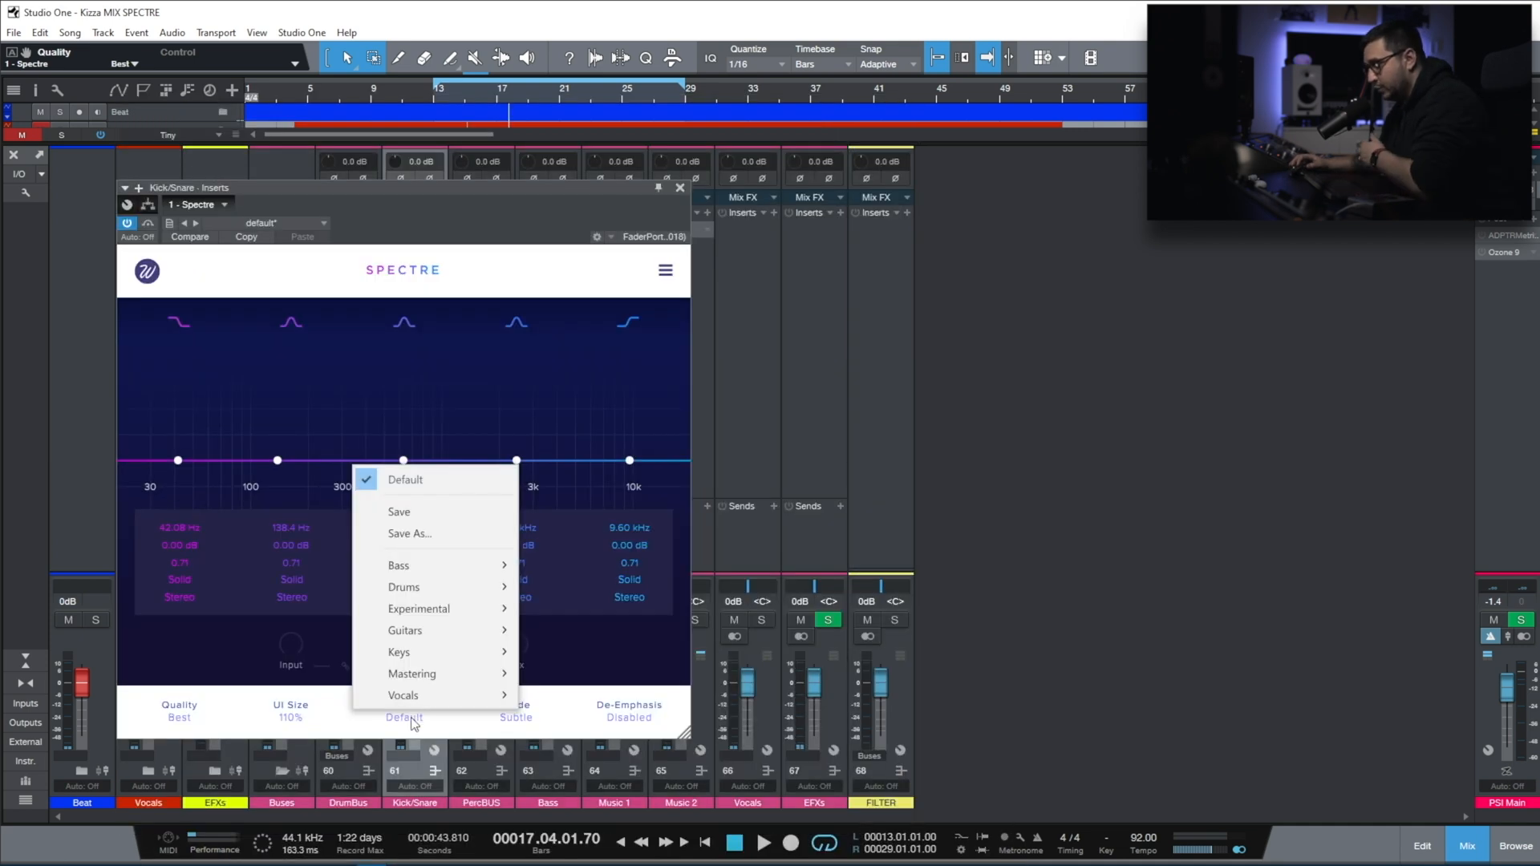
left_click(481, 731)
left_click(482, 733)
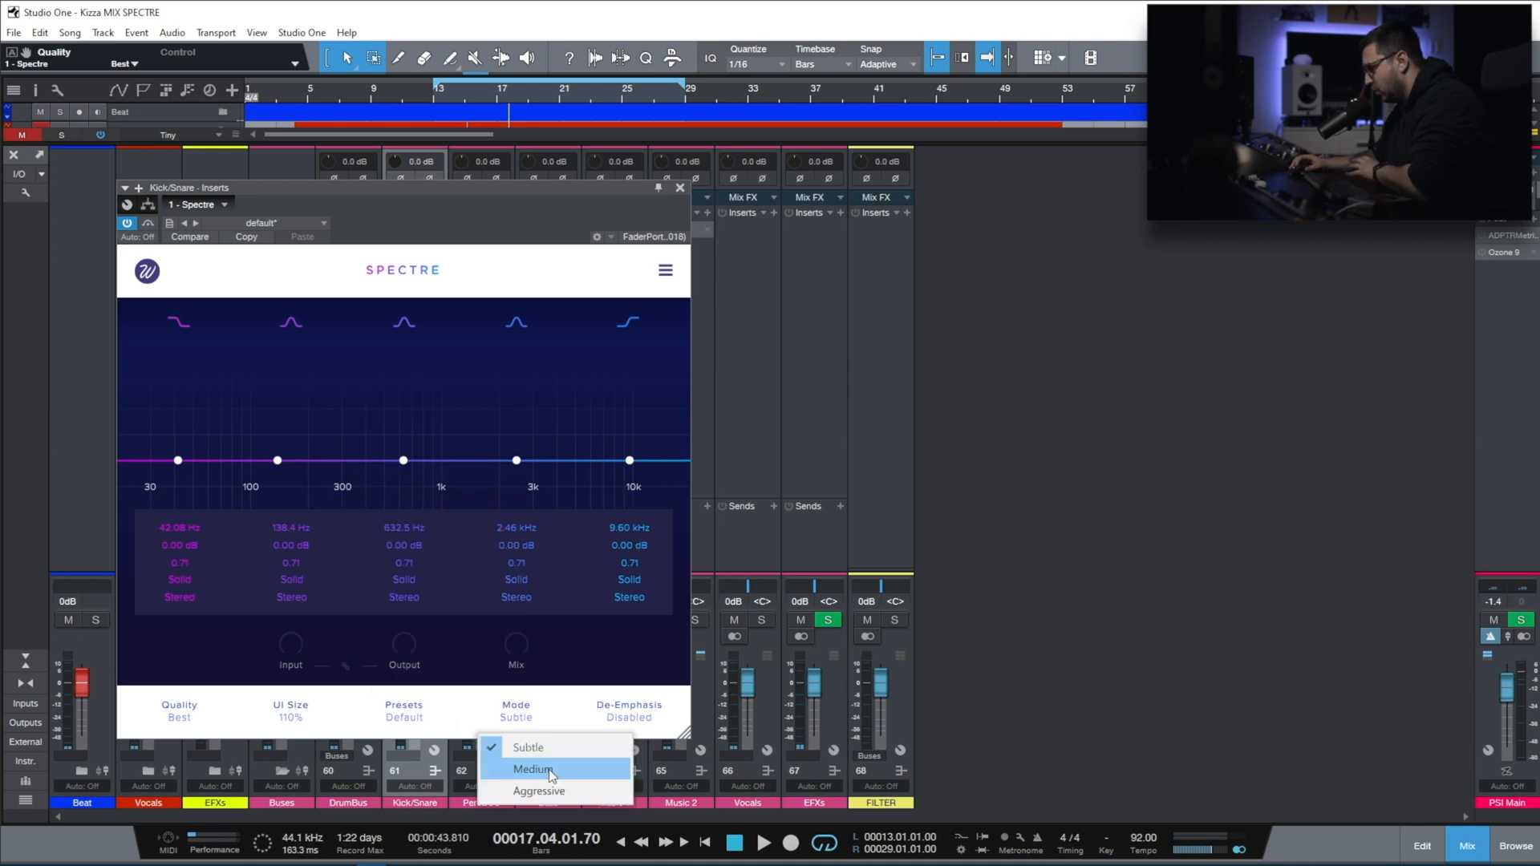
left_click(629, 711)
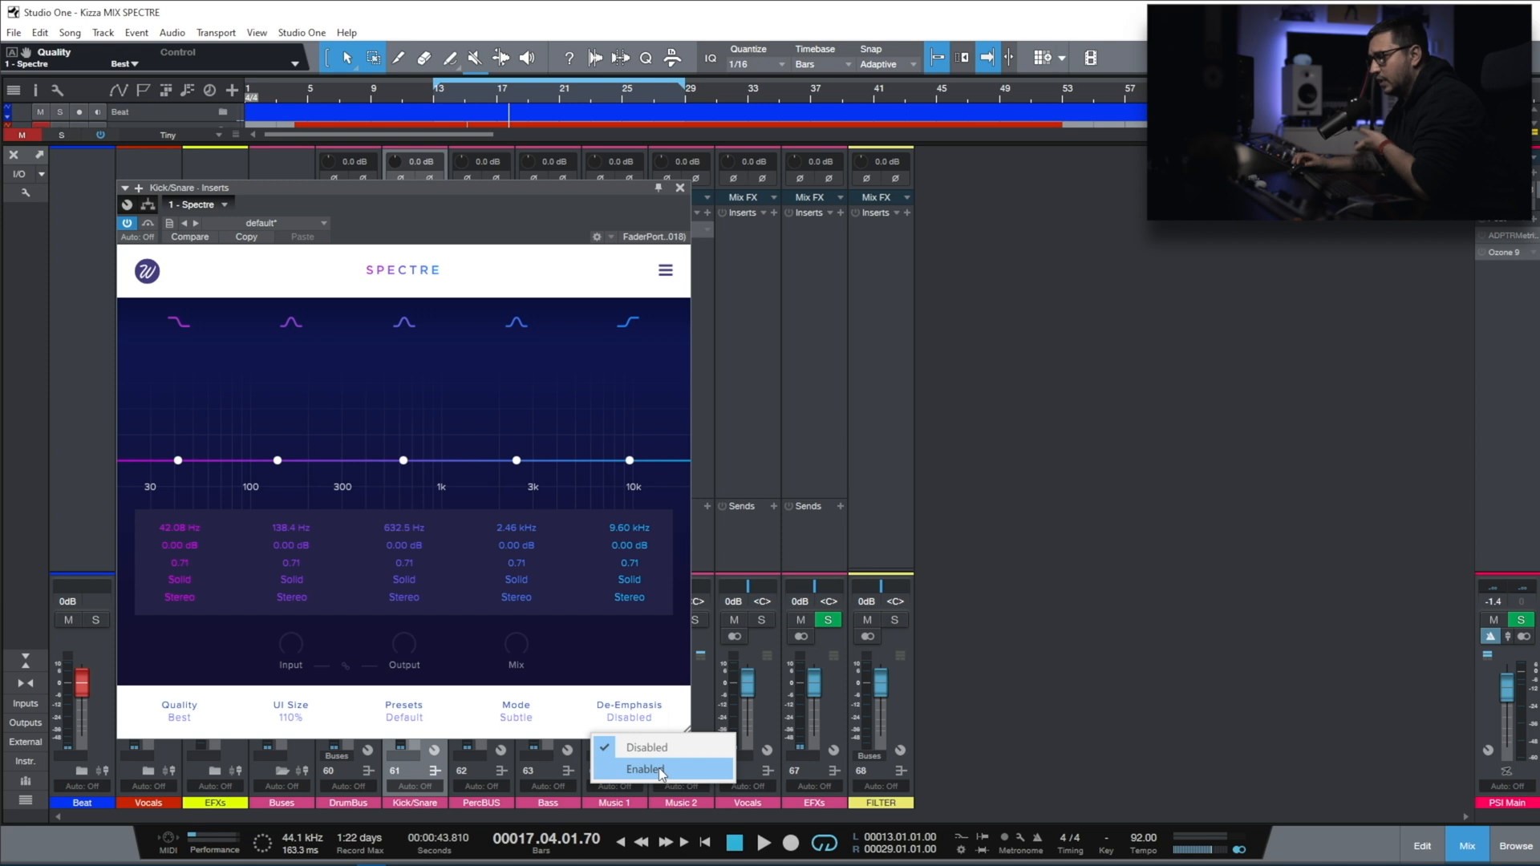
left_click(282, 650)
Adjust the Mix amount, and raise the low shelf gain to about 8.2 dB with its Q lowered to about 0.13.
left_click_drag(517, 646, 469, 854)
left_click_drag(469, 853, 491, 694)
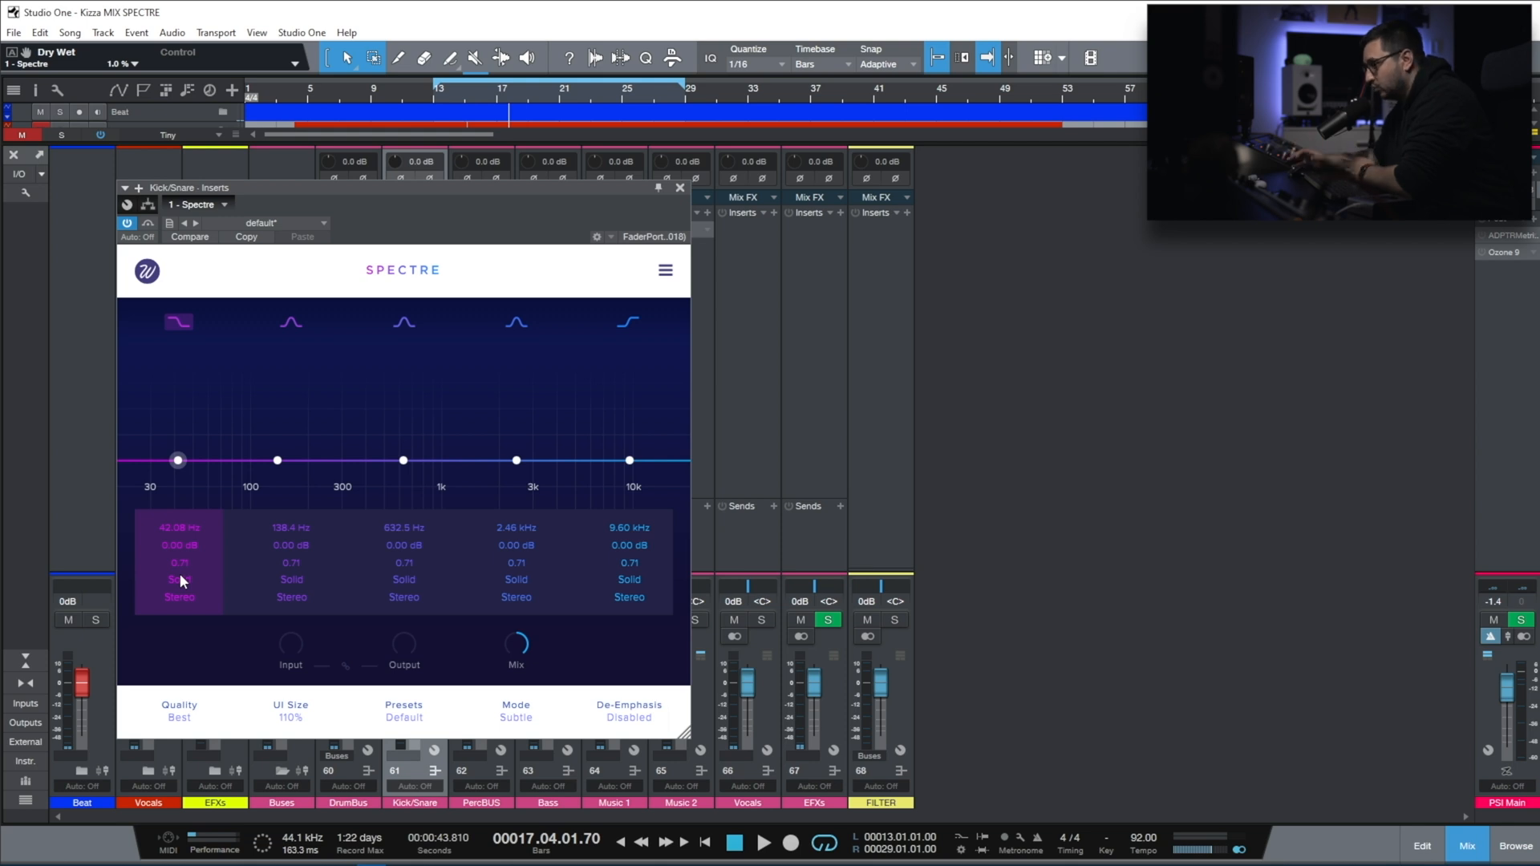
left_click_drag(194, 550, 214, 415)
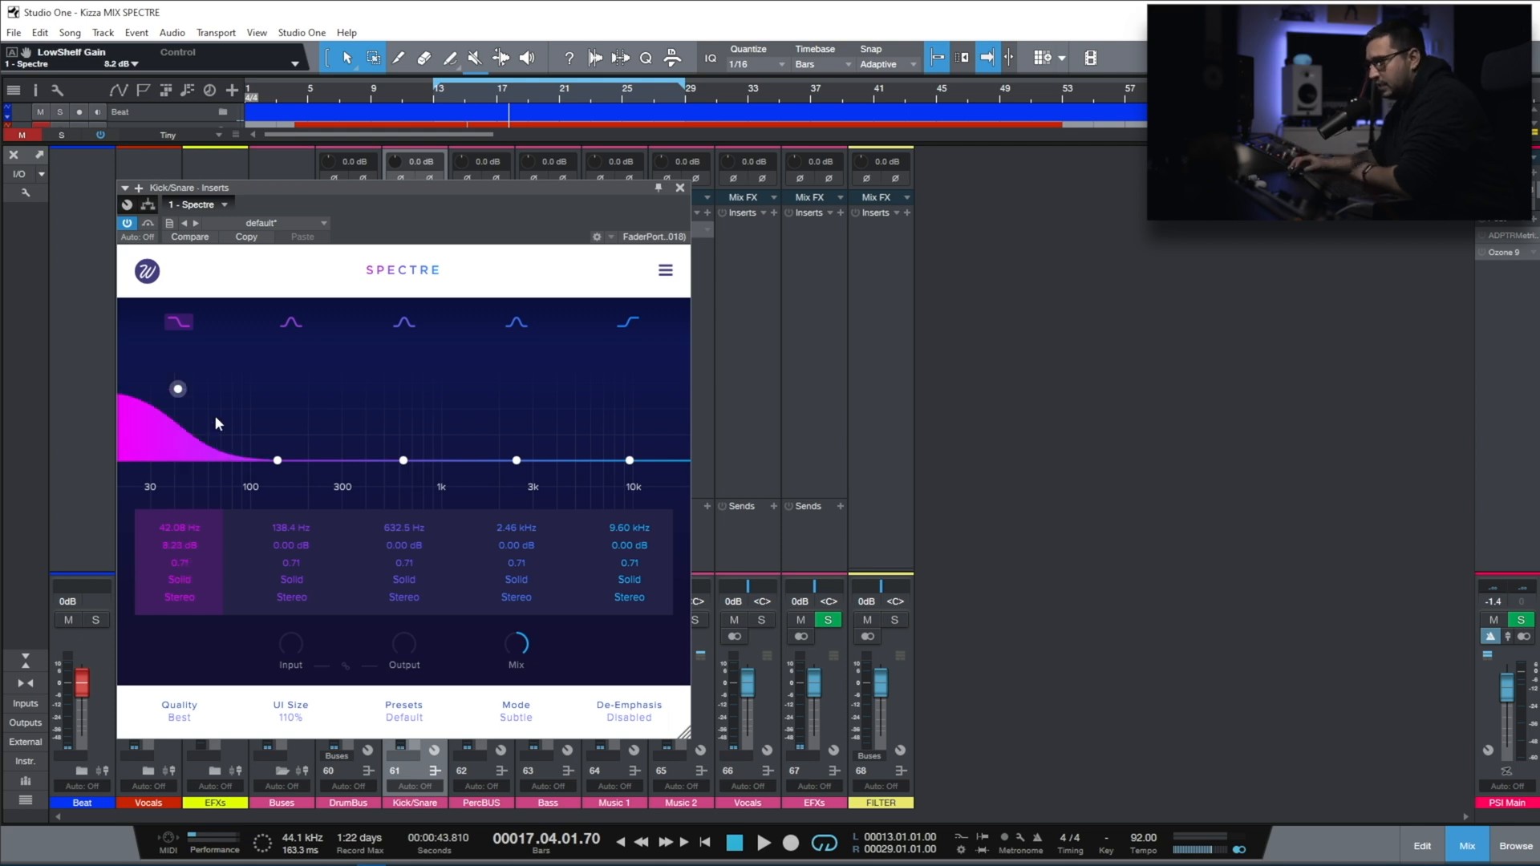
left_click_drag(182, 563, 185, 634)
Review the low shelf's saturation colors and set its channel mode to Mid.
left_click(178, 580)
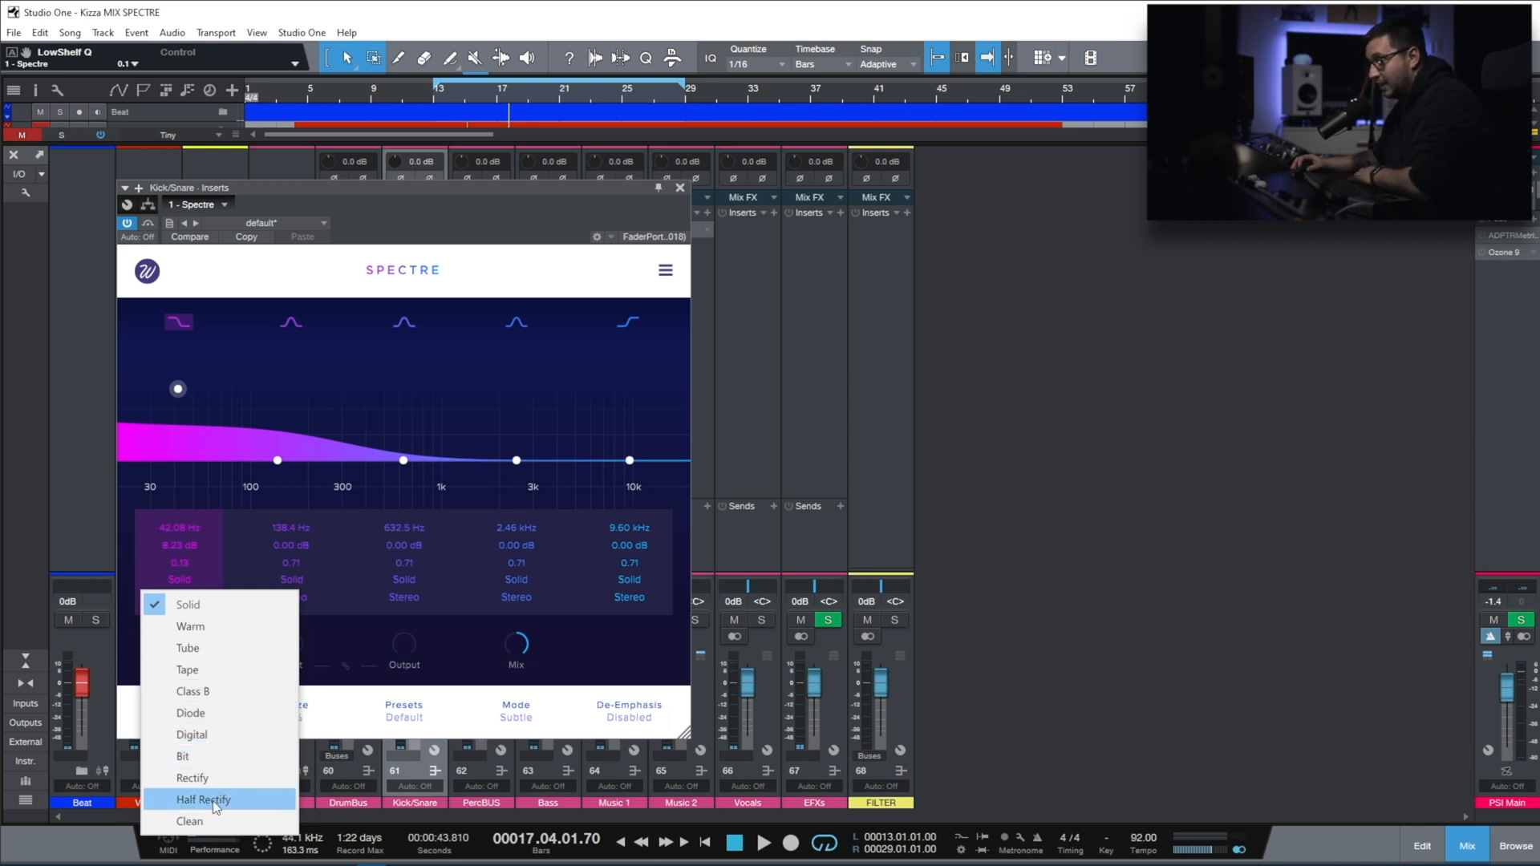
left_click(323, 414)
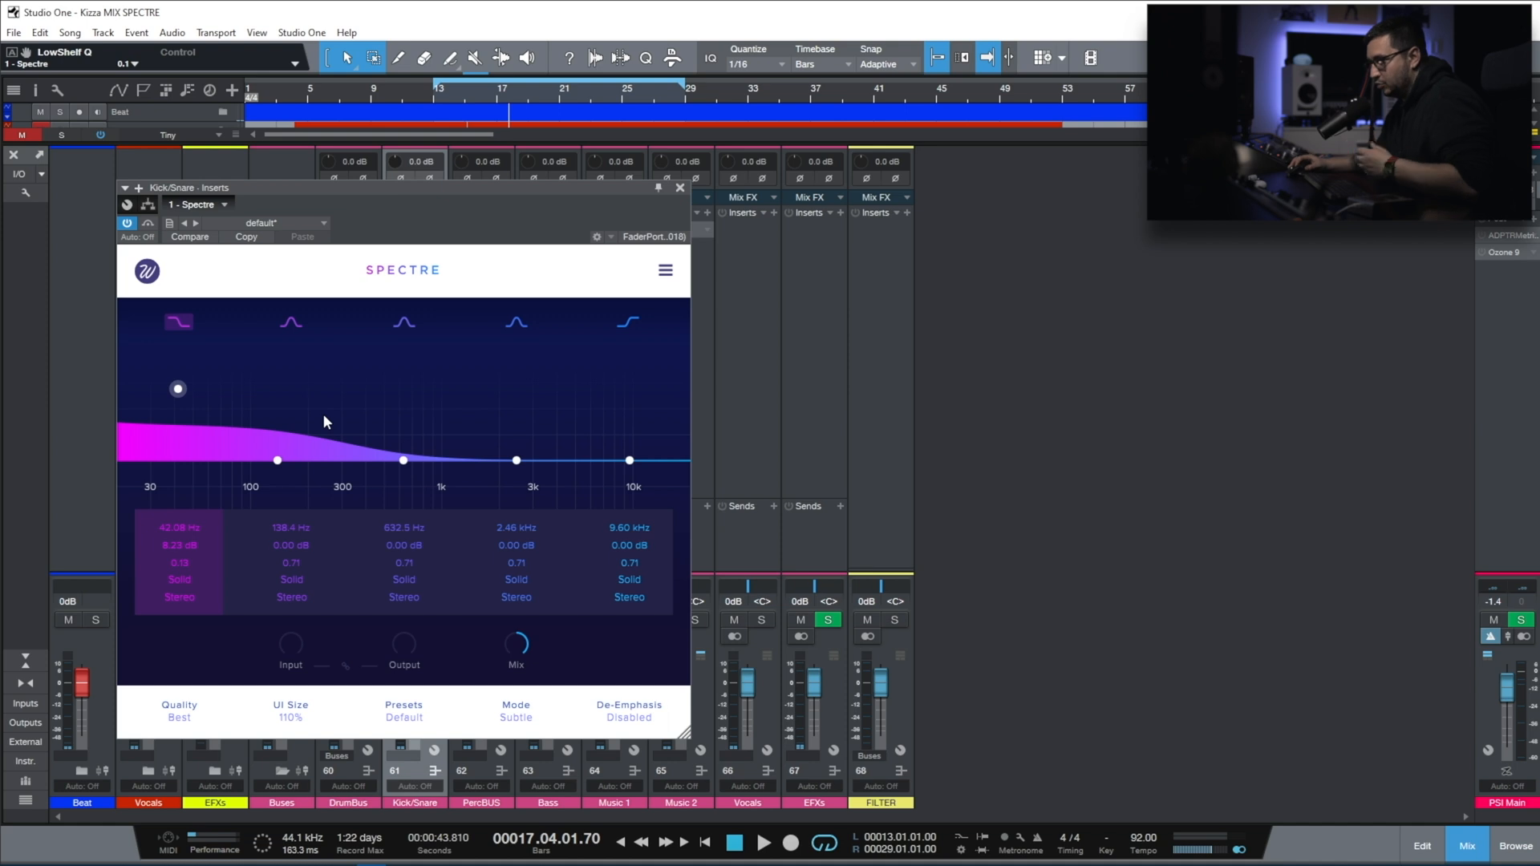
left_click(182, 596)
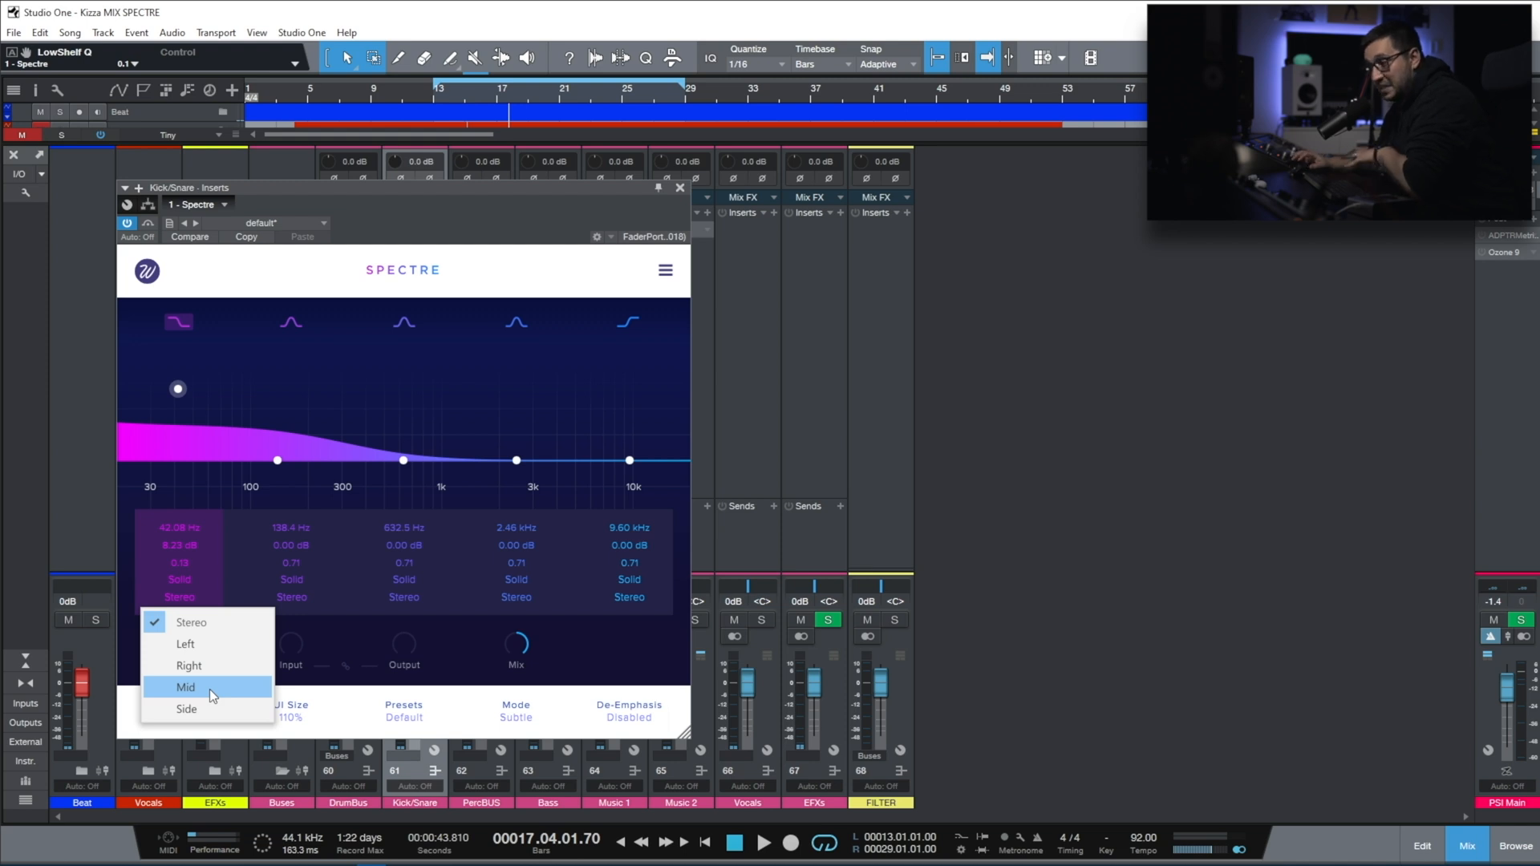
left_click(209, 690)
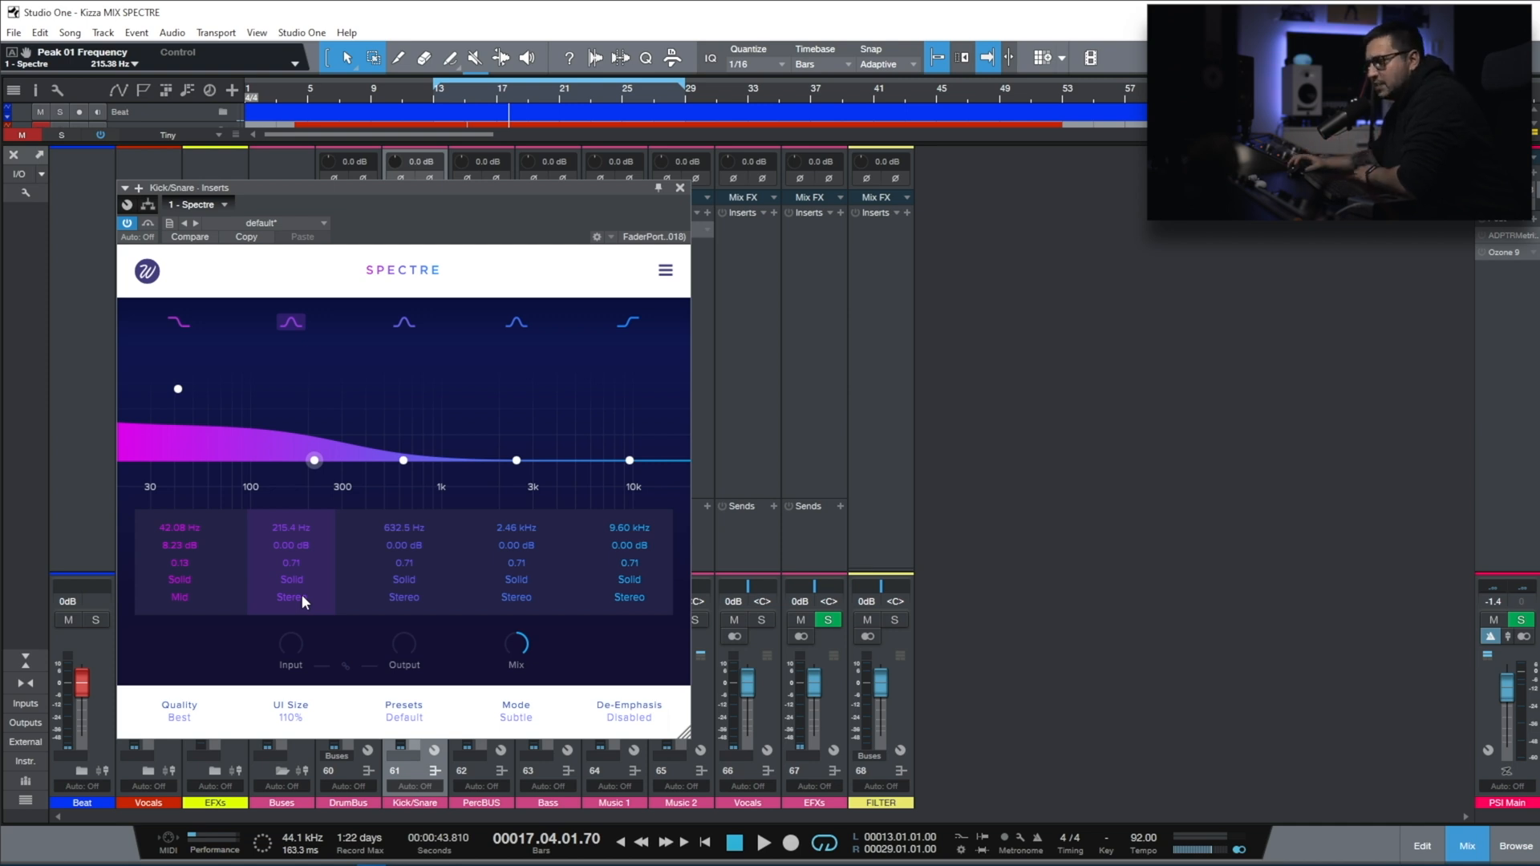
Move the first peak band to about 285 Hz and switch off the low shelf band.
mouse_move(314, 459)
left_mouse_down()
mouse_move(287, 460)
mouse_move(337, 460)
left_mouse_up()
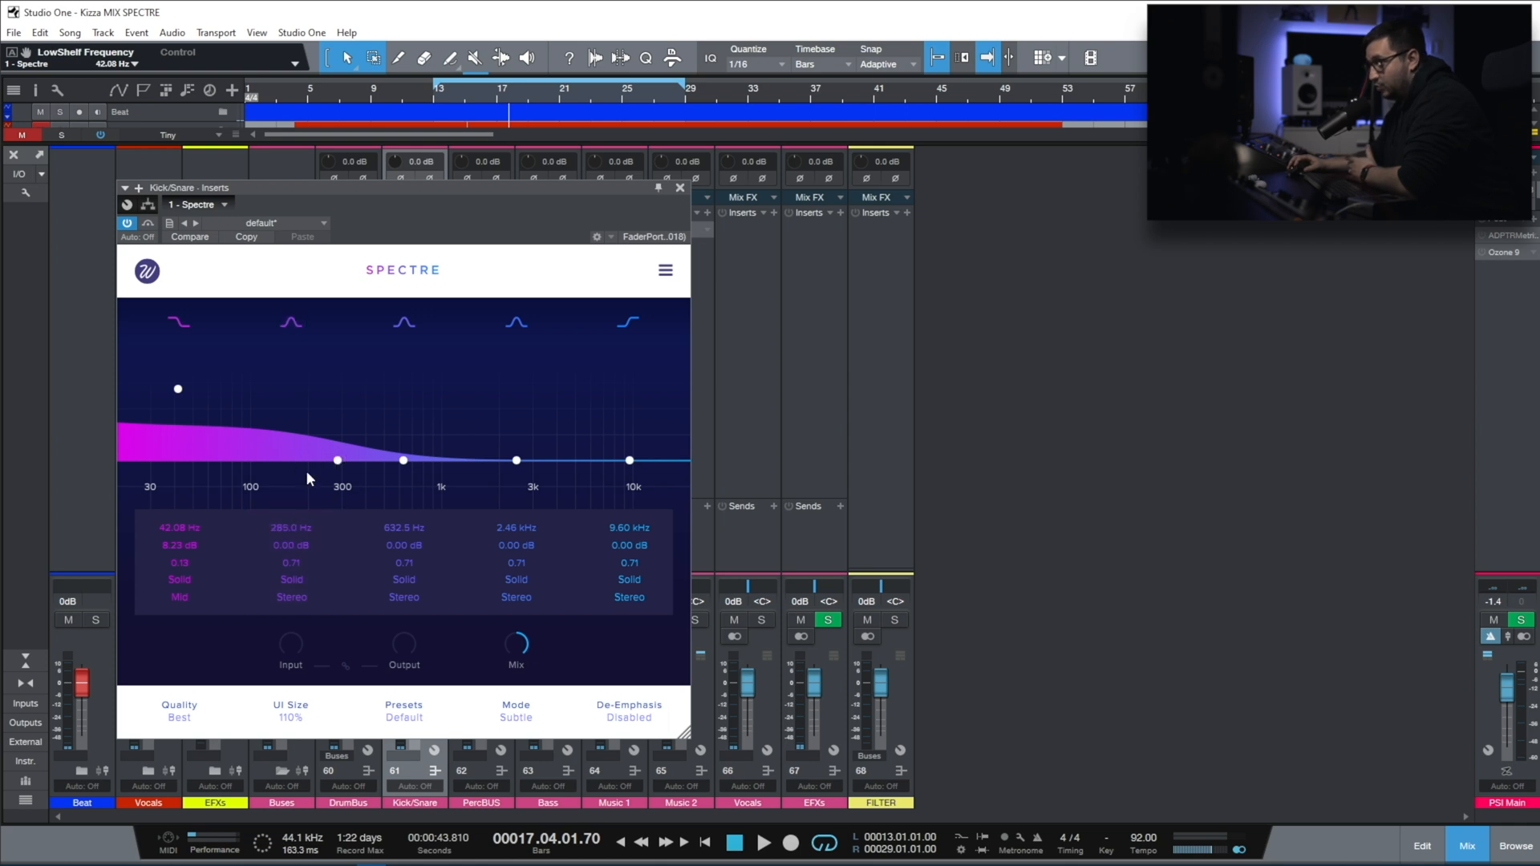
double_click(180, 390)
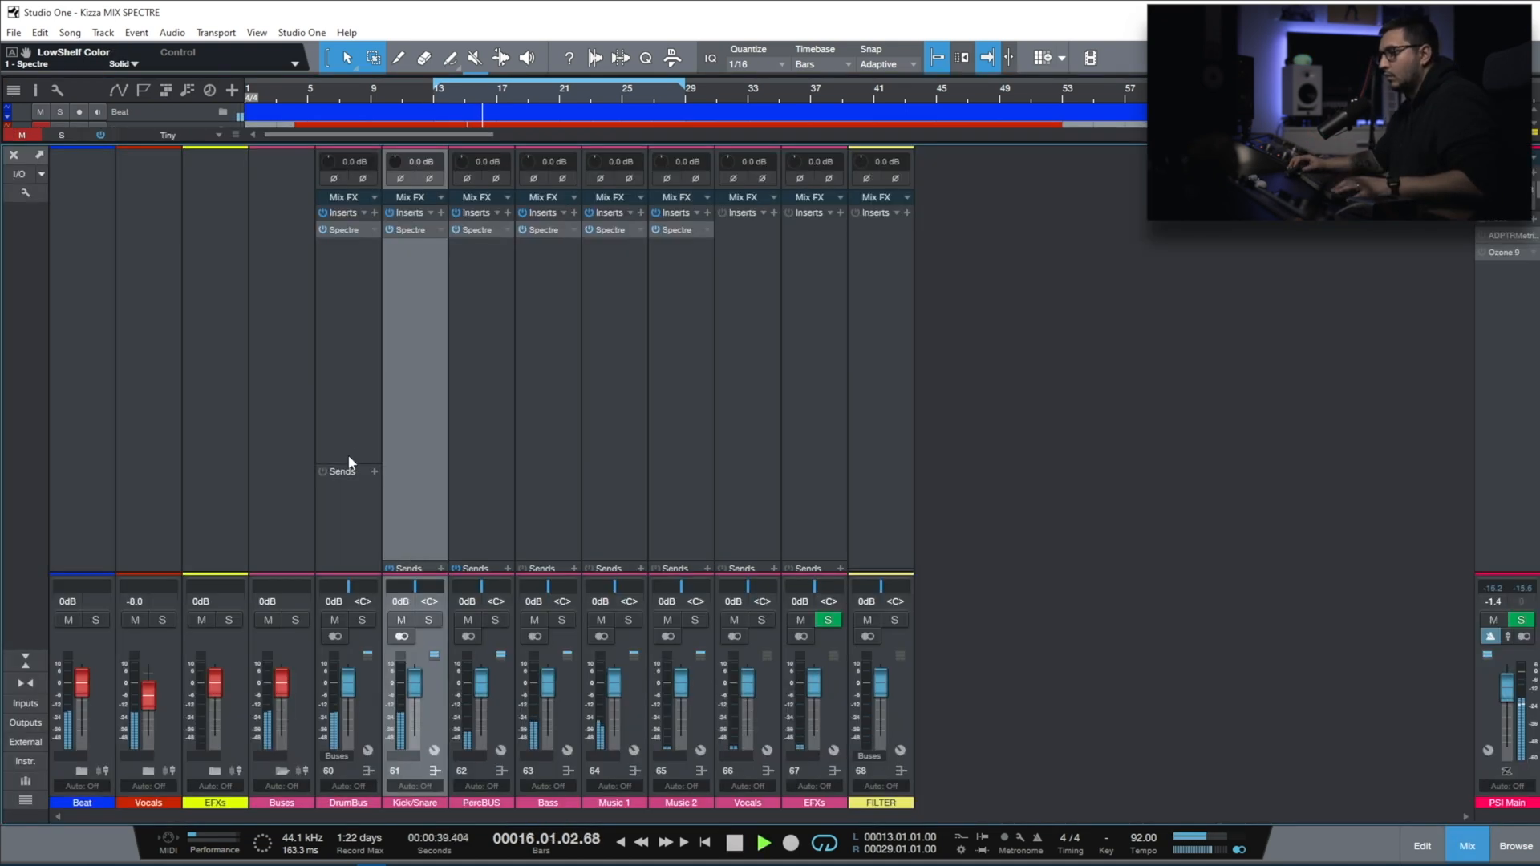
Extend the DrumBus channel's insert area downward by lowering its Sends section.
left_click_drag(348, 464, 378, 587)
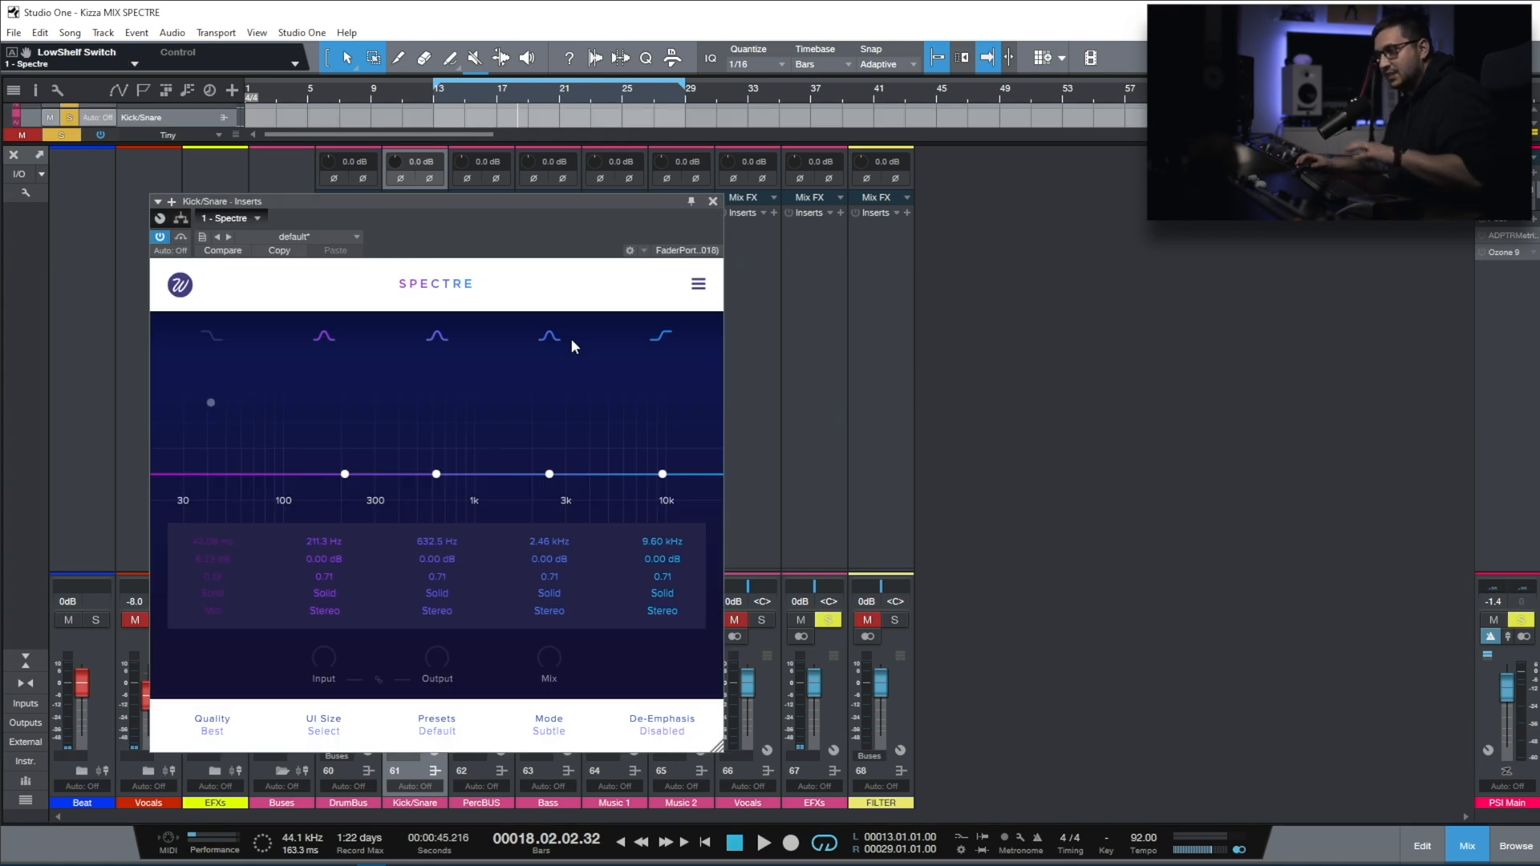
Start playback and boost the high shelf about 6.55 dB at 2.09 kHz, using the Clean color and a Q of about 1.03.
key("space")
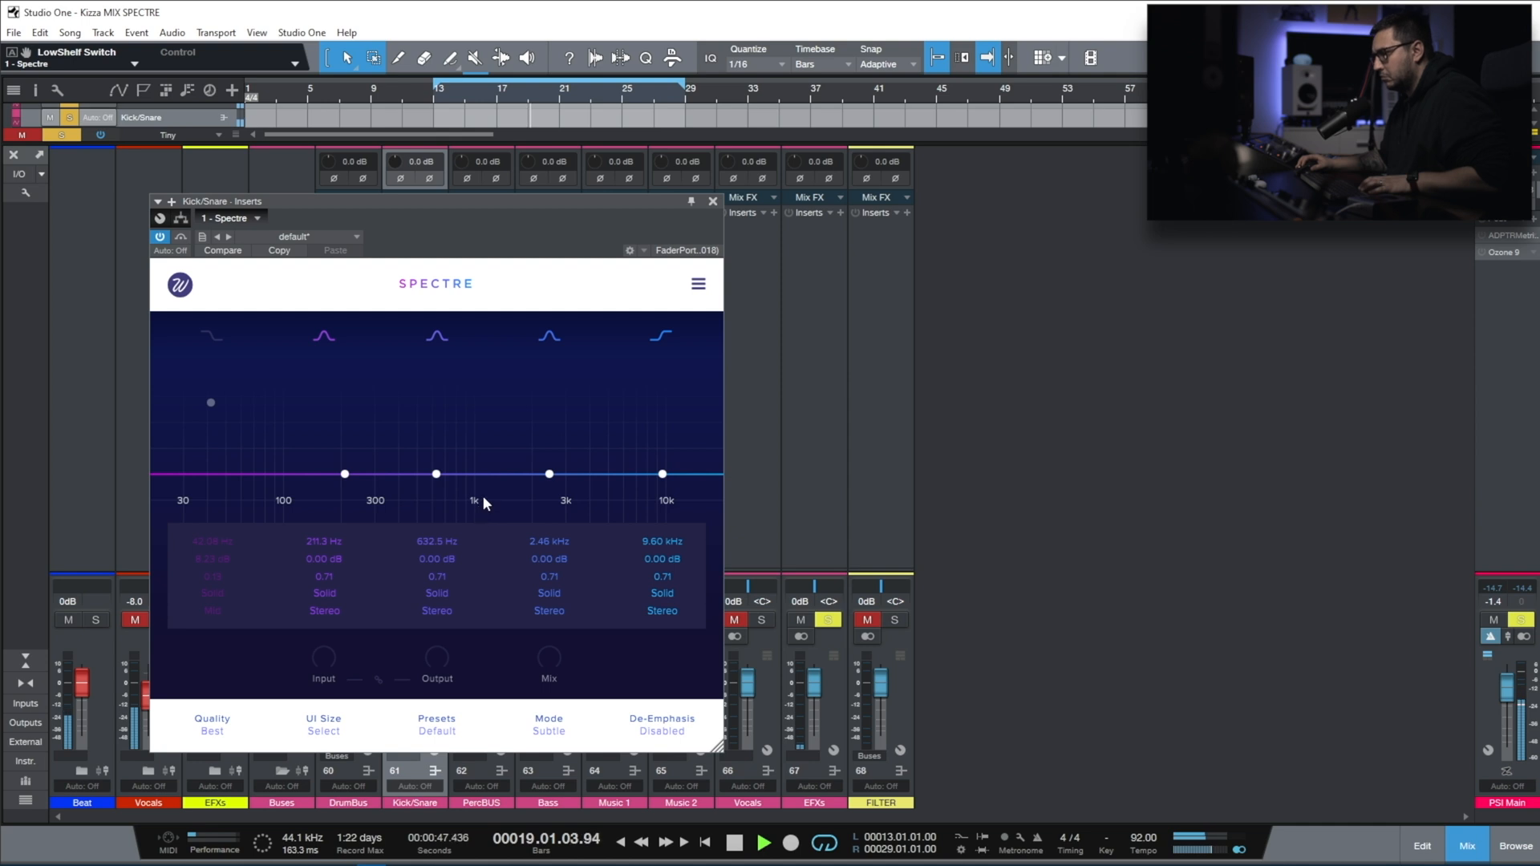
left_click_drag(662, 474, 613, 451)
left_click(663, 593)
left_click(662, 567)
left_click_drag(612, 446, 535, 416)
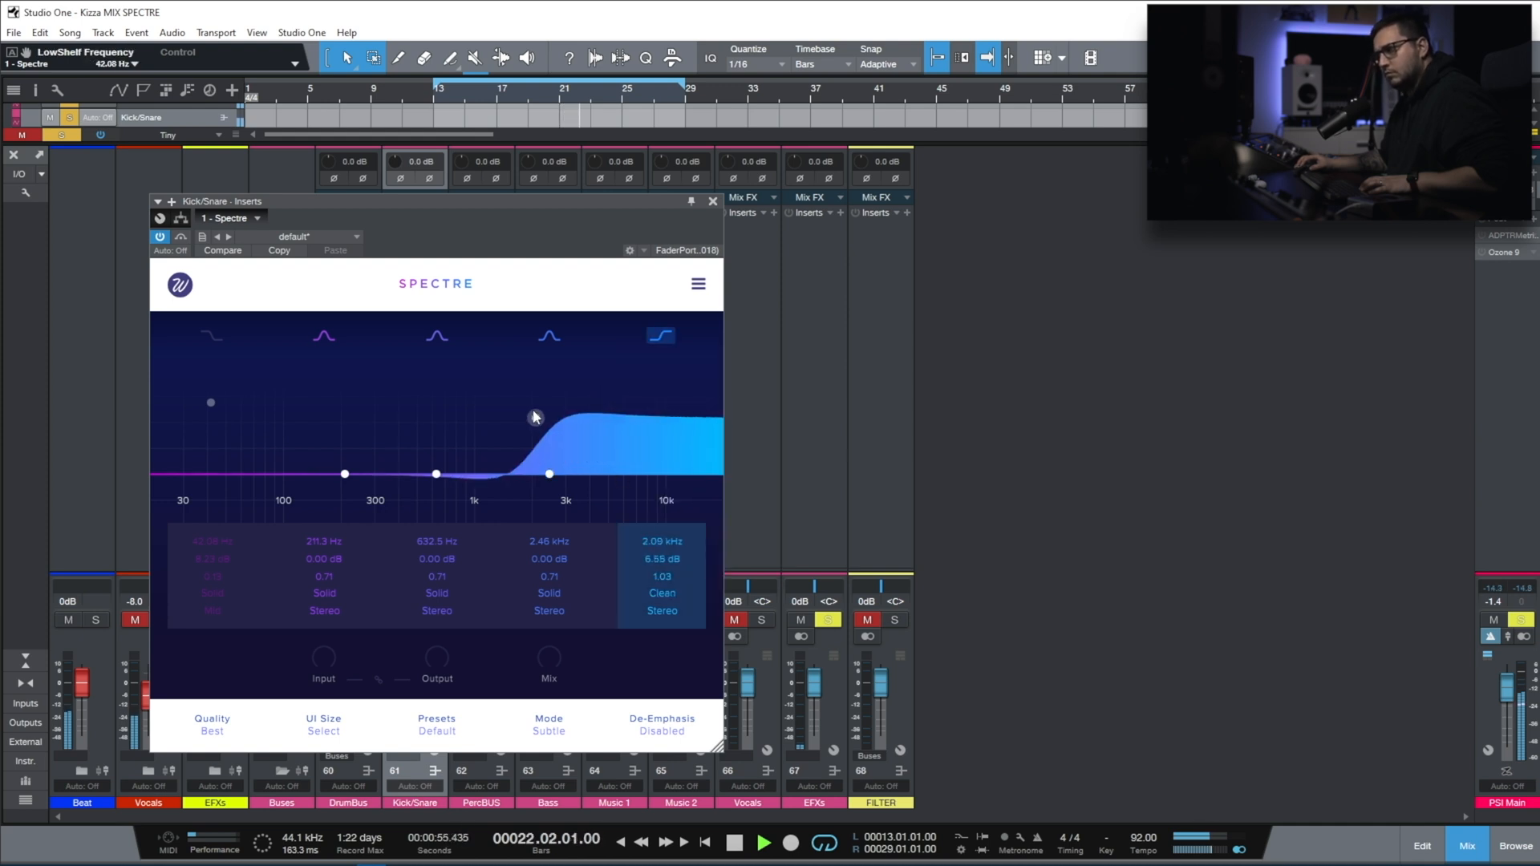
Try Half Rectify on the high shelf, settle on the Rectify color, and lower its Q to about 0.67.
left_click(661, 592)
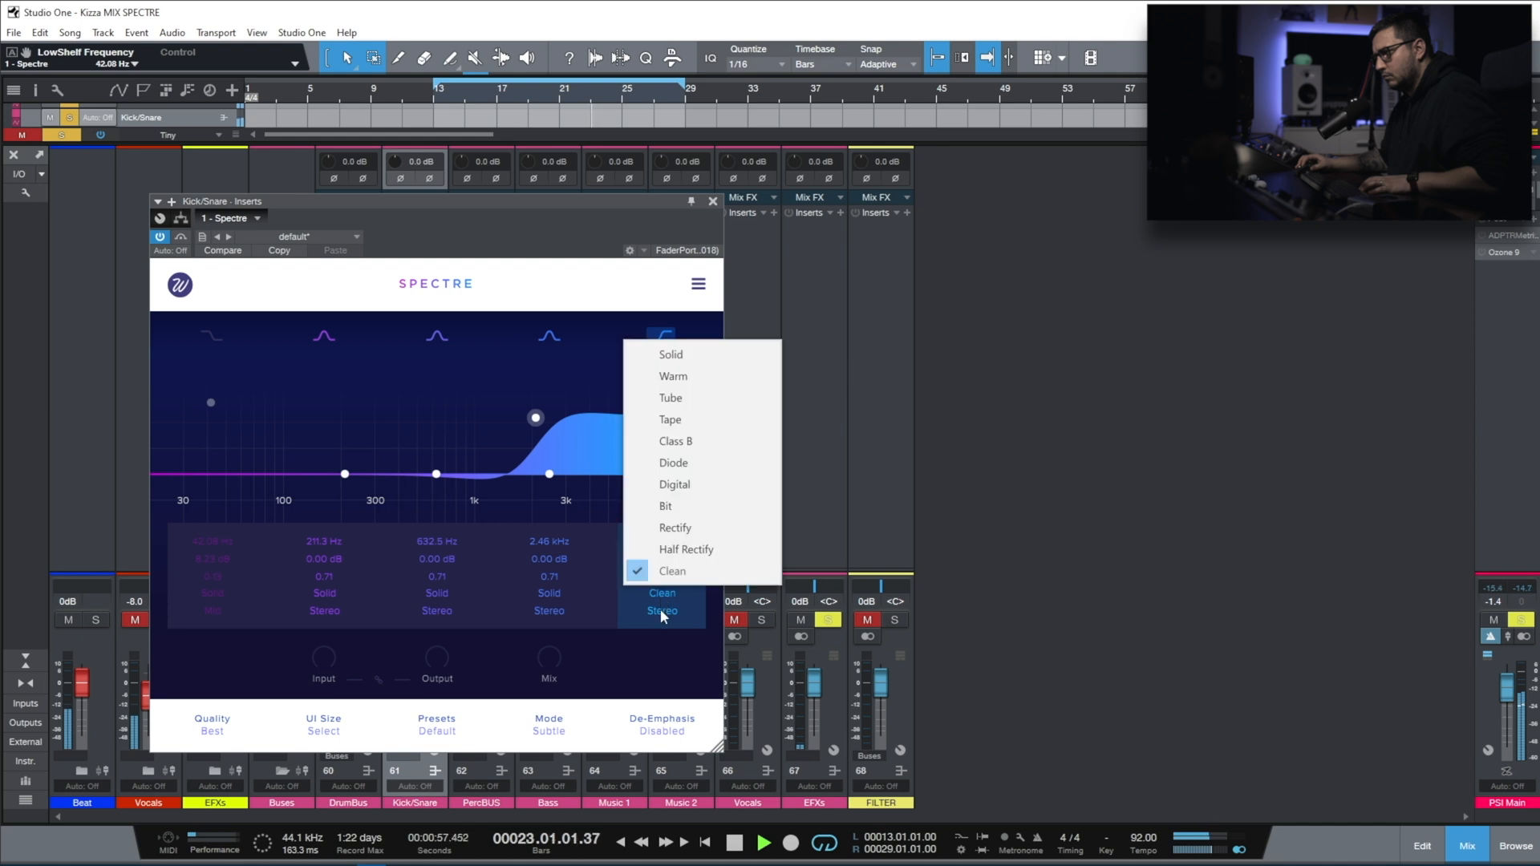
left_click(687, 550)
left_click(673, 591)
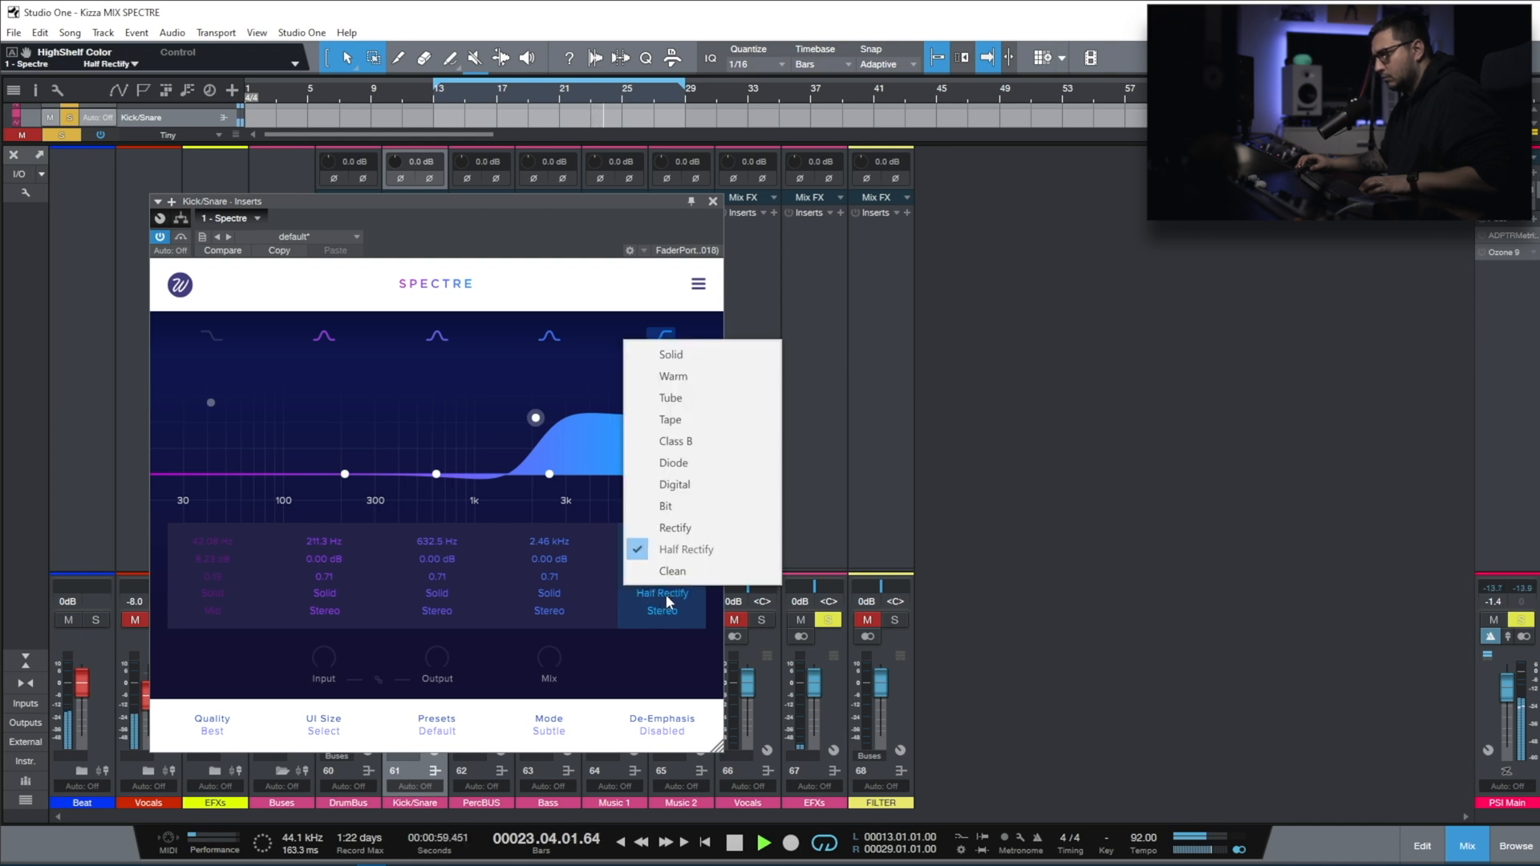
left_click(677, 532)
mouse_move(669, 565)
left_mouse_down()
mouse_move(676, 513)
mouse_move(671, 626)
mouse_move(672, 595)
left_mouse_up()
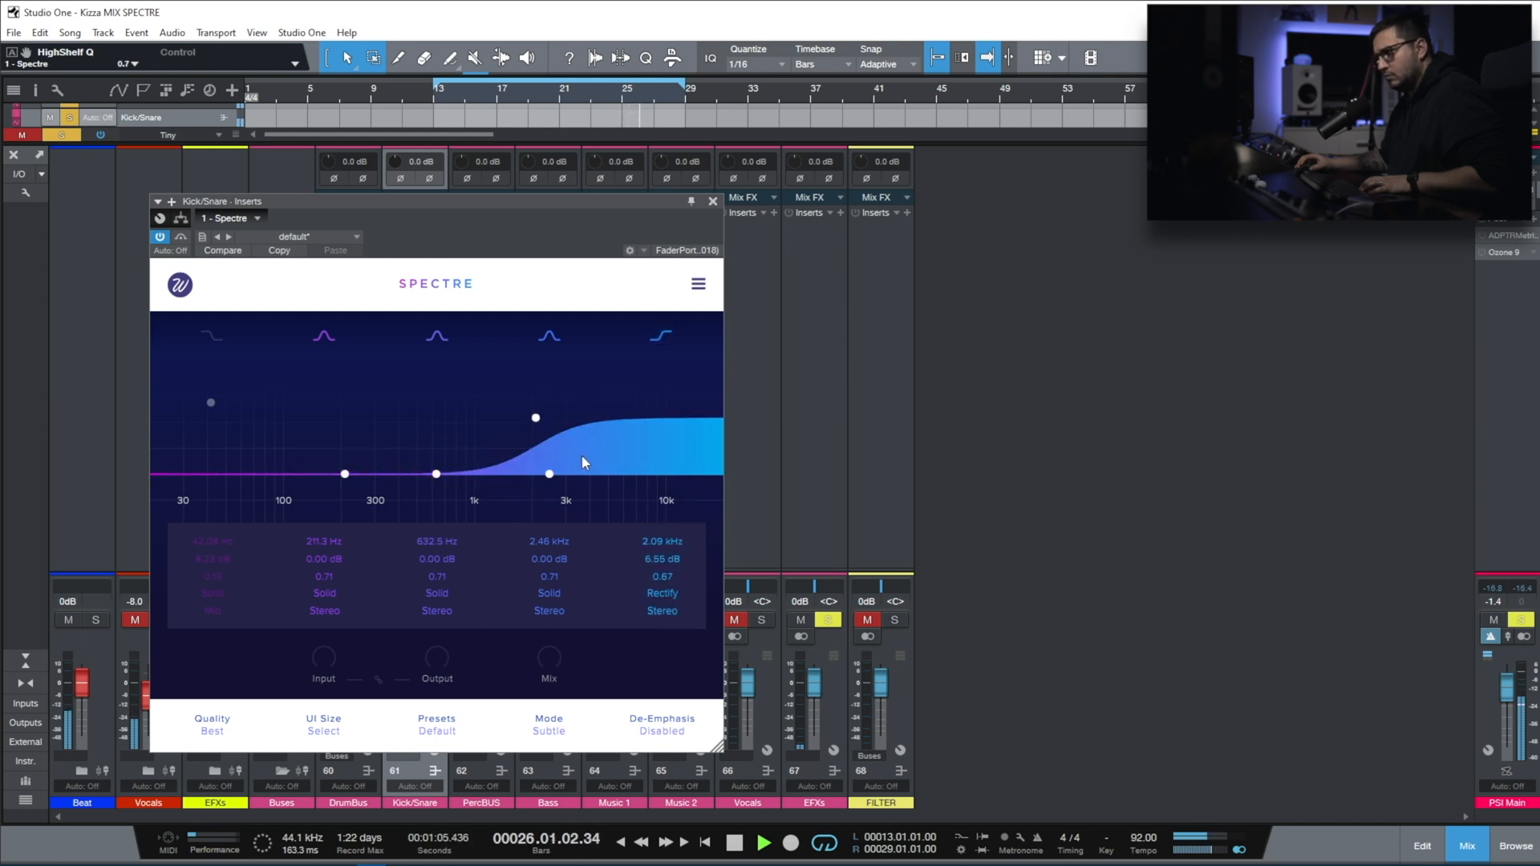
Lower the high shelf to about 5.25 dB at 2.77 kHz, comparing the sound with the band off and the plugin bypassed.
double_click(535, 418)
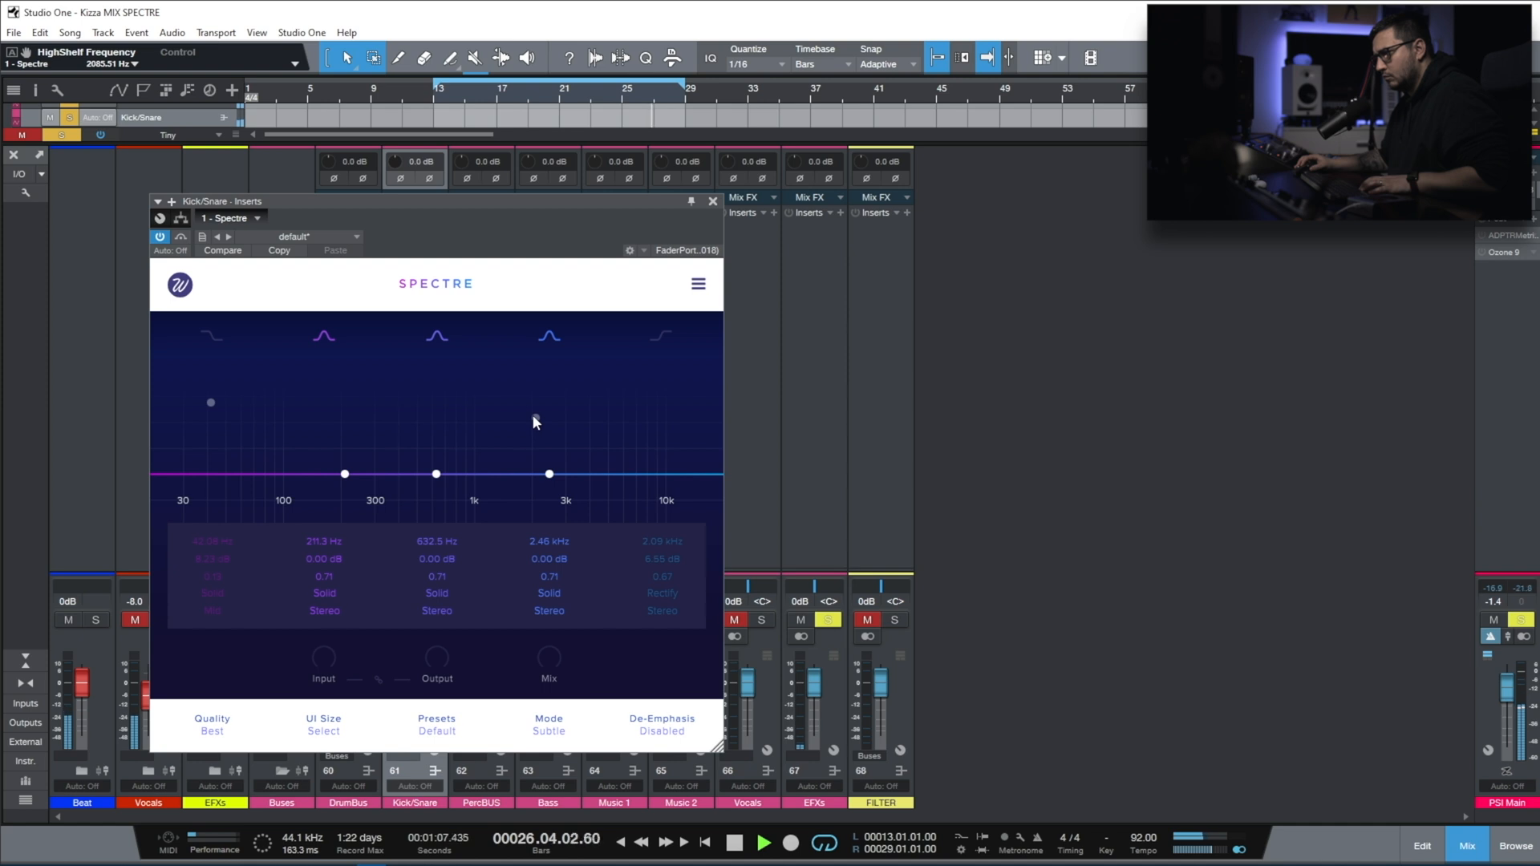
double_click(532, 415)
left_click_drag(666, 560, 663, 595)
left_click(179, 239)
left_click(179, 240)
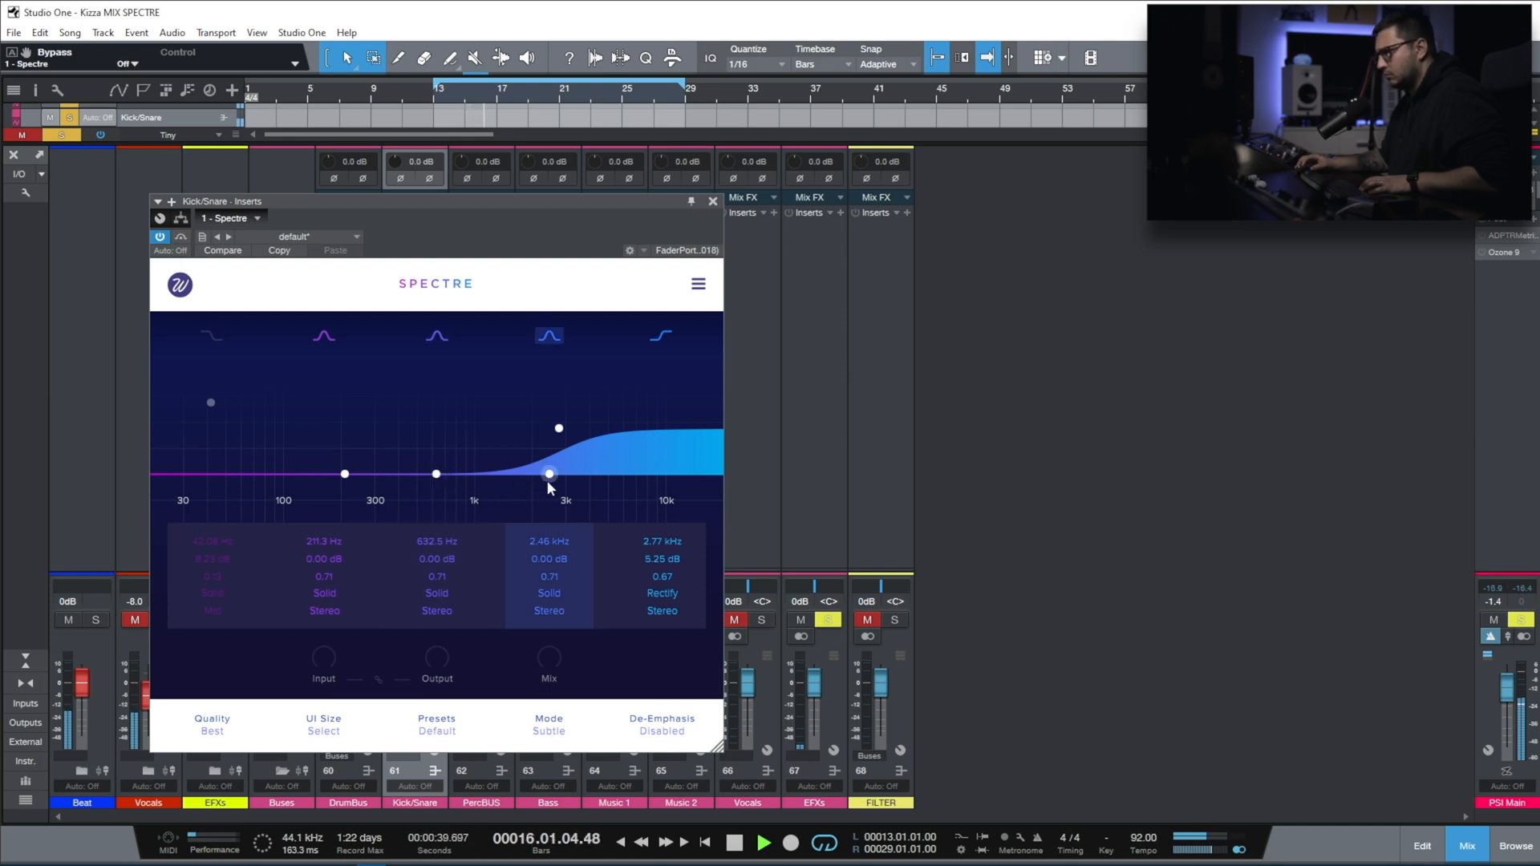
Boost the third peak about 2.9 dB at 4.02 kHz and the first about 1.6 dB at 98 Hz, comparing against bypass.
left_click_drag(548, 474, 592, 440)
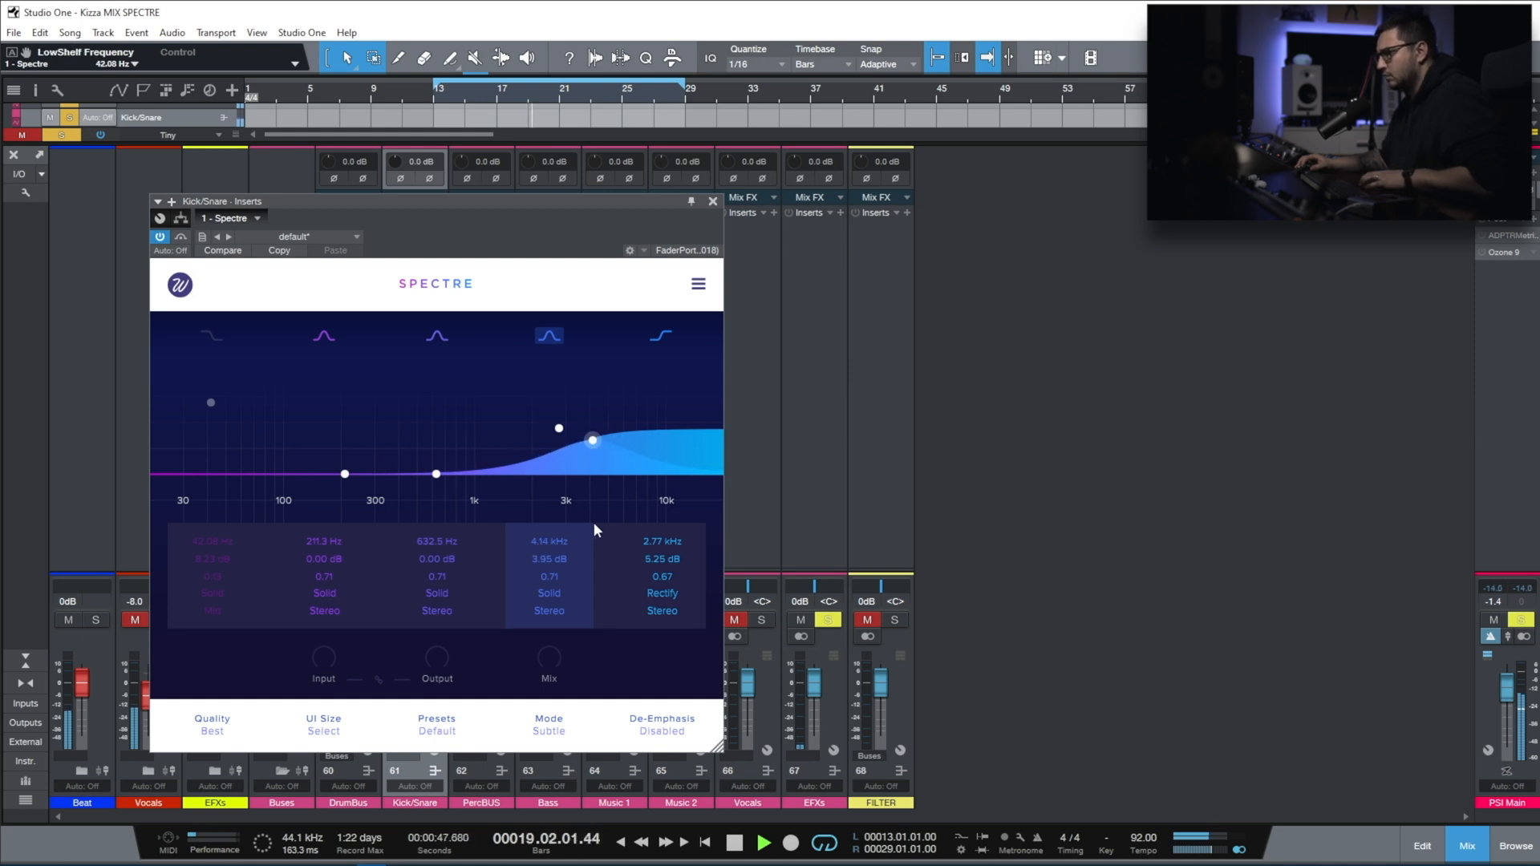
left_click_drag(593, 441, 591, 456)
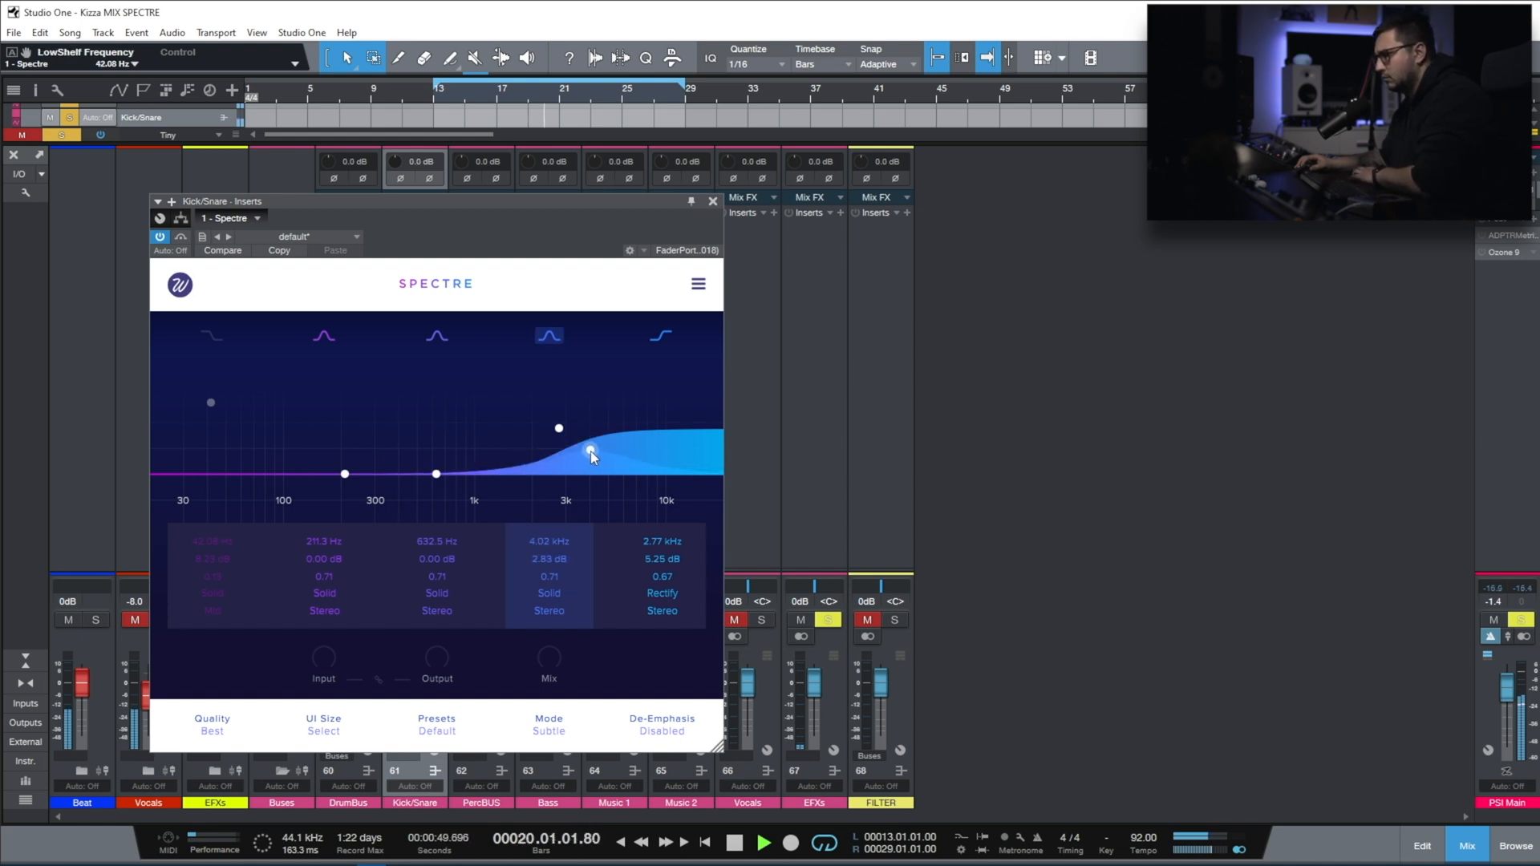
left_click_drag(345, 476, 285, 469)
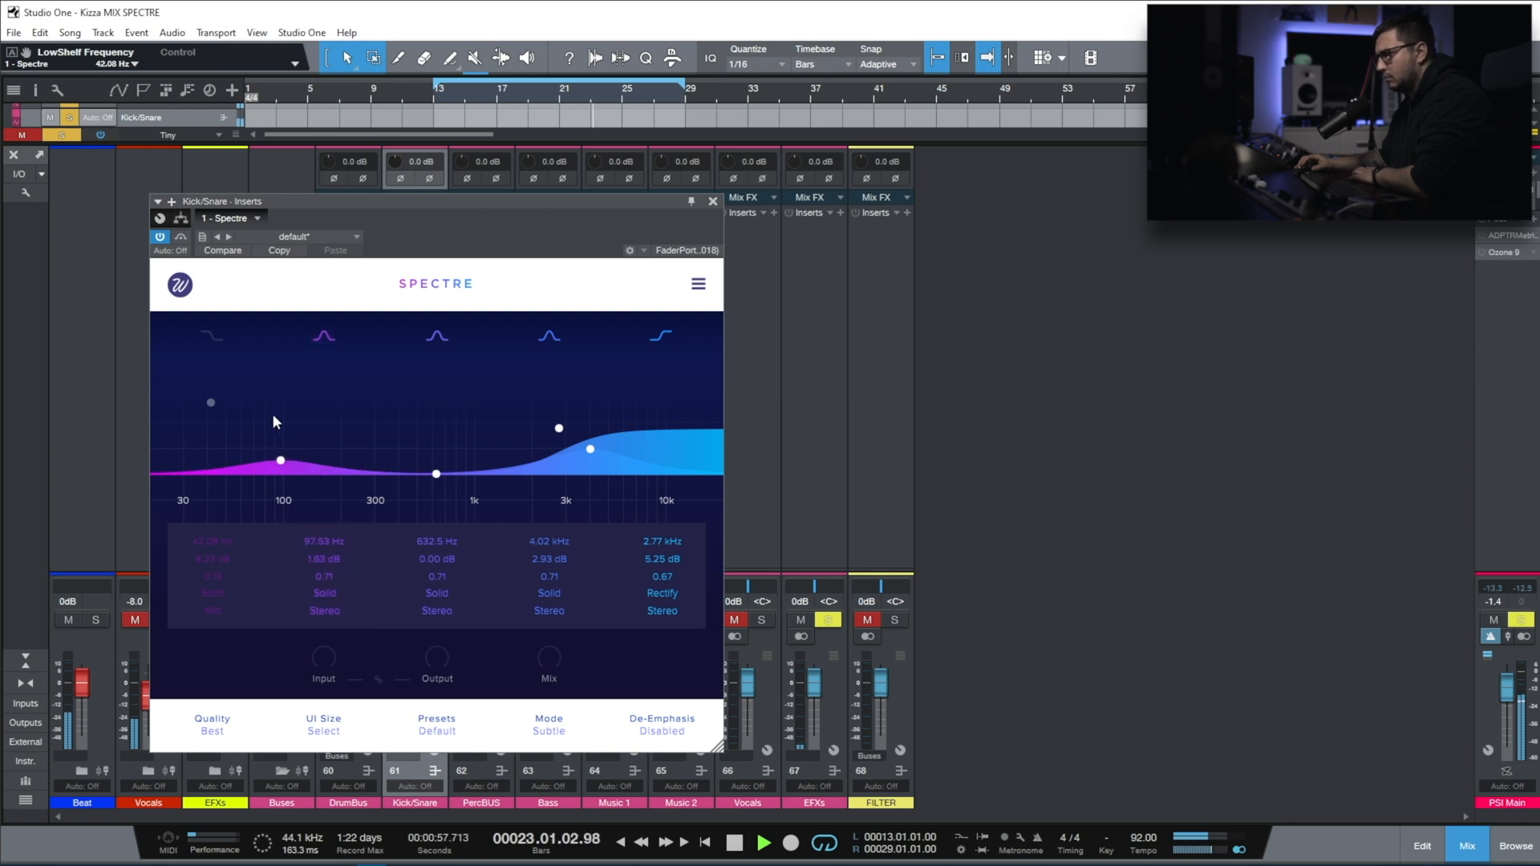
left_click(180, 238)
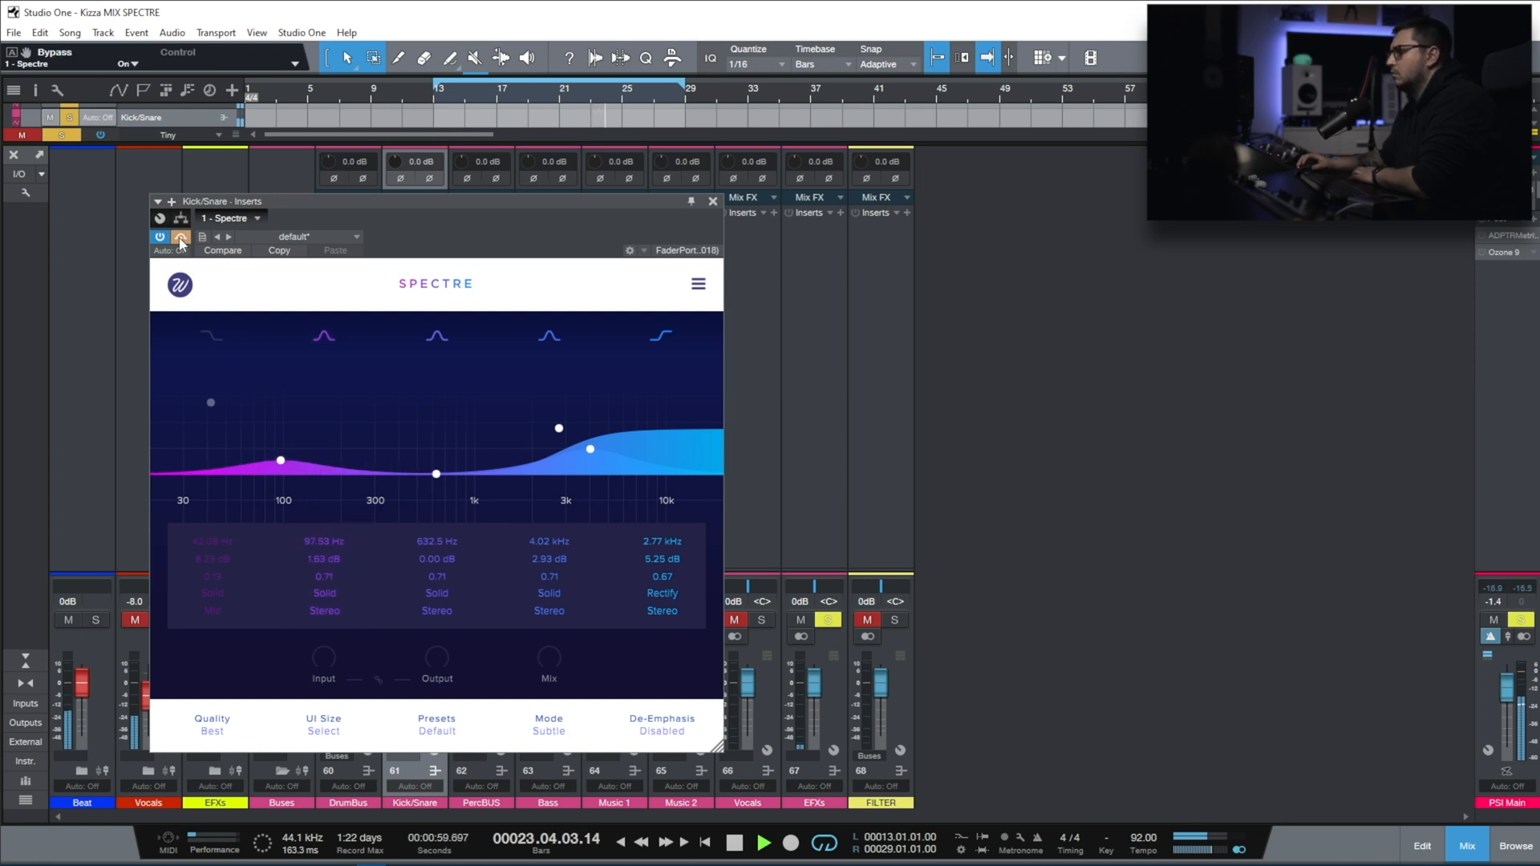
left_click(180, 238)
Boost the second peak about 0.8 dB at 1.19 kHz, and re-enable the low shelf at about 37 Hz with Q about 0.66.
left_click_drag(436, 474, 490, 472)
left_click_drag(207, 425, 168, 402)
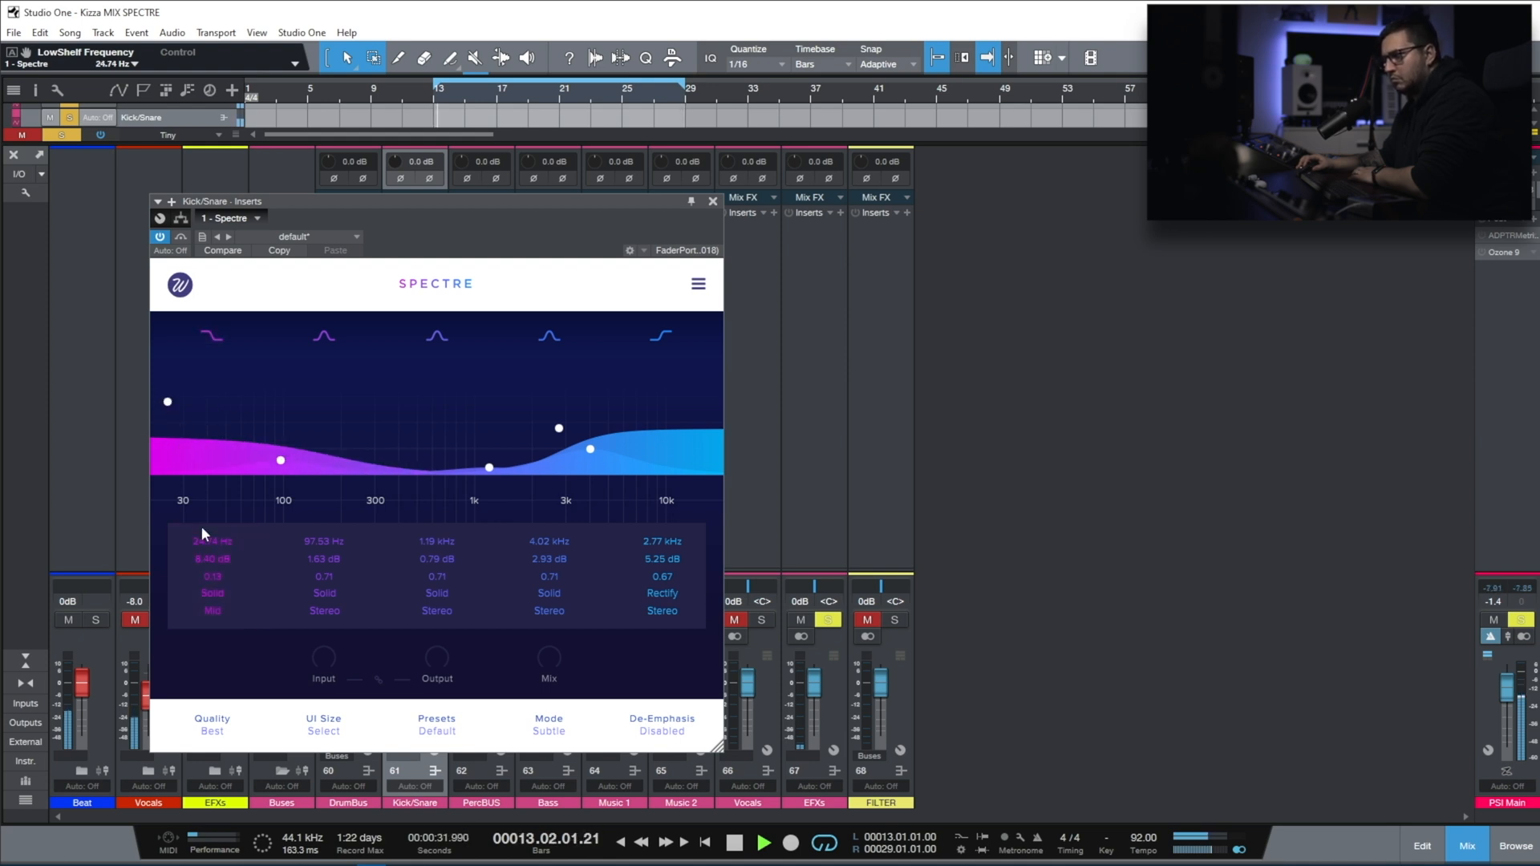
left_click_drag(214, 575, 144, 778)
left_click_drag(190, 549, 191, 594)
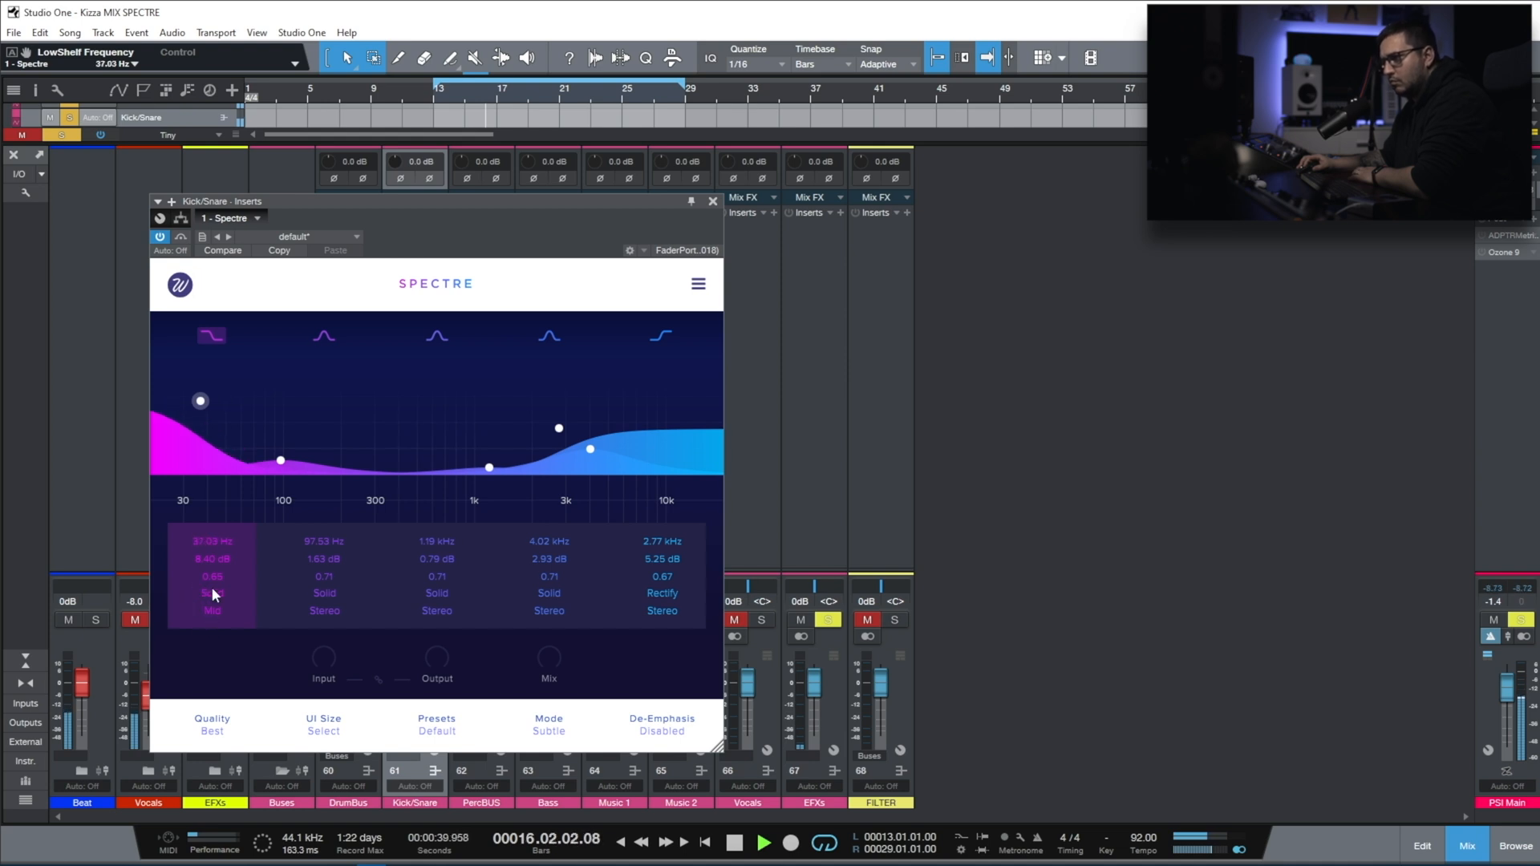
Try the Diode color on the low shelf with its gain raised to 12 dB.
left_click(212, 591)
left_click(243, 469)
left_click_drag(220, 561, 228, 515)
Set the low shelf's color to Tape and reduce its gain to about 0.7 dB.
left_click(216, 594)
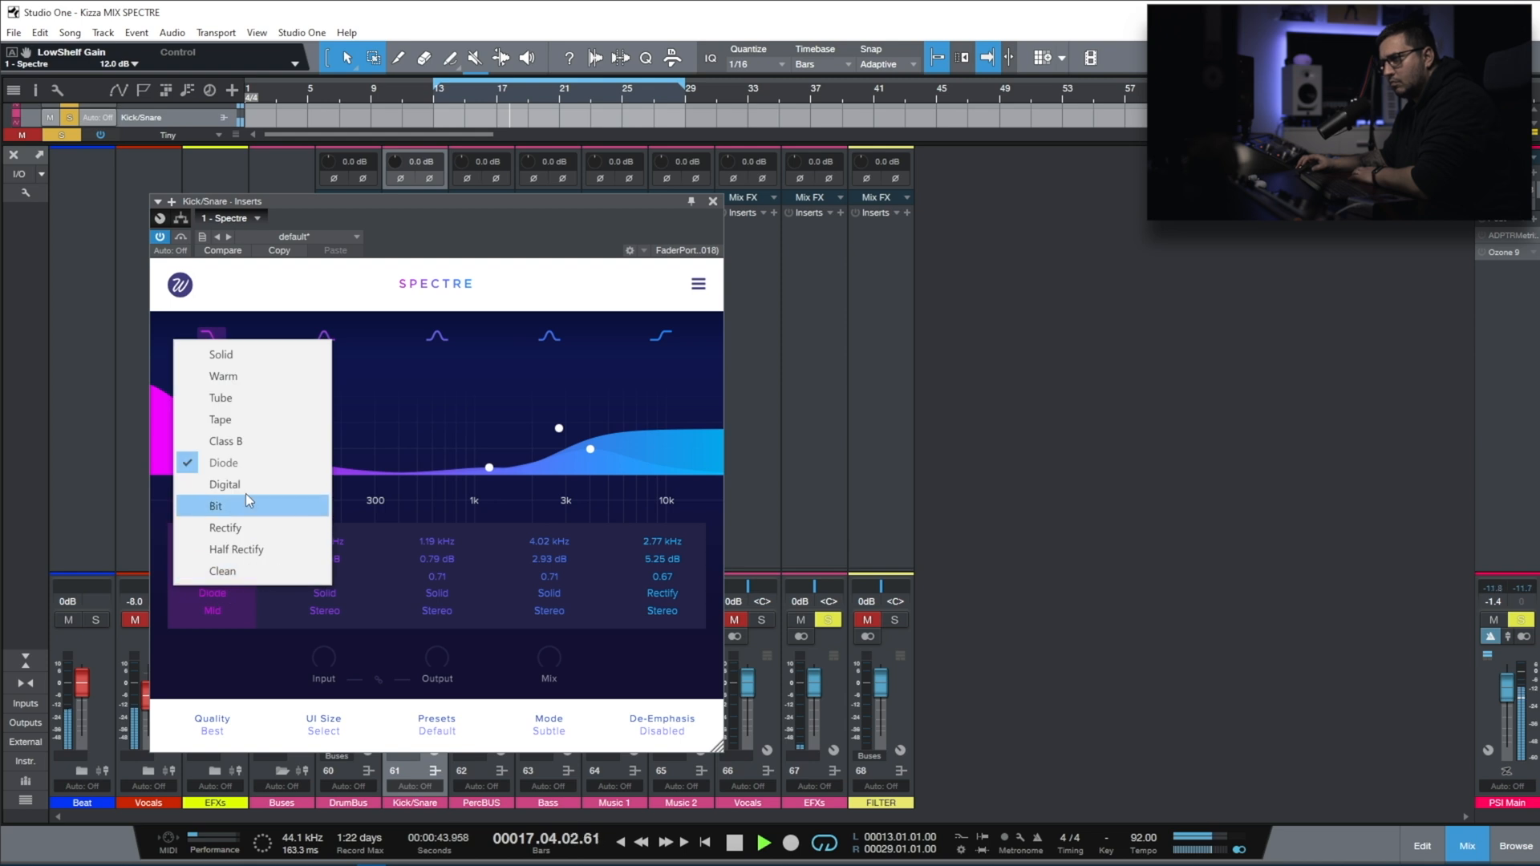
left_click(234, 416)
left_click_drag(209, 555, 178, 804)
left_click_drag(205, 576, 205, 581)
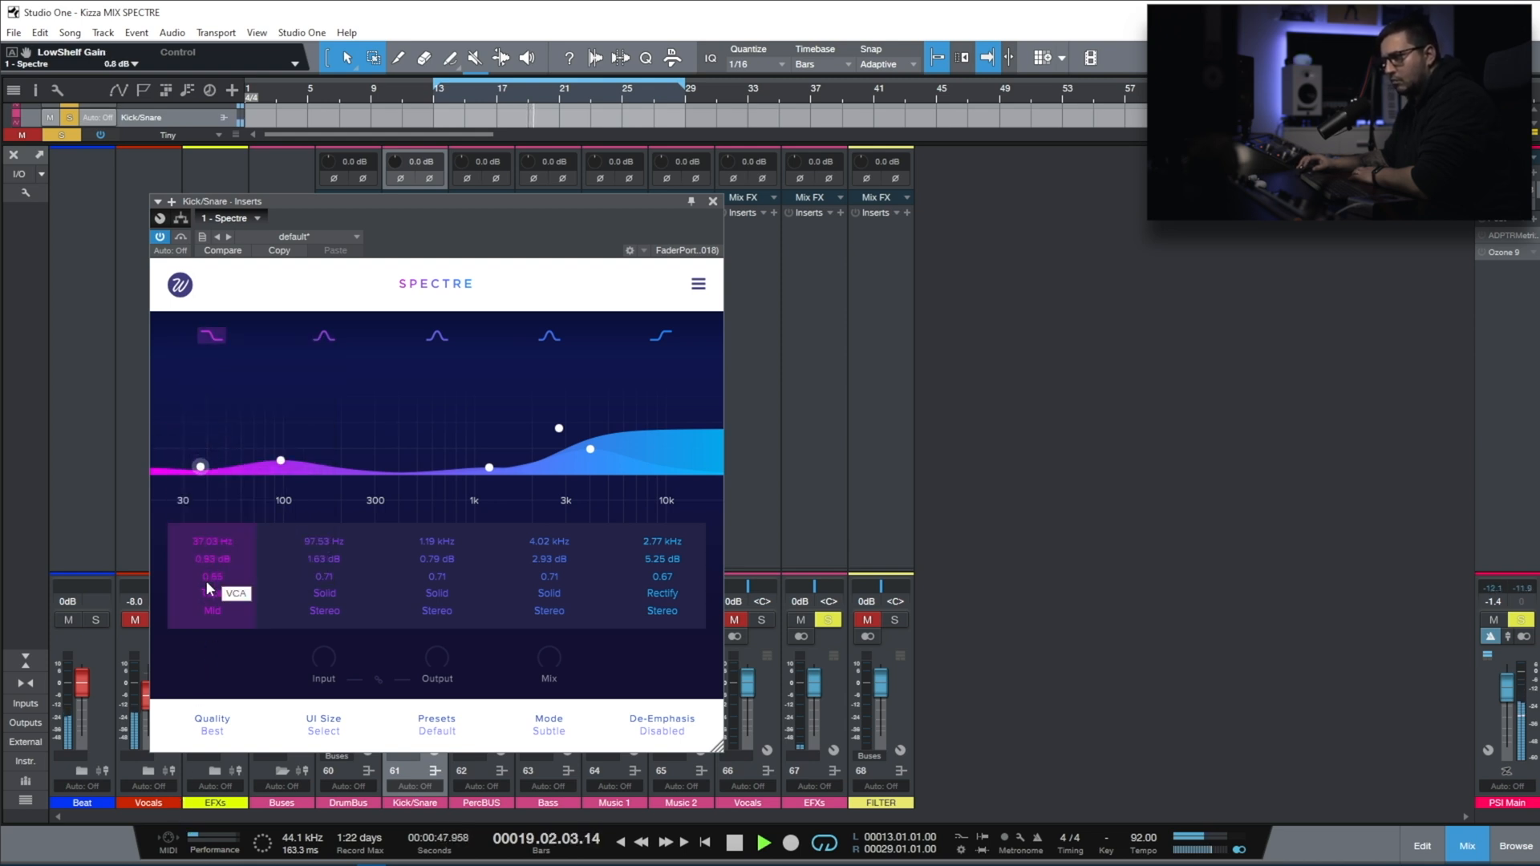
Lower the Spectre output to about -1.6 dB, toggling bypass to compare the processed and dry levels.
left_click(180, 238)
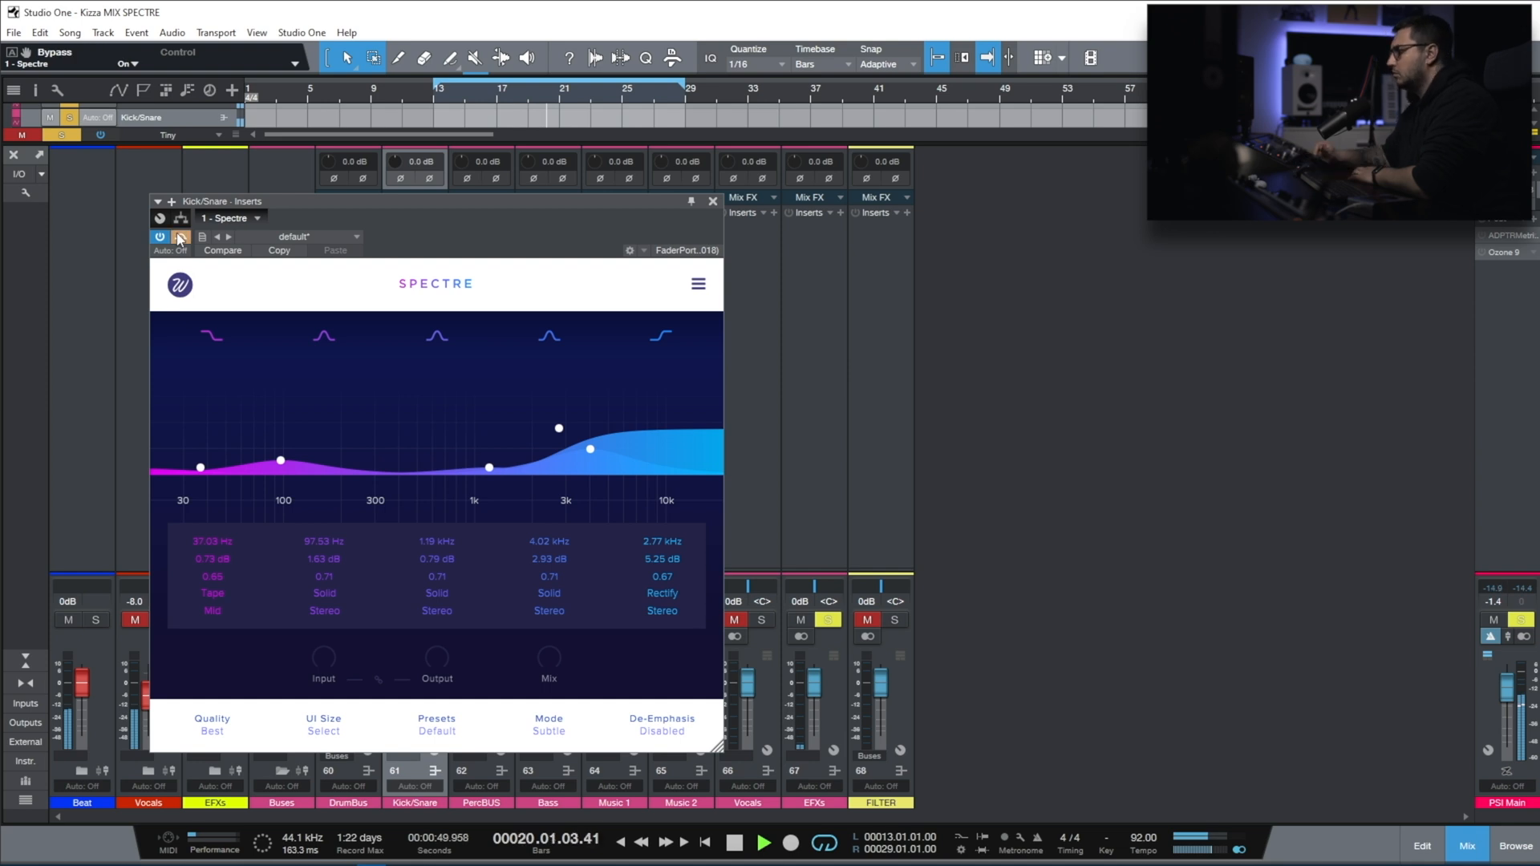
left_click(180, 239)
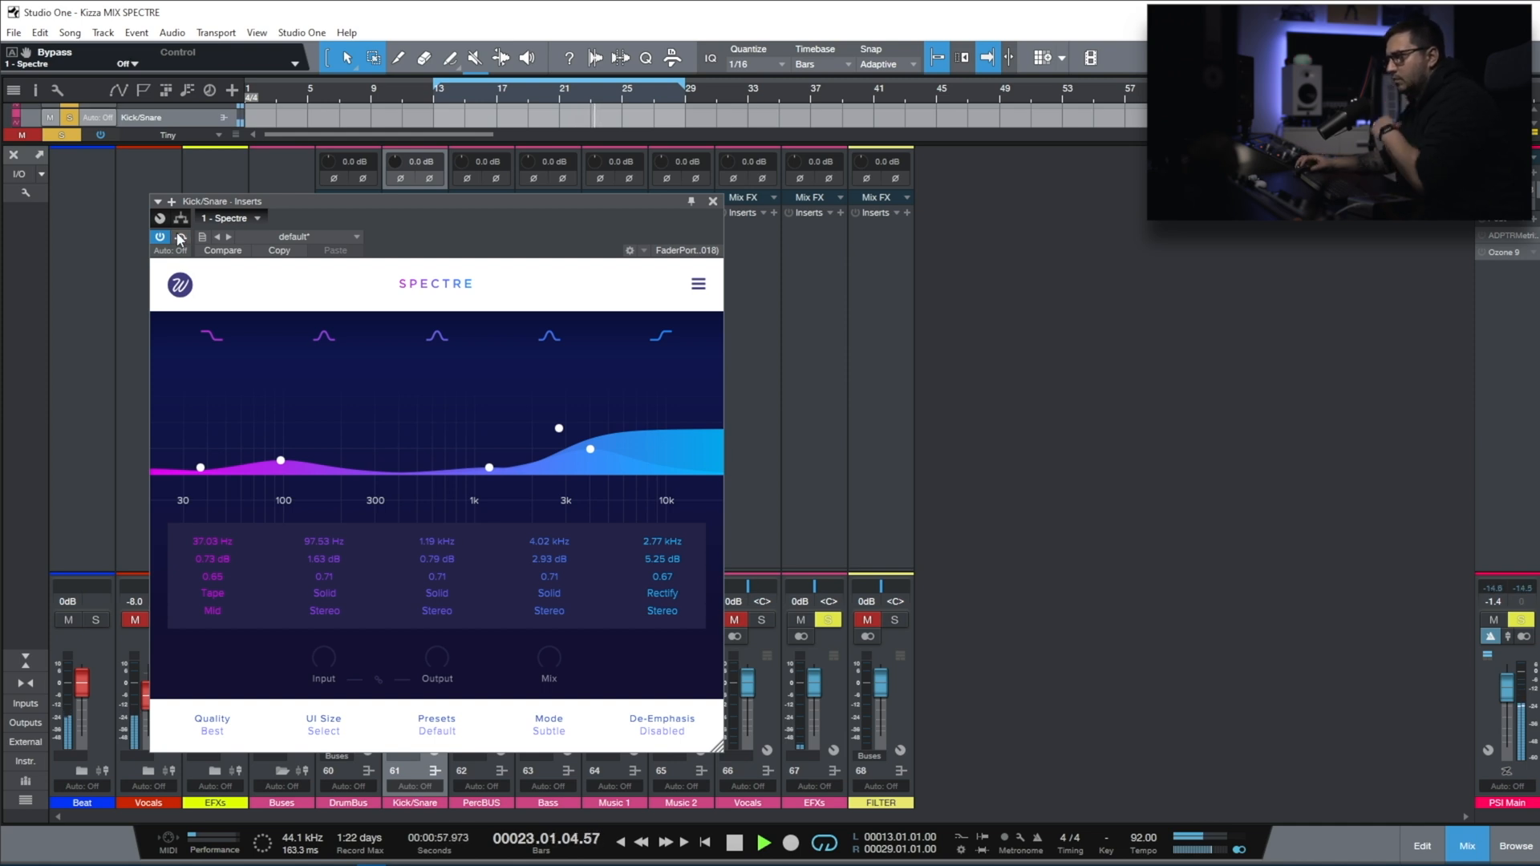
left_click_drag(434, 665, 431, 671)
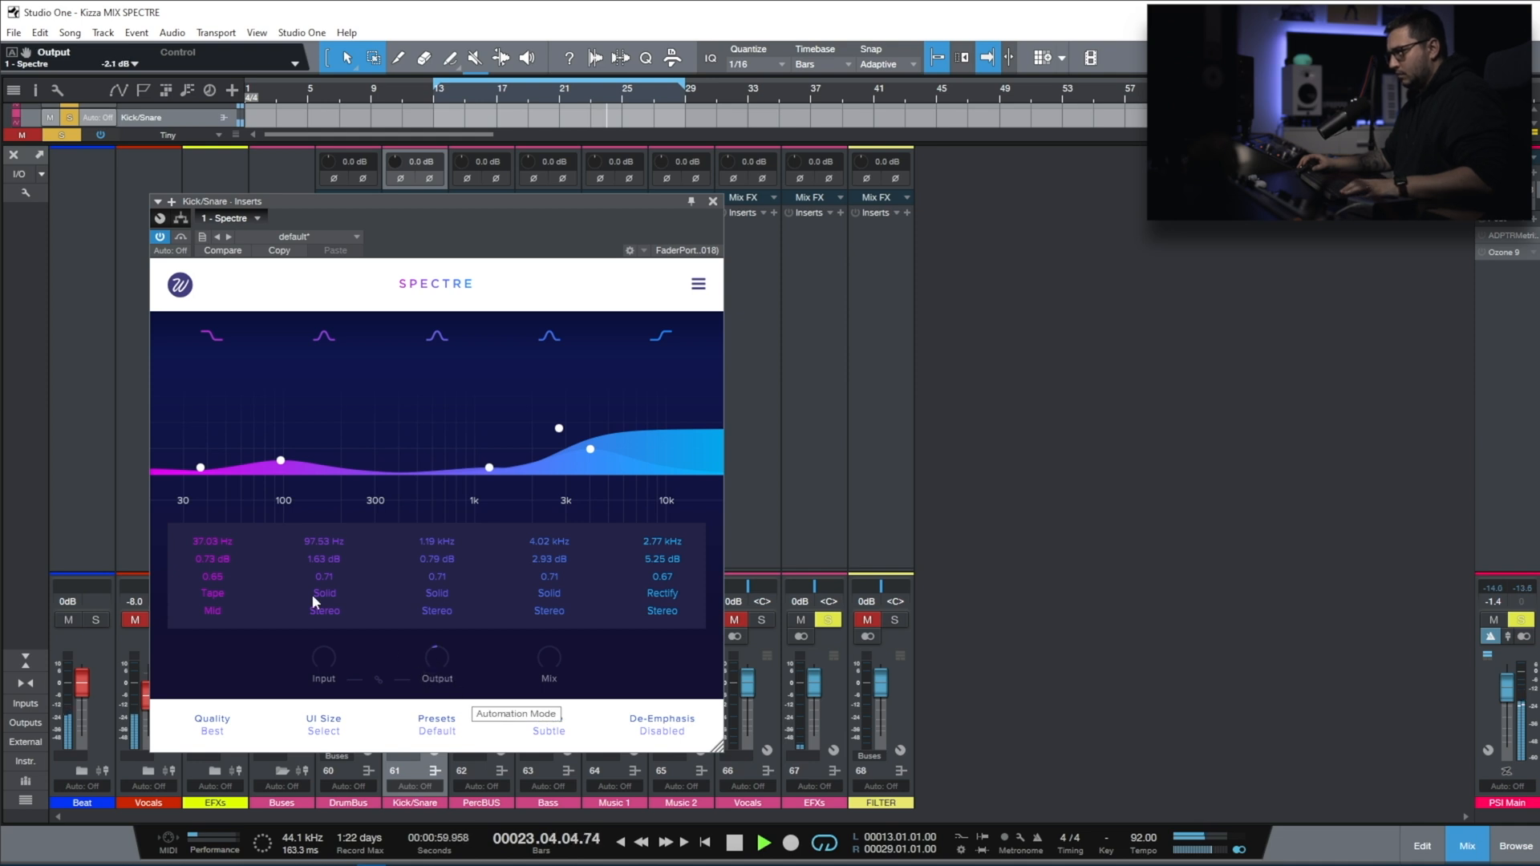
left_click(182, 237)
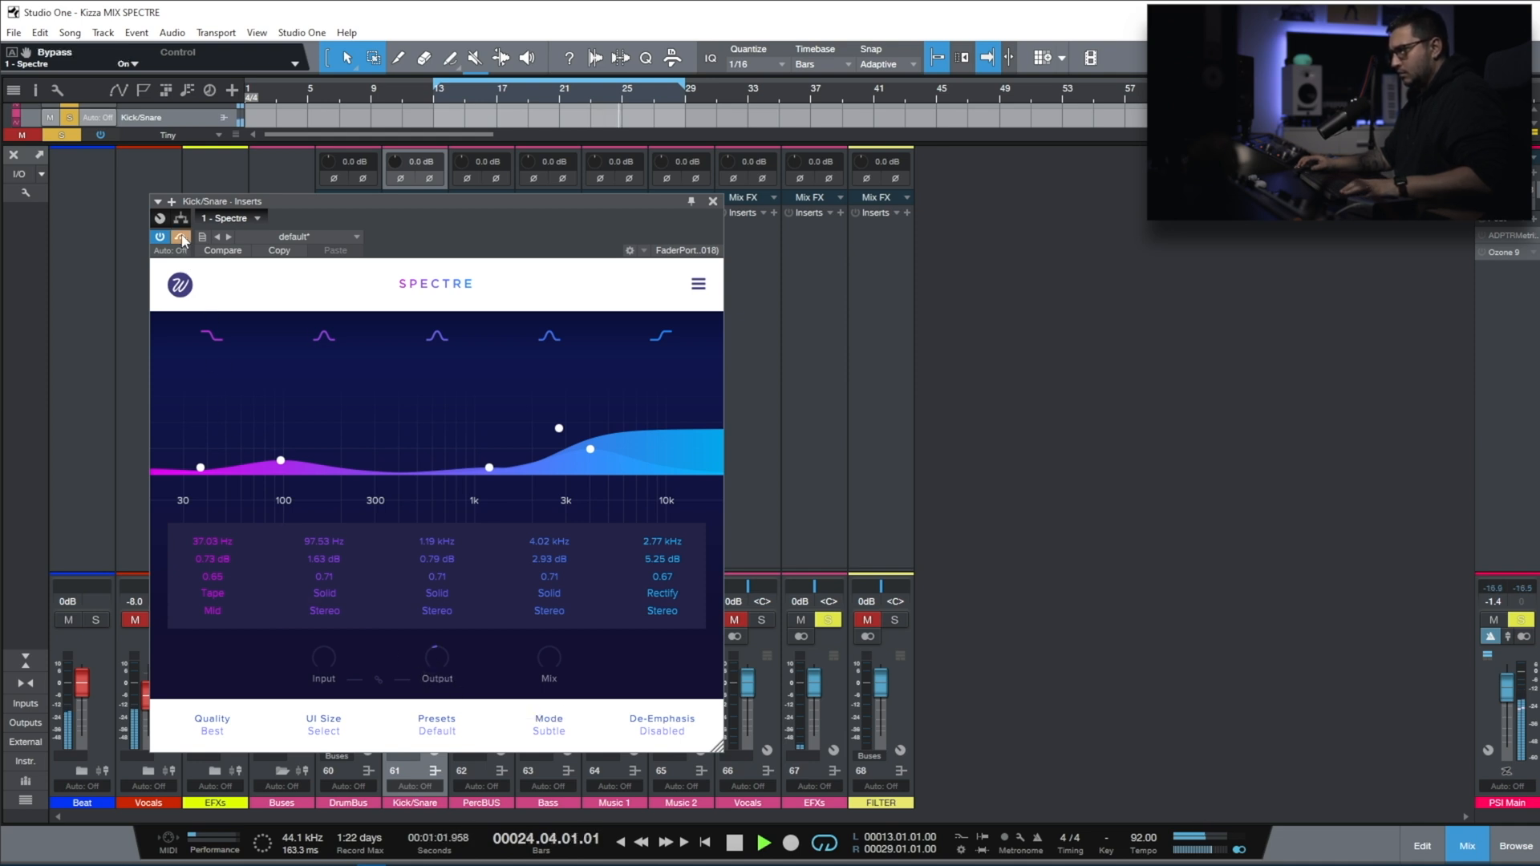
left_click(182, 238)
left_click_drag(445, 662, 446, 660)
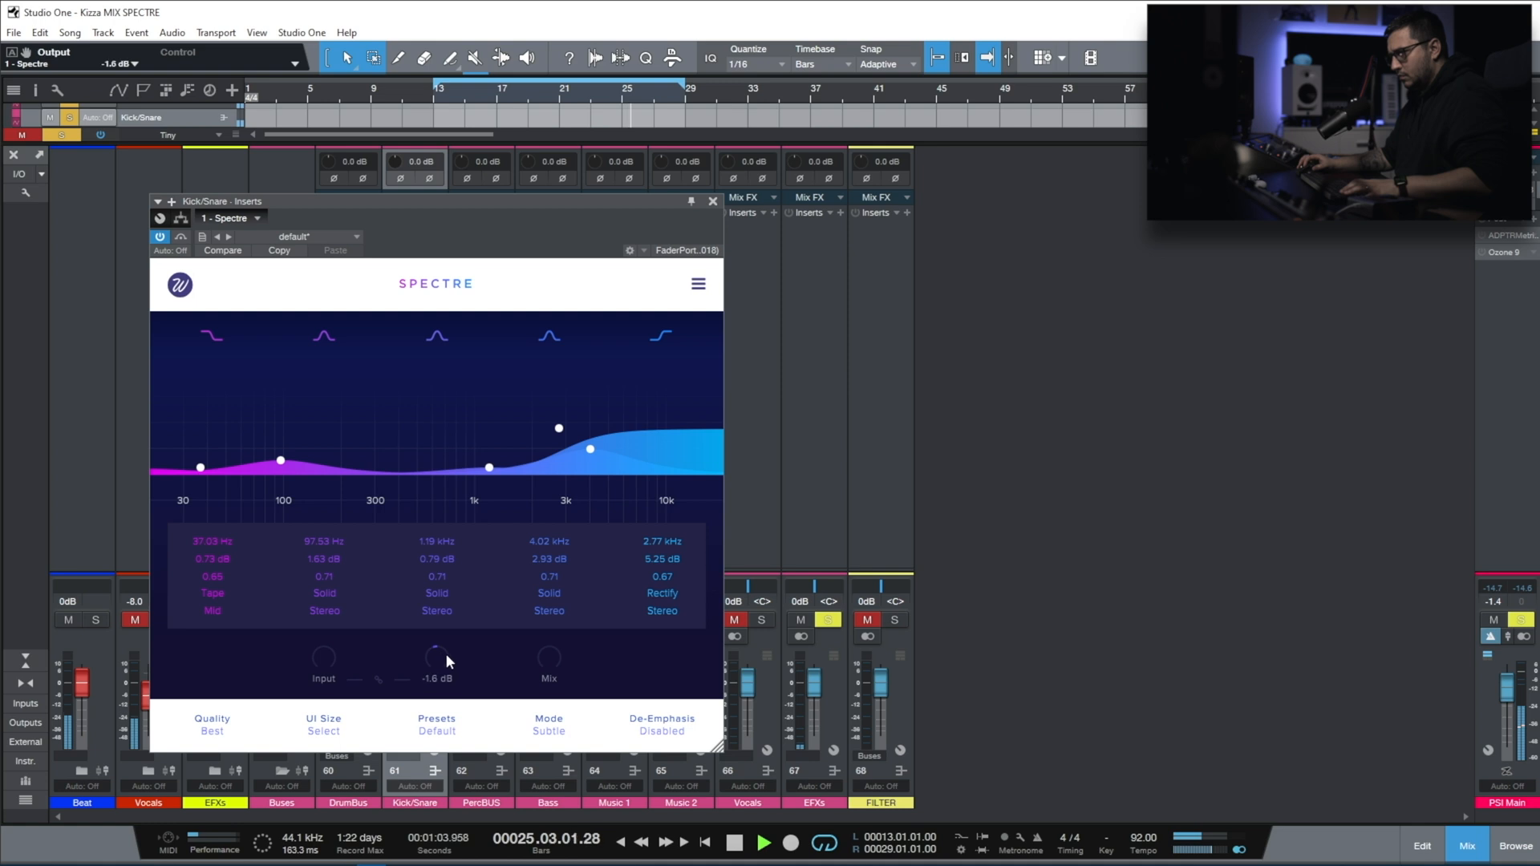
left_click(179, 238)
left_click(180, 238)
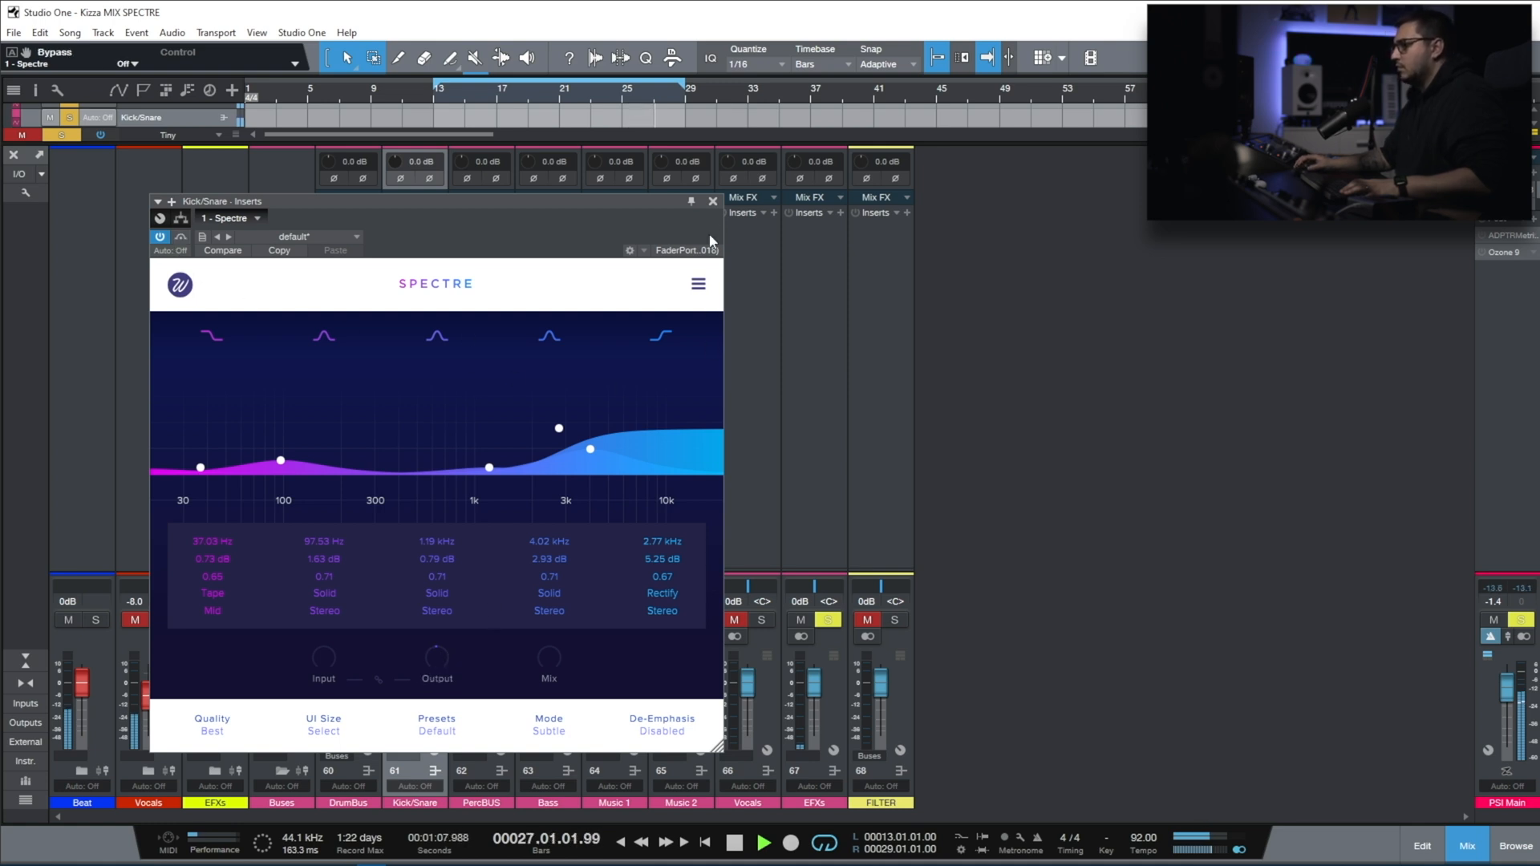
Close the Kick/Snare Spectre window and stop playback.
left_click(712, 201)
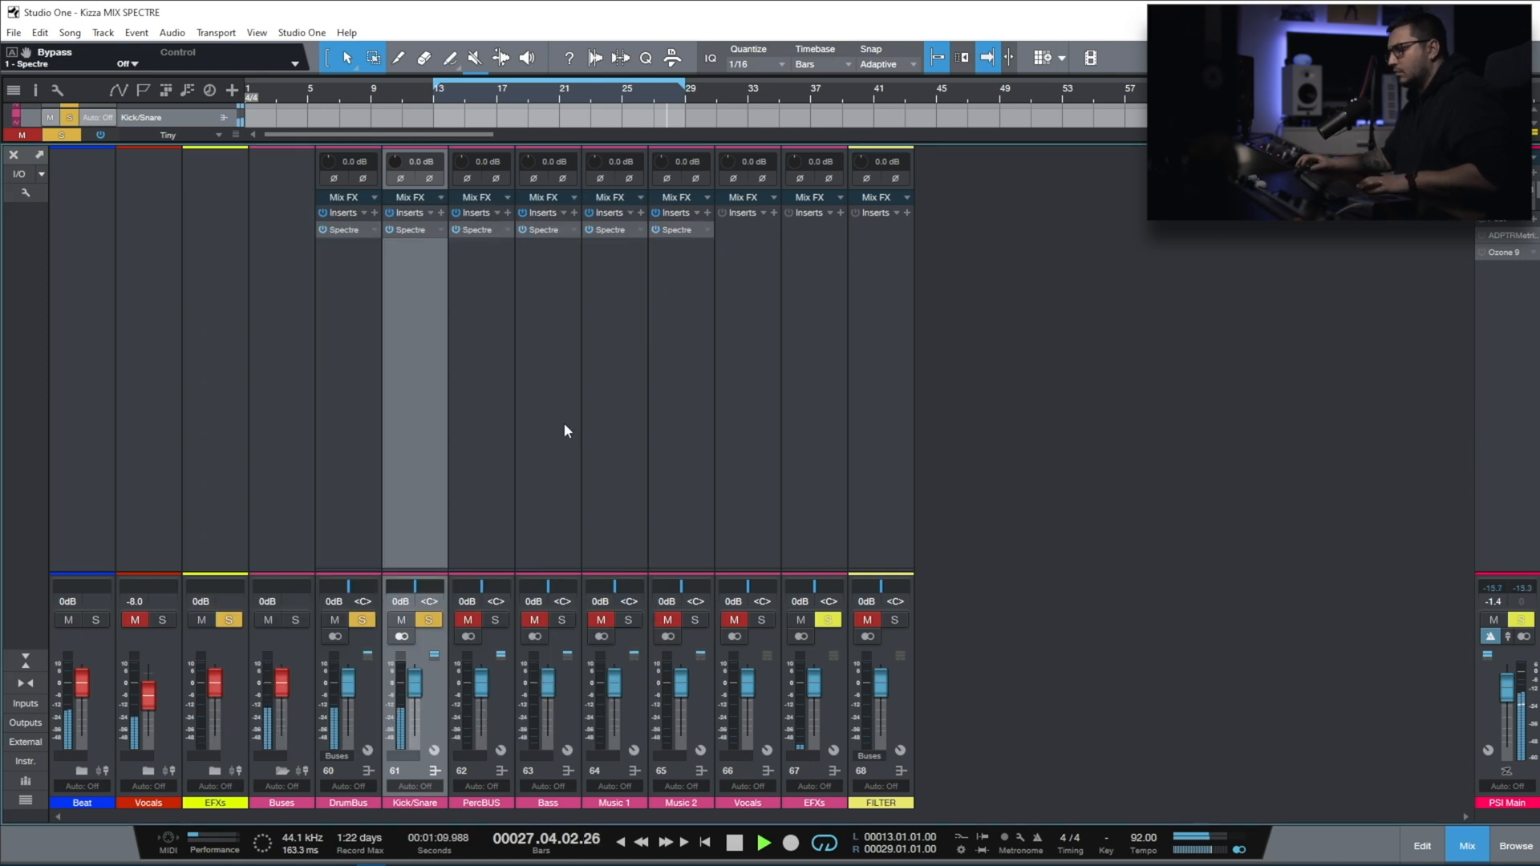
key("space")
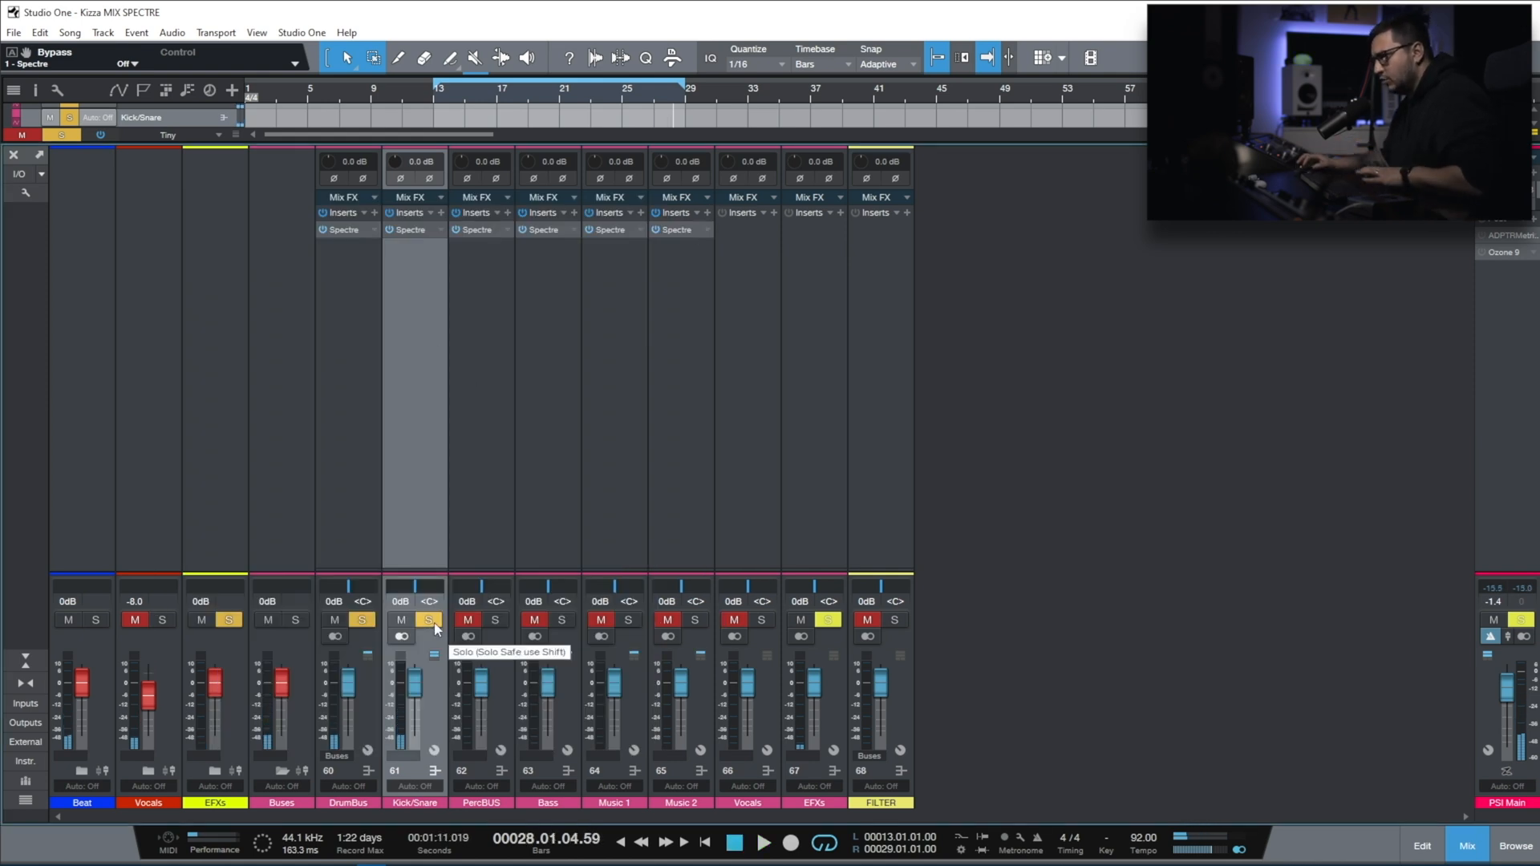
Solo the PercBUS instead of the Kick/Snare bus, open its Spectre insert and play the loop briefly.
left_click(499, 623)
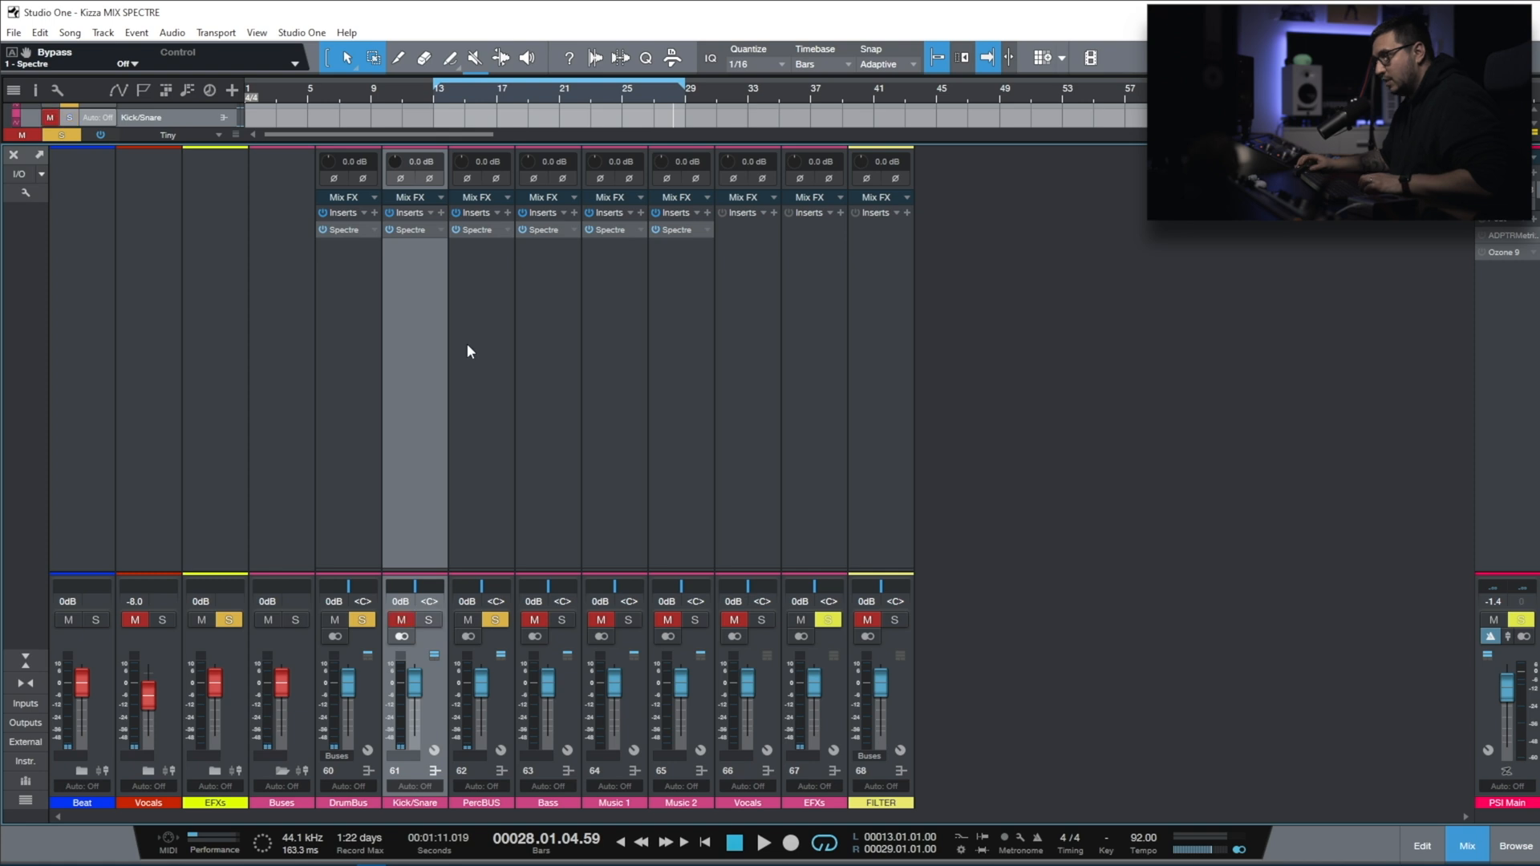
left_click(488, 233)
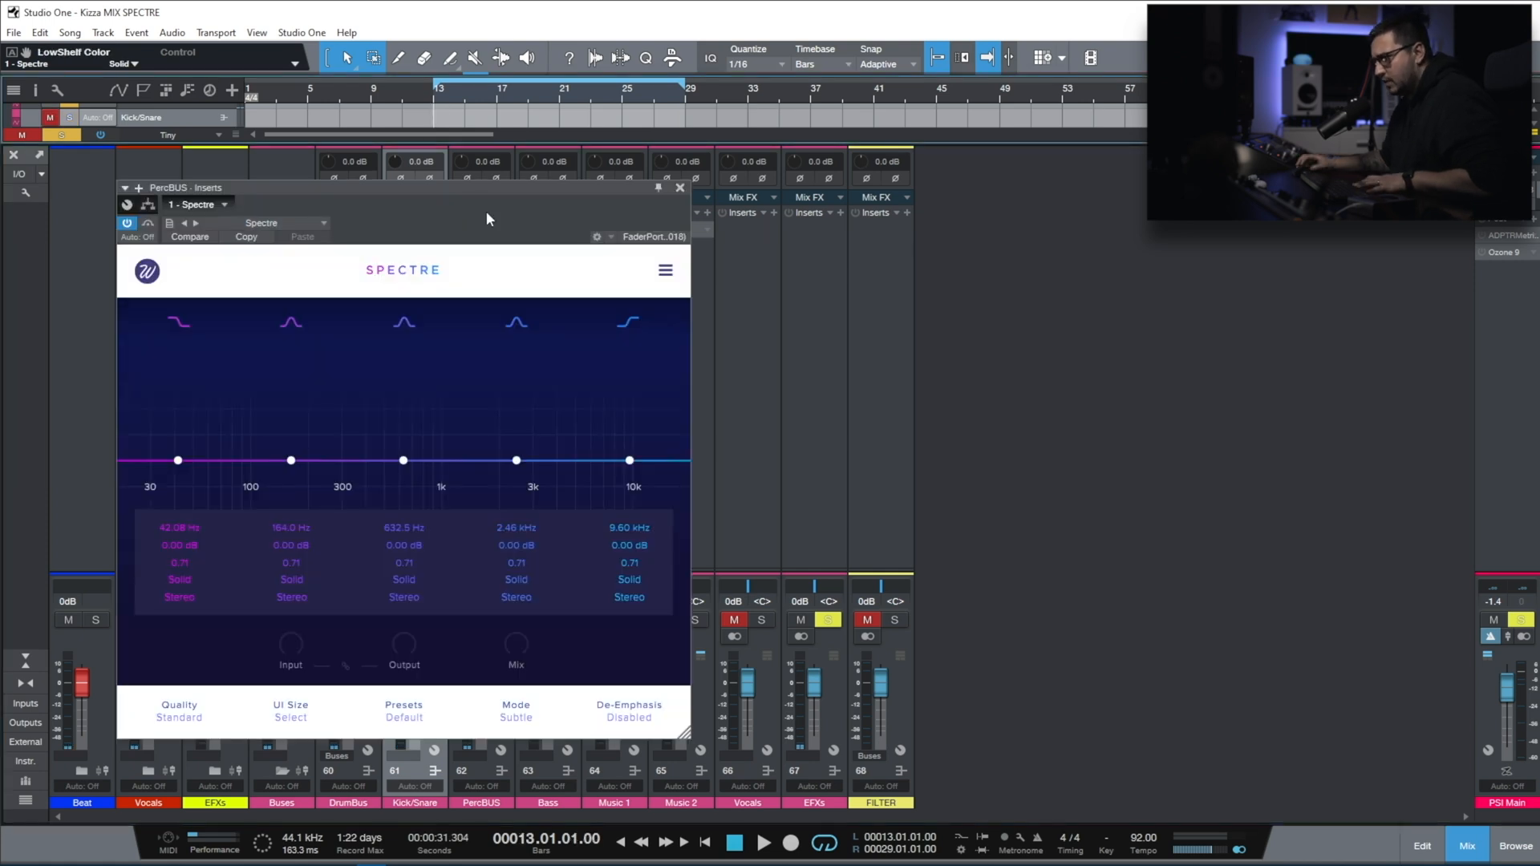
key("space")
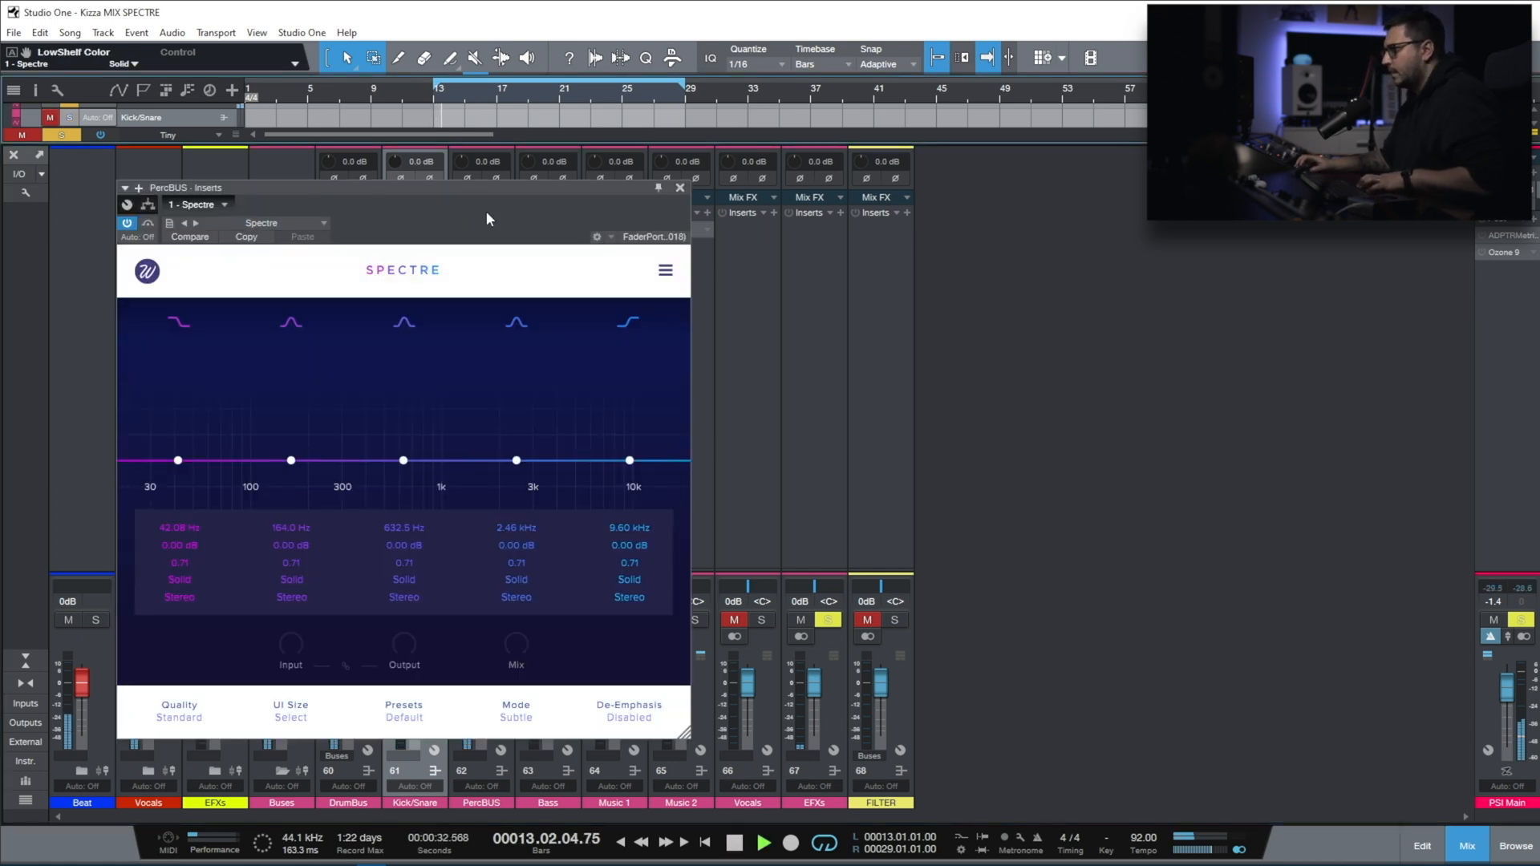
key("space")
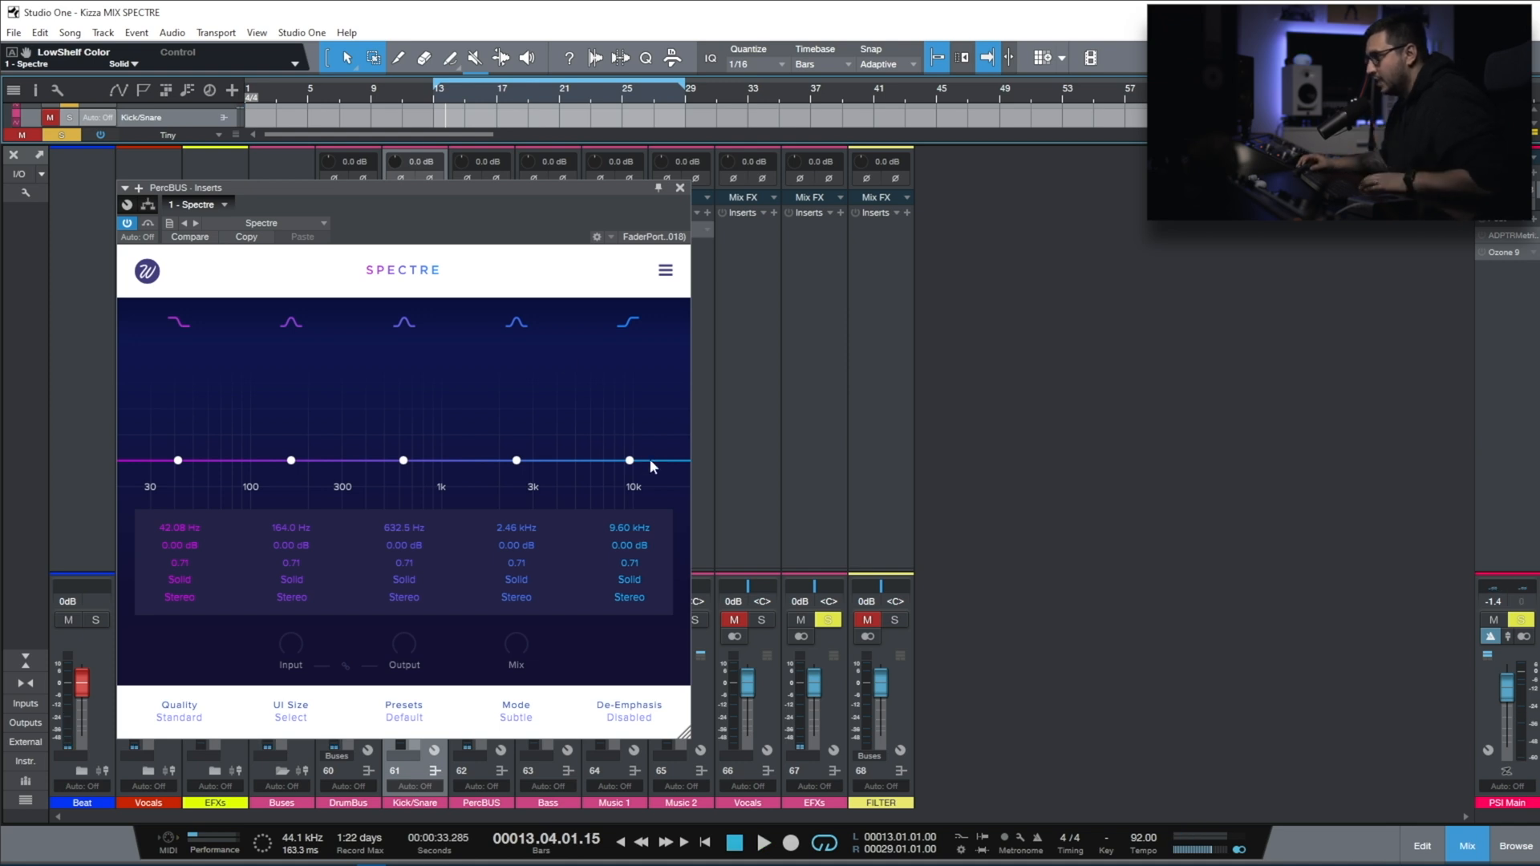
Set the PercBUS Spectre high shelf to Side processing and boost it 12 dB at about 7.5 kHz.
left_click_drag(629, 460, 584, 421)
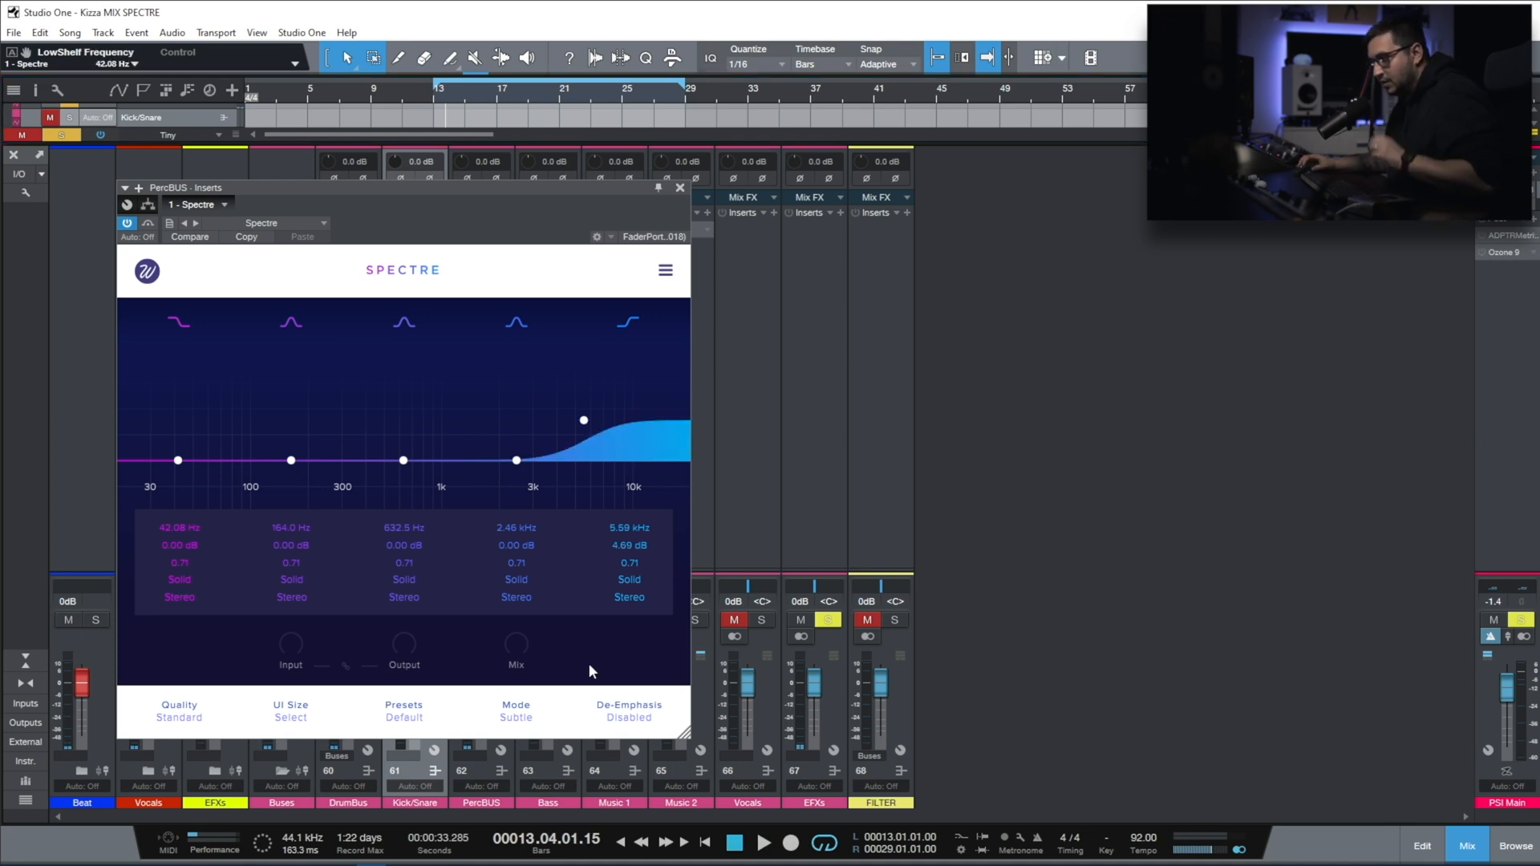
left_click(629, 597)
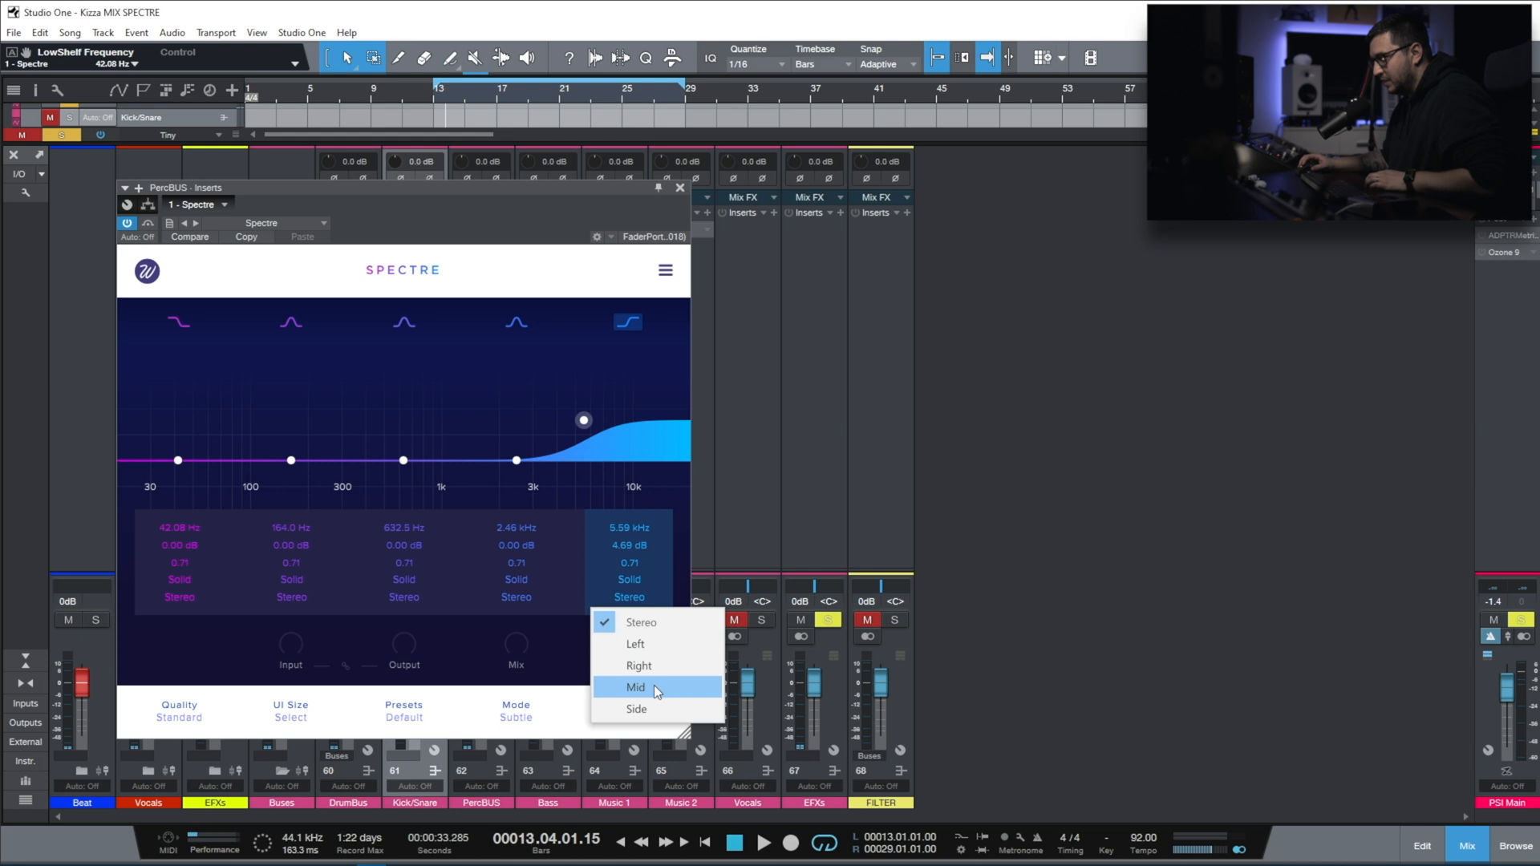
left_click(640, 709)
left_click_drag(584, 420, 609, 306)
Start playback and try the Warm color on the high shelf.
key("space")
left_click(630, 579)
left_click(646, 625)
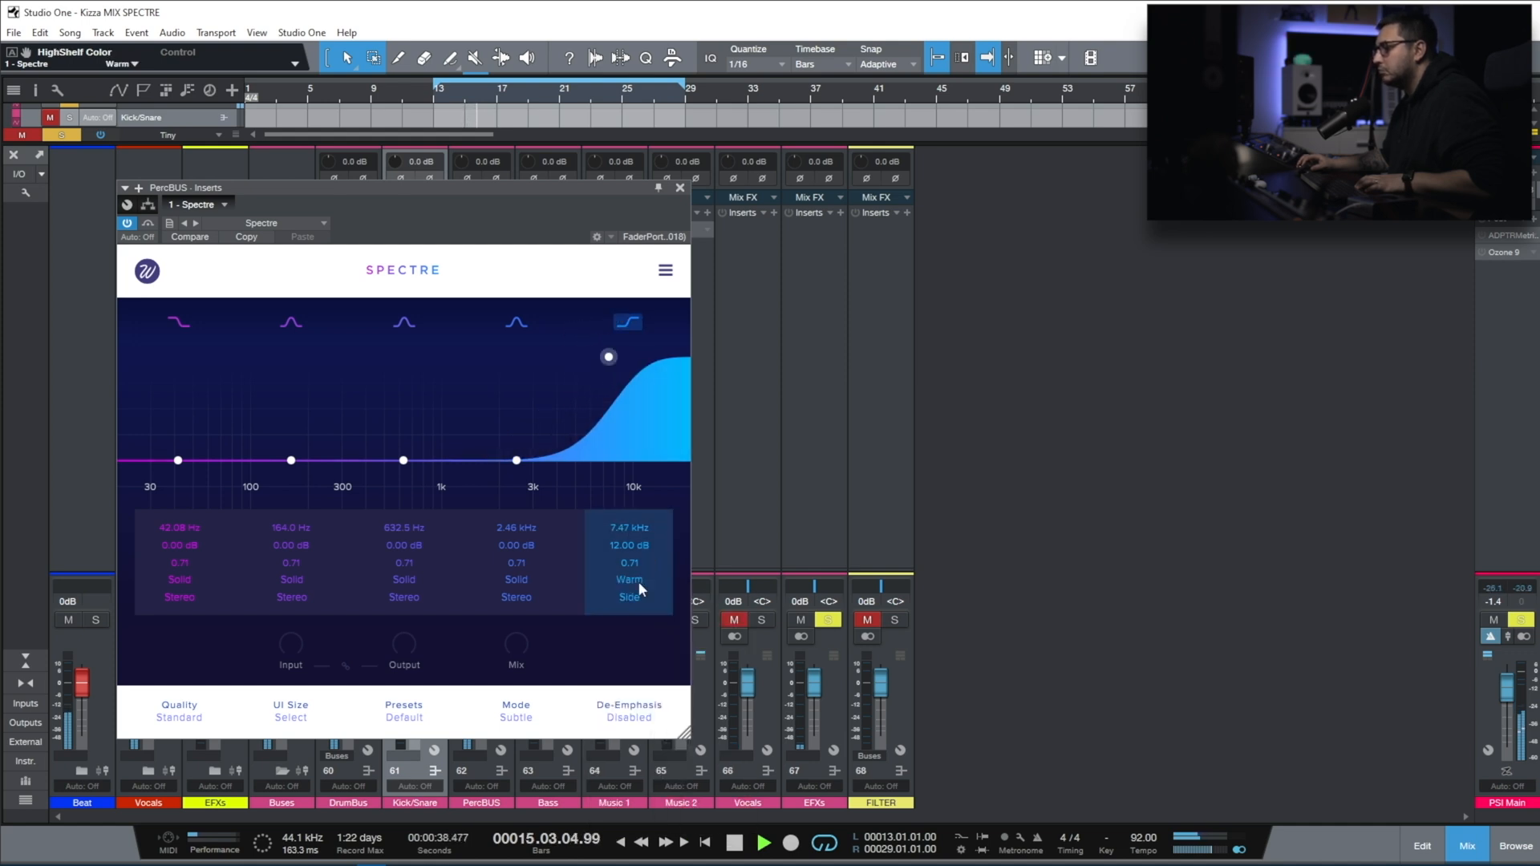
Set the high shelf's color to Tube and lower its frequency to about 6.3 kHz, using bypass to compare.
left_click_drag(609, 357, 607, 360)
left_click(630, 581)
left_click(635, 642)
left_click_drag(596, 357, 595, 357)
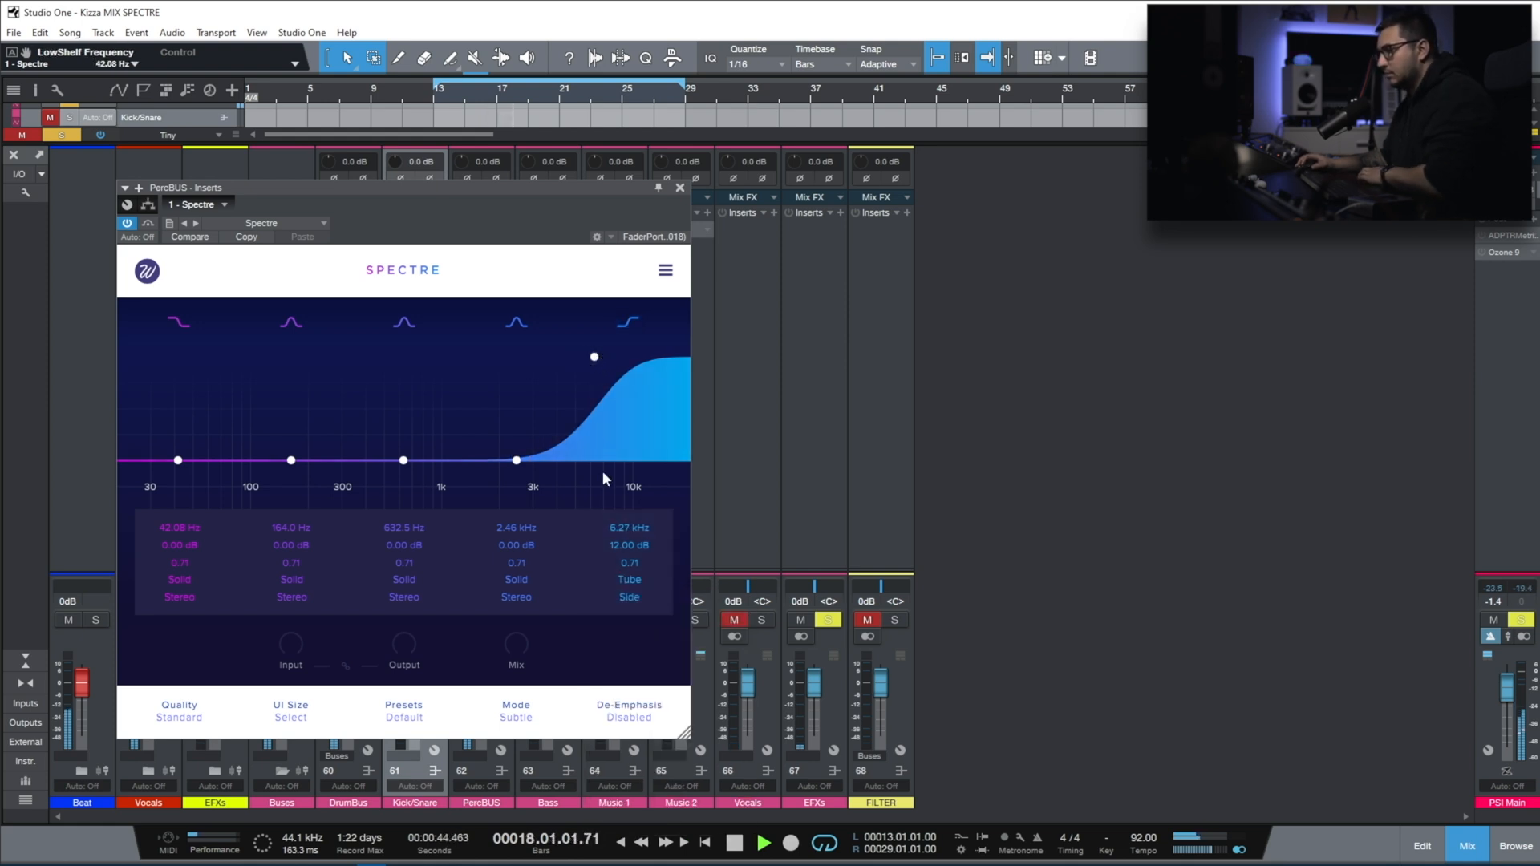
left_click(148, 223)
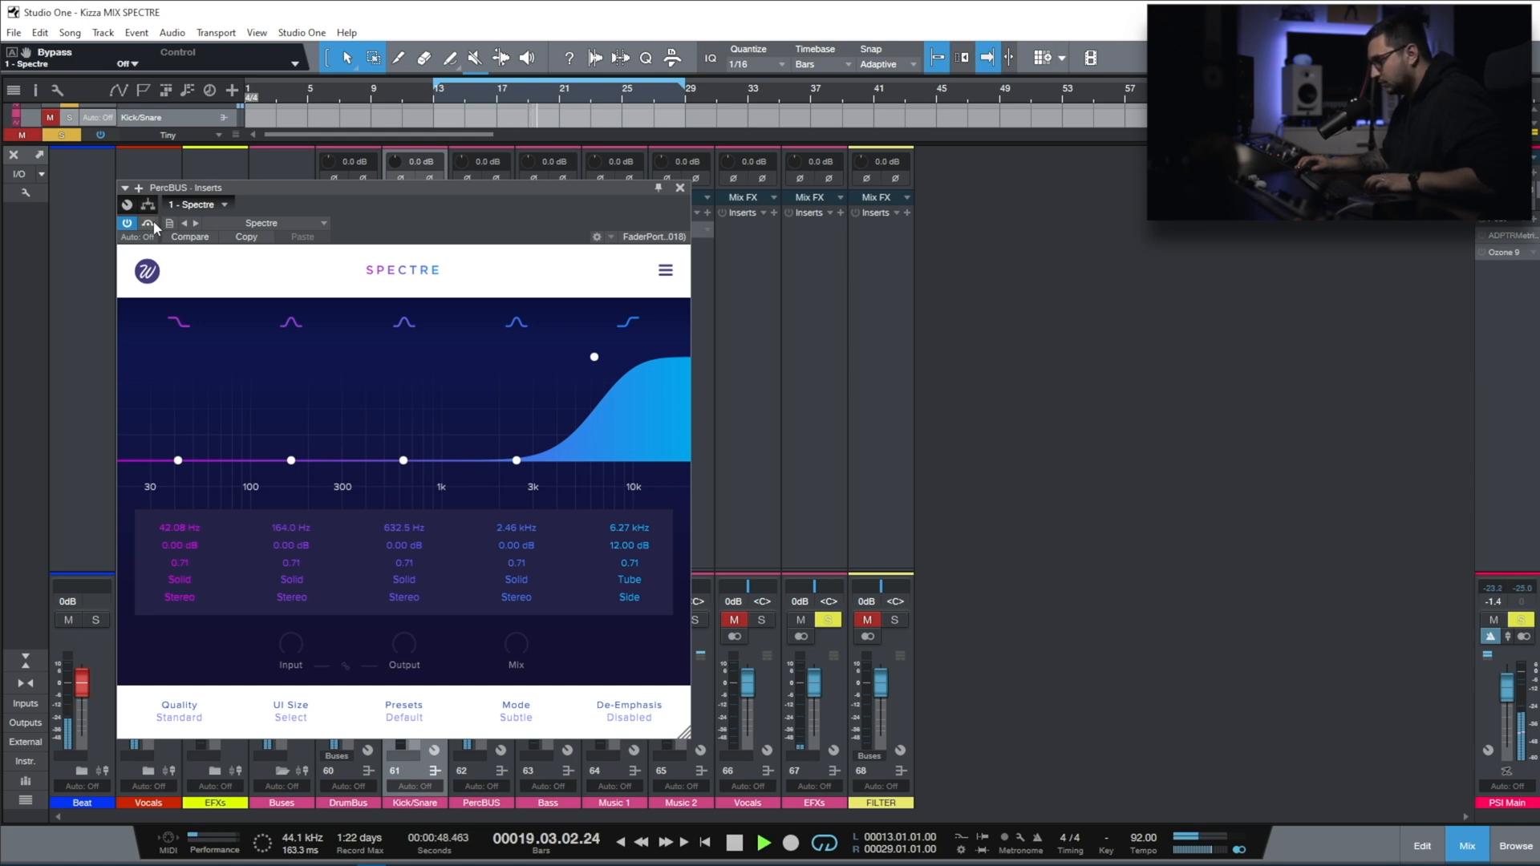
Try the Tape color on the high shelf, toggling bypass to compare it with the dry signal.
left_click(633, 581)
left_click(640, 674)
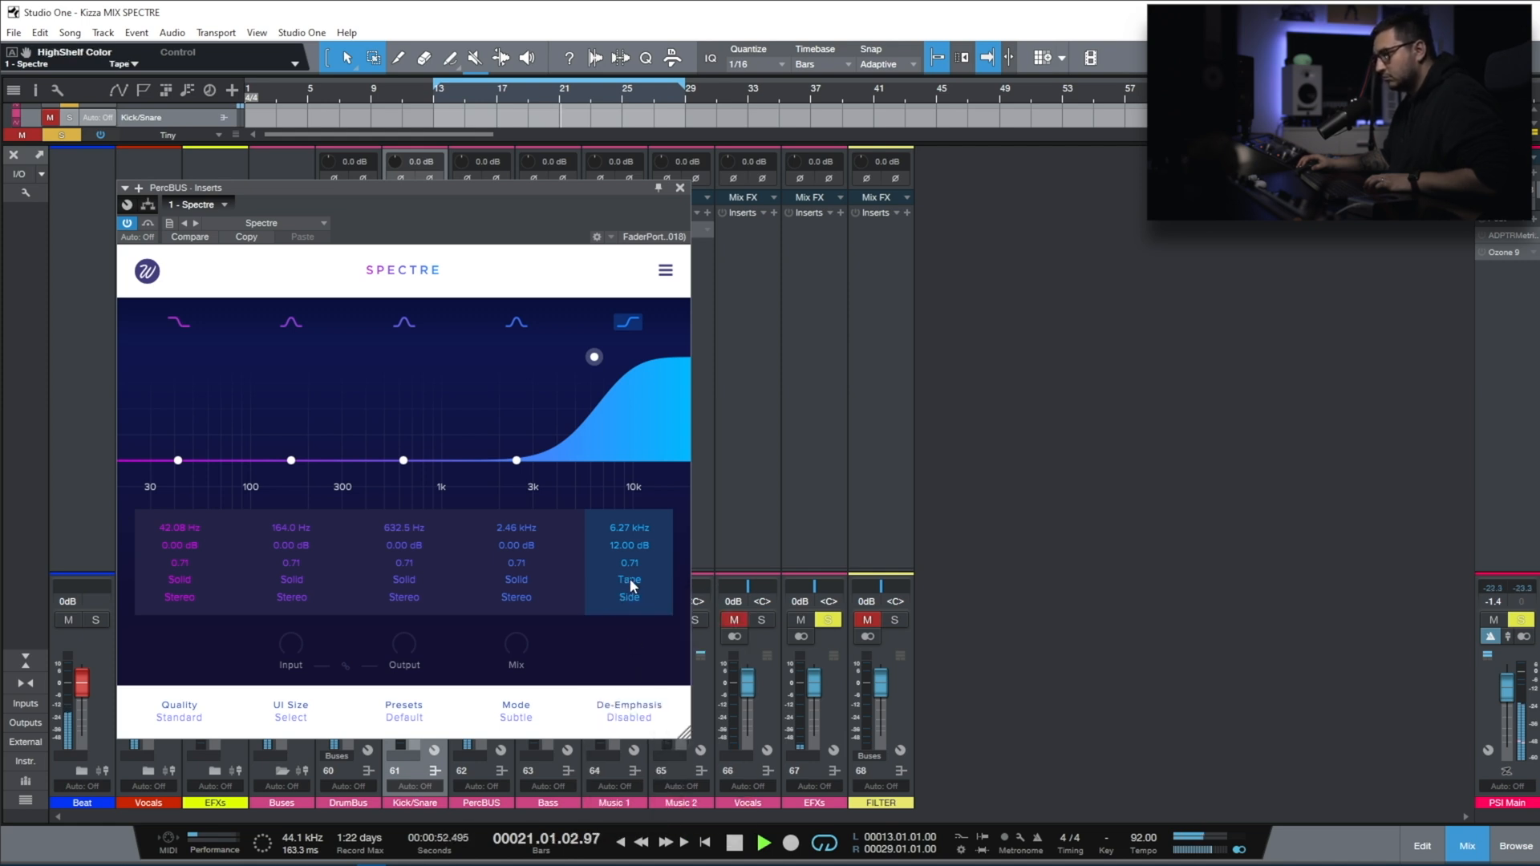
left_click(149, 225)
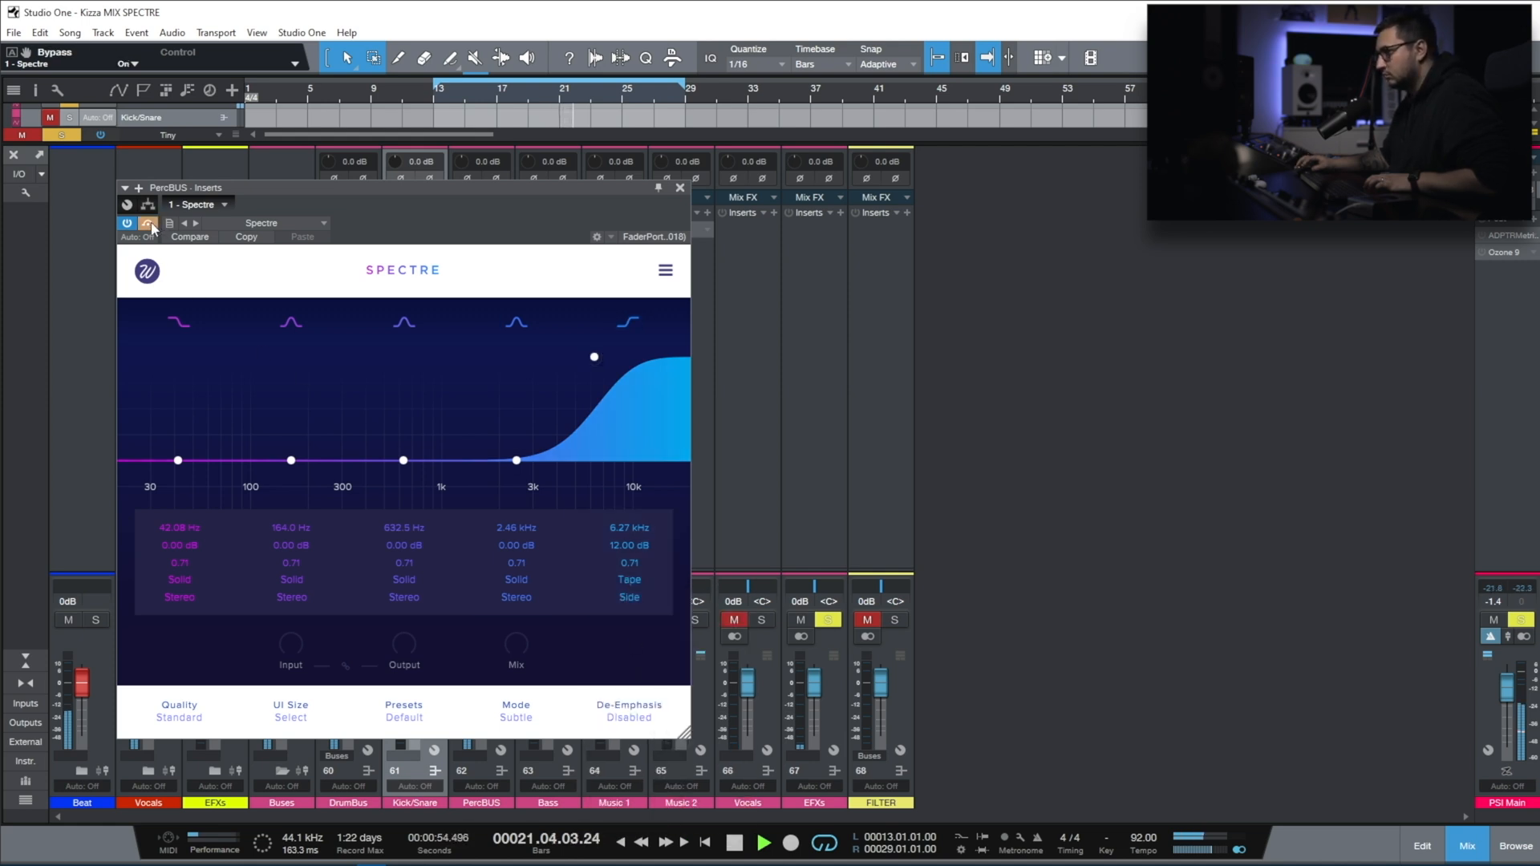
left_click(149, 224)
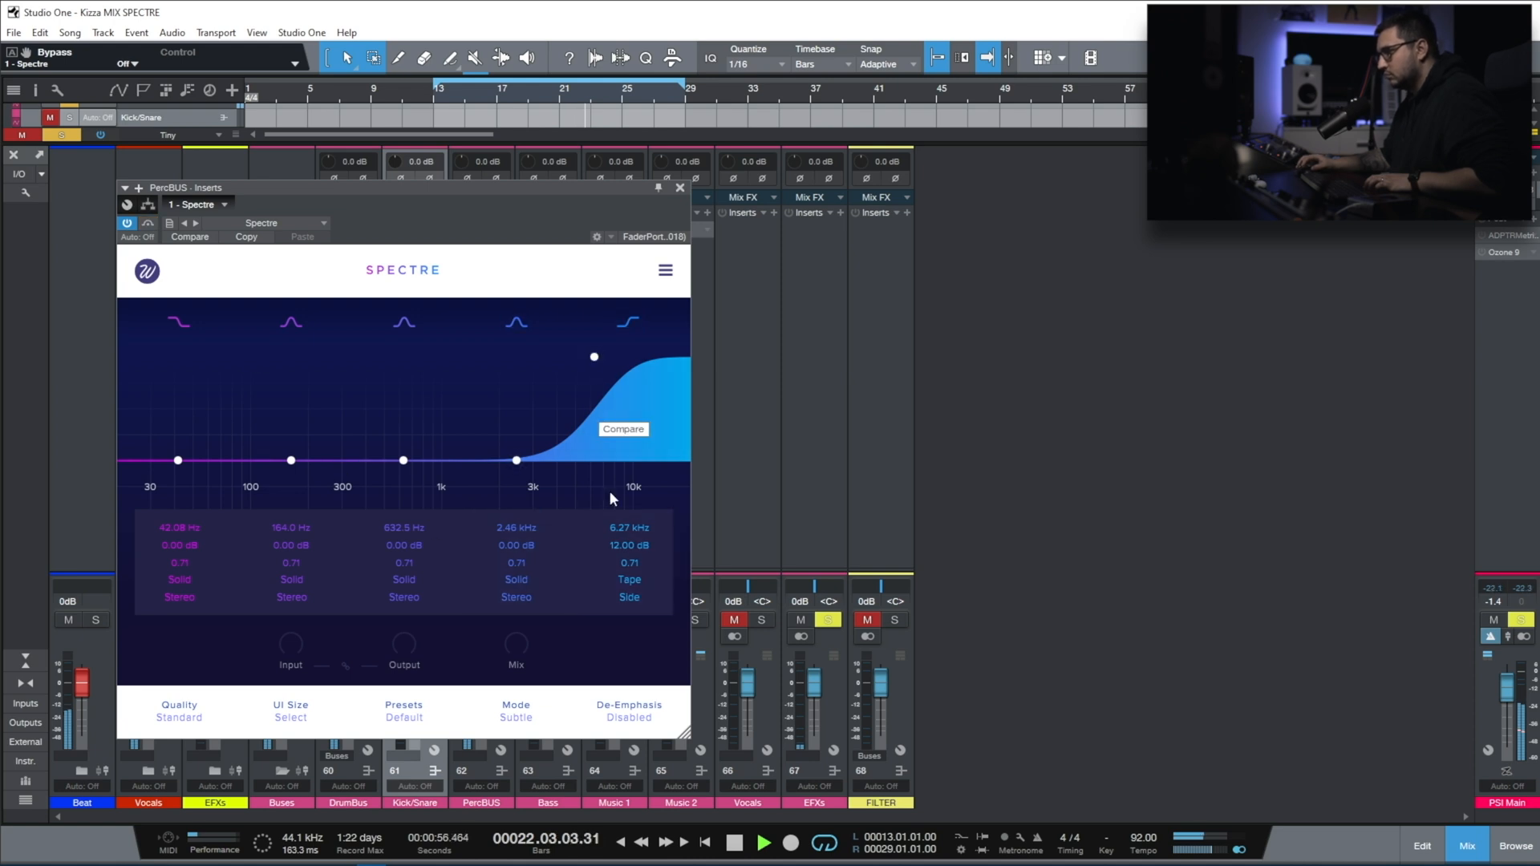
Audition the Class B, Diode, Digital, Bit and Rectify colors on the high shelf during playback.
left_click(630, 579)
left_click(641, 690)
left_click(630, 579)
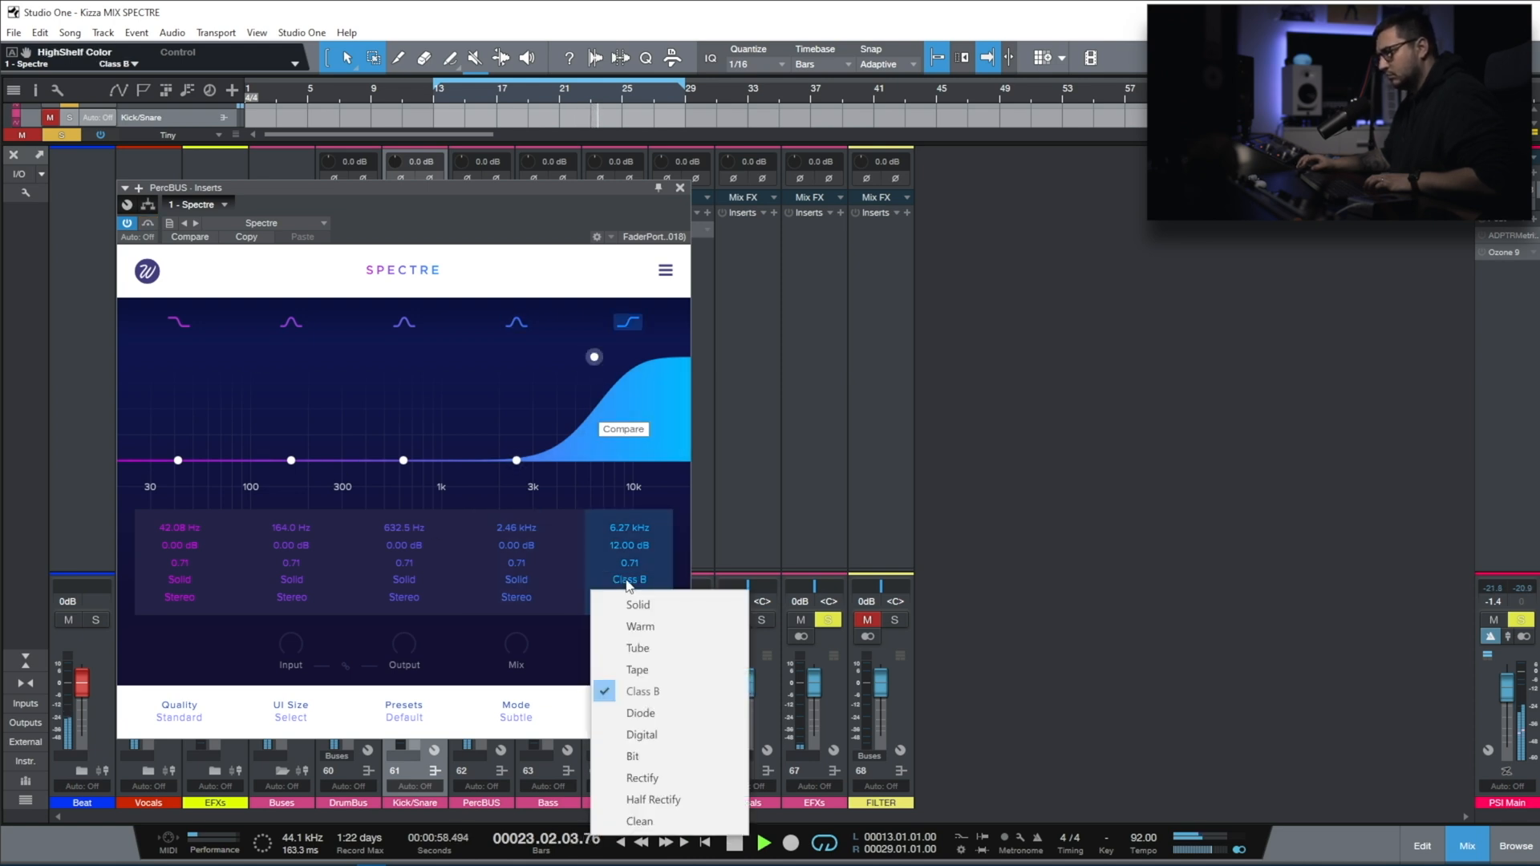
left_click(650, 712)
left_click(630, 579)
left_click(640, 734)
left_click(630, 579)
left_click(642, 755)
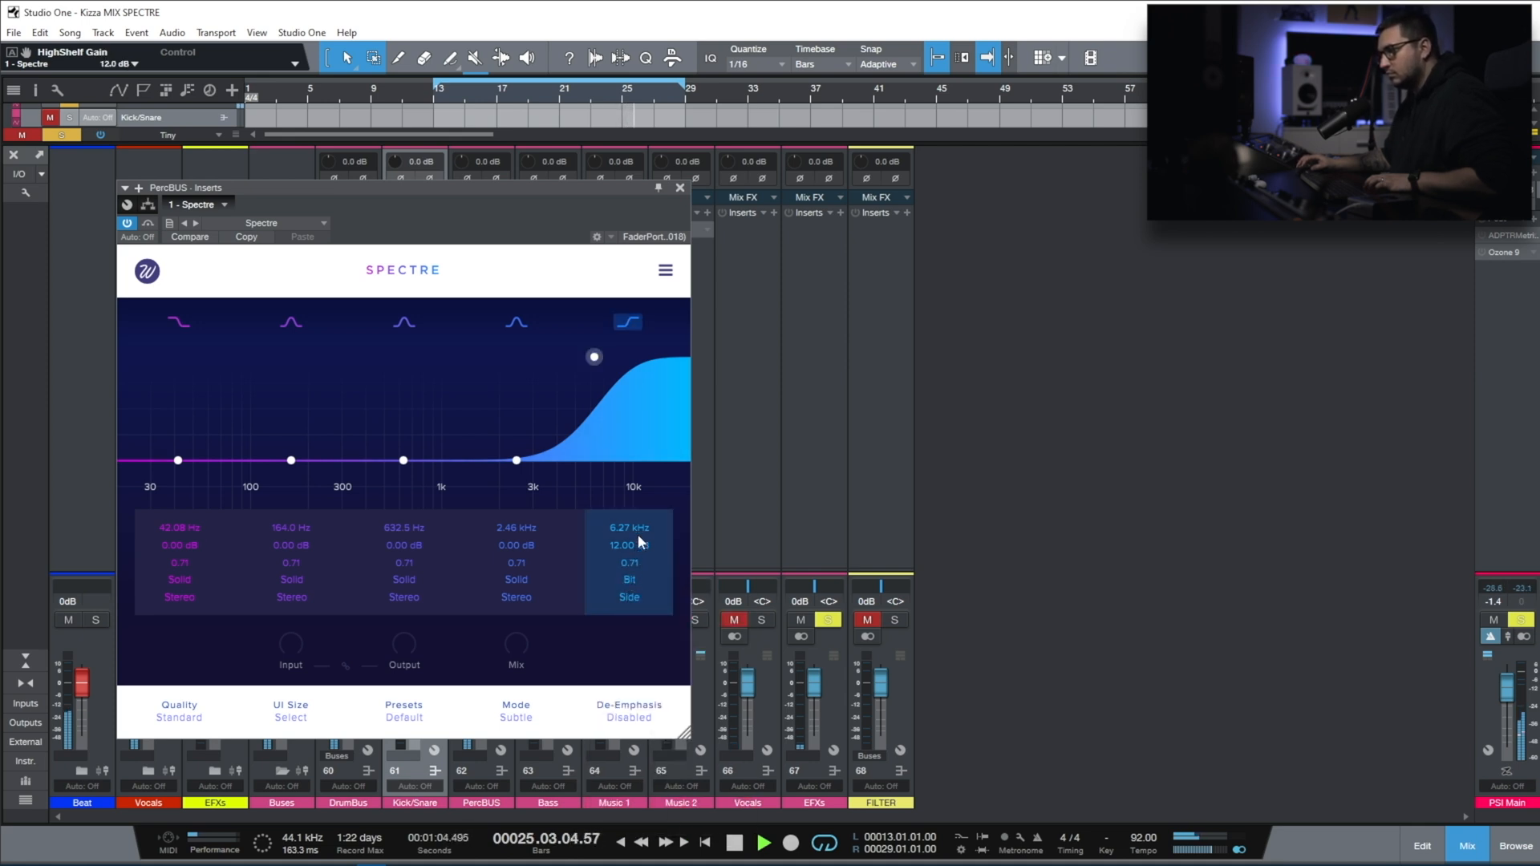
left_click(632, 581)
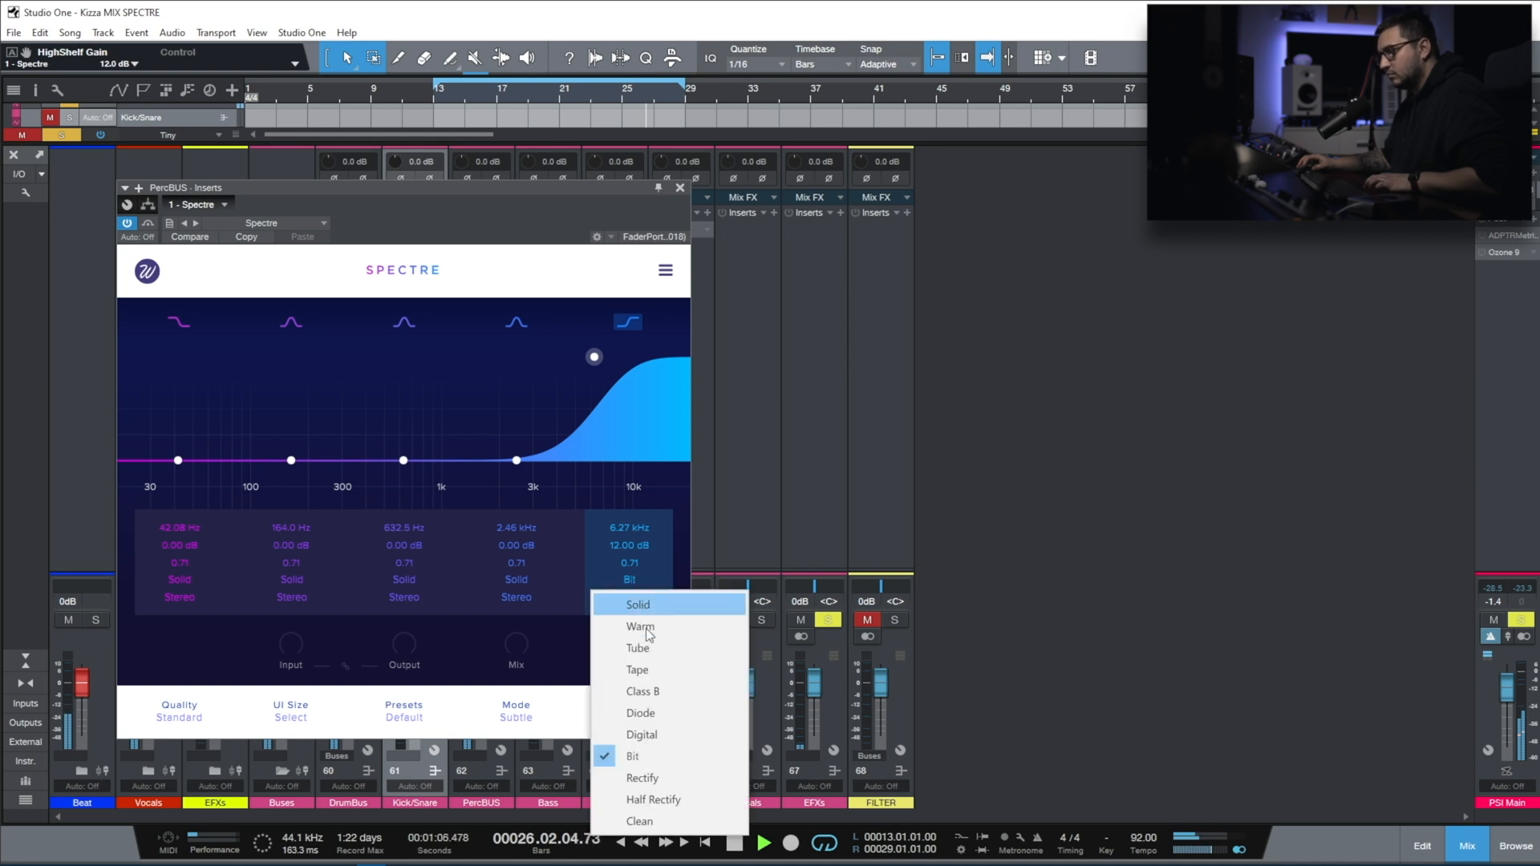
left_click(652, 779)
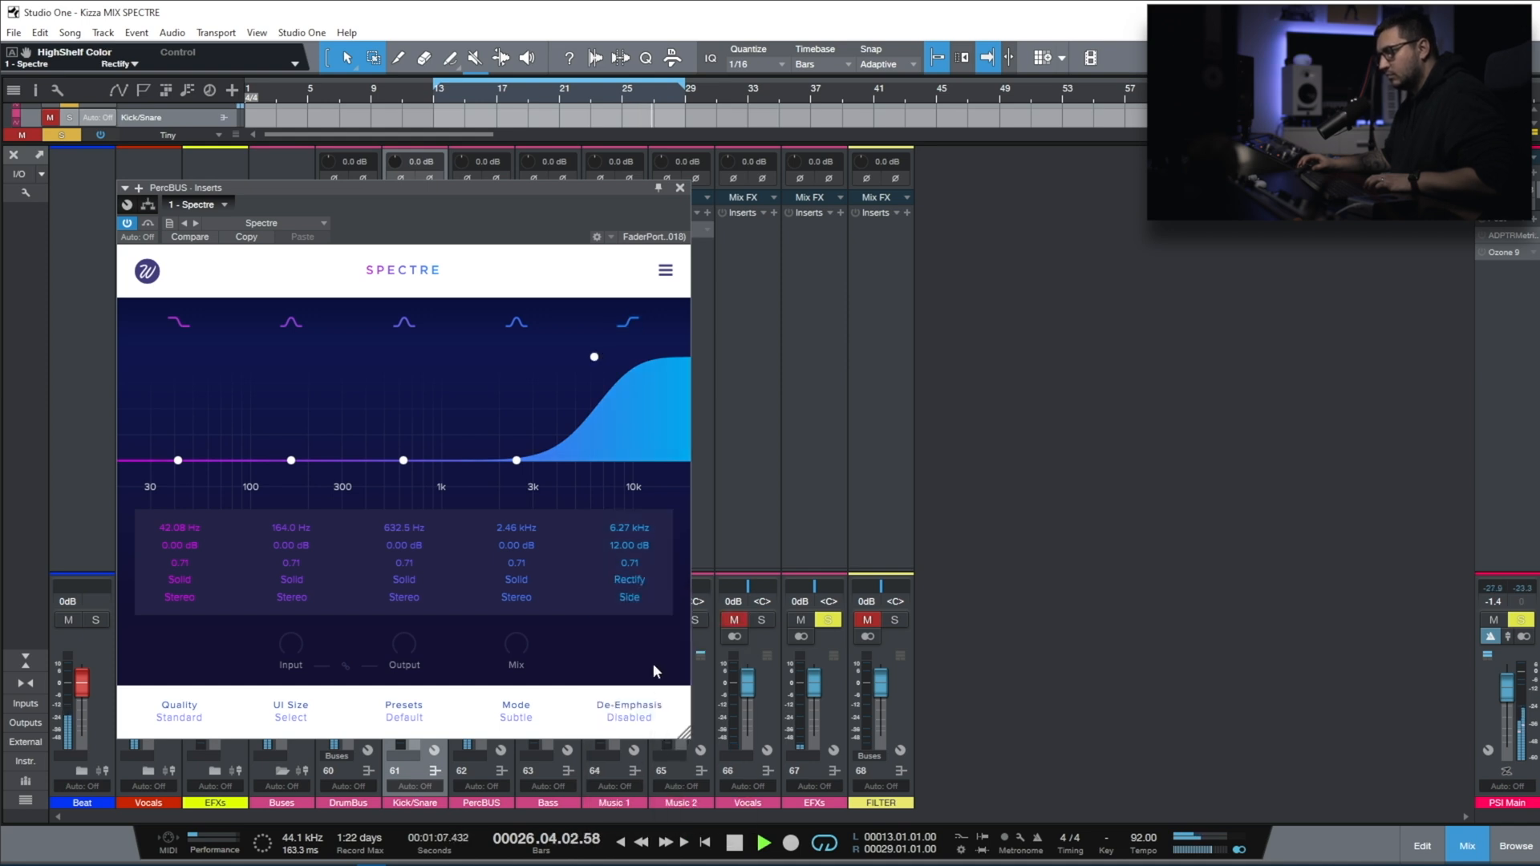
Set the high shelf's color back to Tube and reduce its gain to about 8.9 dB at 6.2 kHz.
left_click(630, 581)
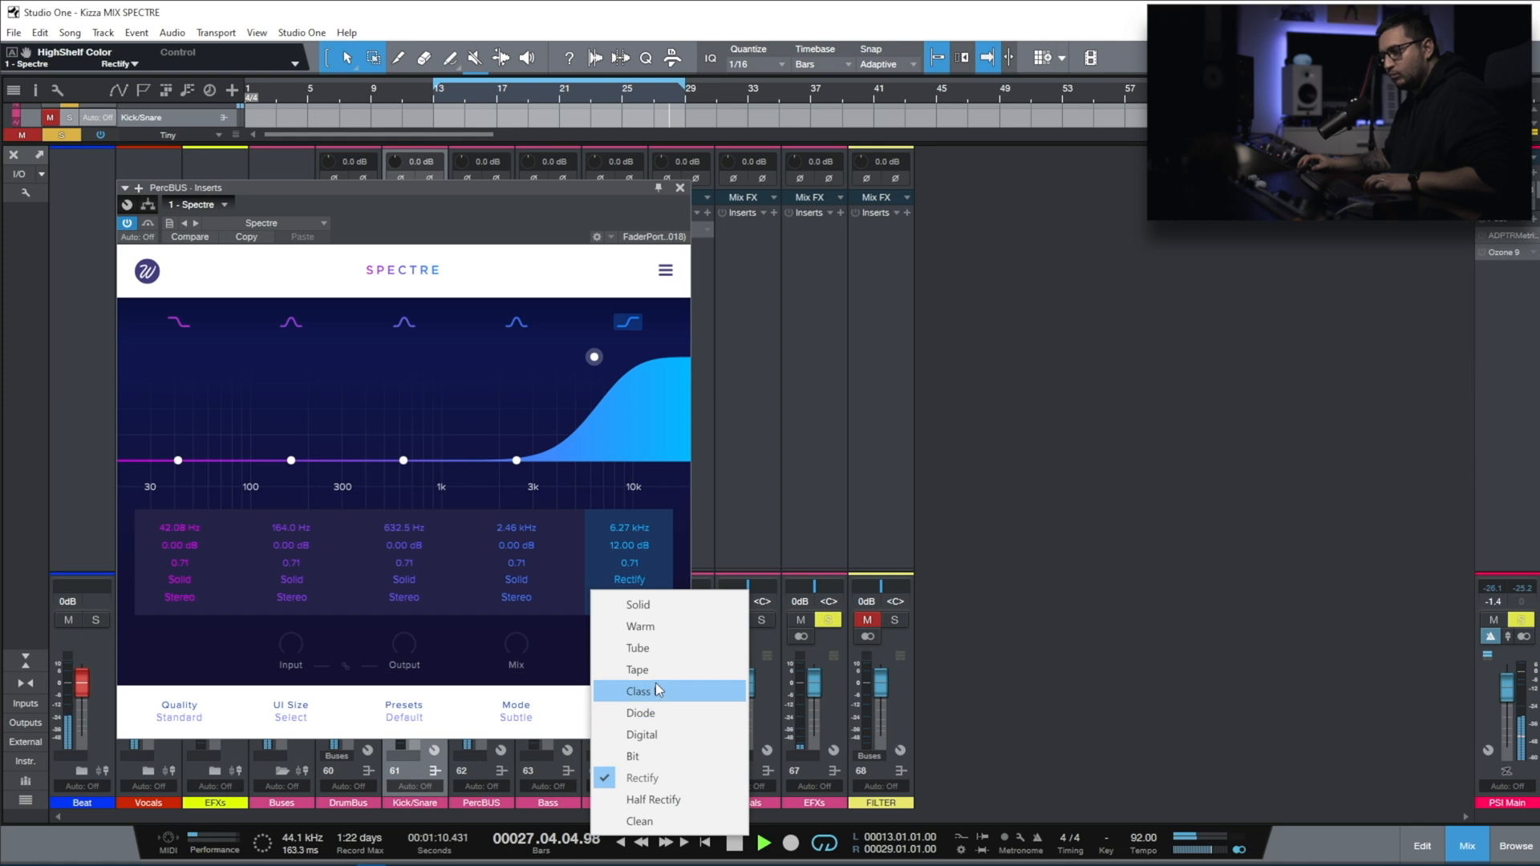
left_click(653, 653)
left_click_drag(590, 357, 592, 386)
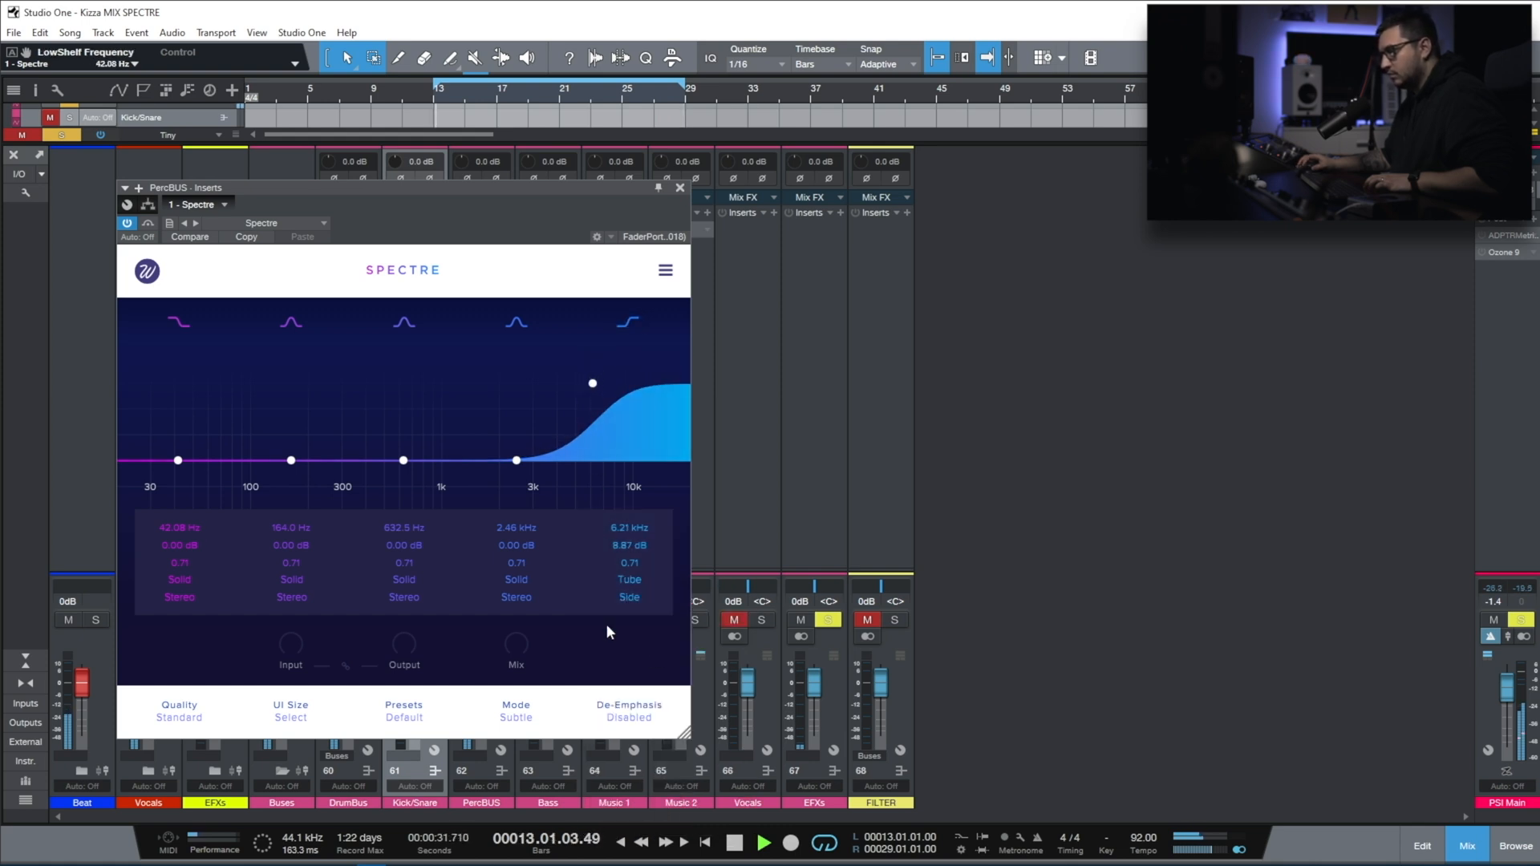
double_click(593, 385)
double_click(593, 384)
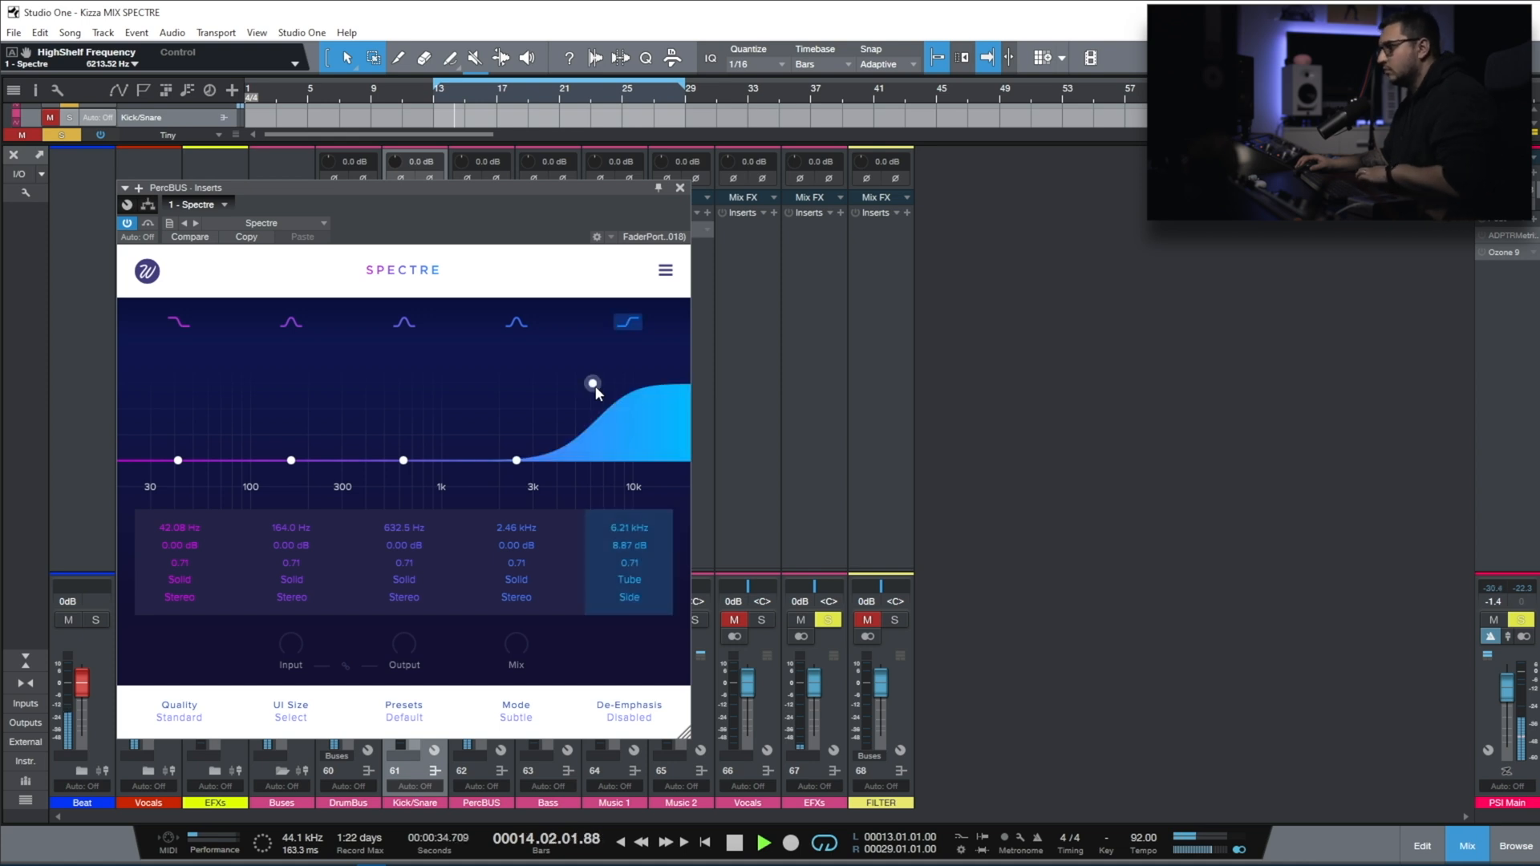
Boost the upper-mid peak band about 3.3 dB at 3.9 kHz with Mid processing, toggling bypass to compare.
left_click_drag(517, 461, 522, 397)
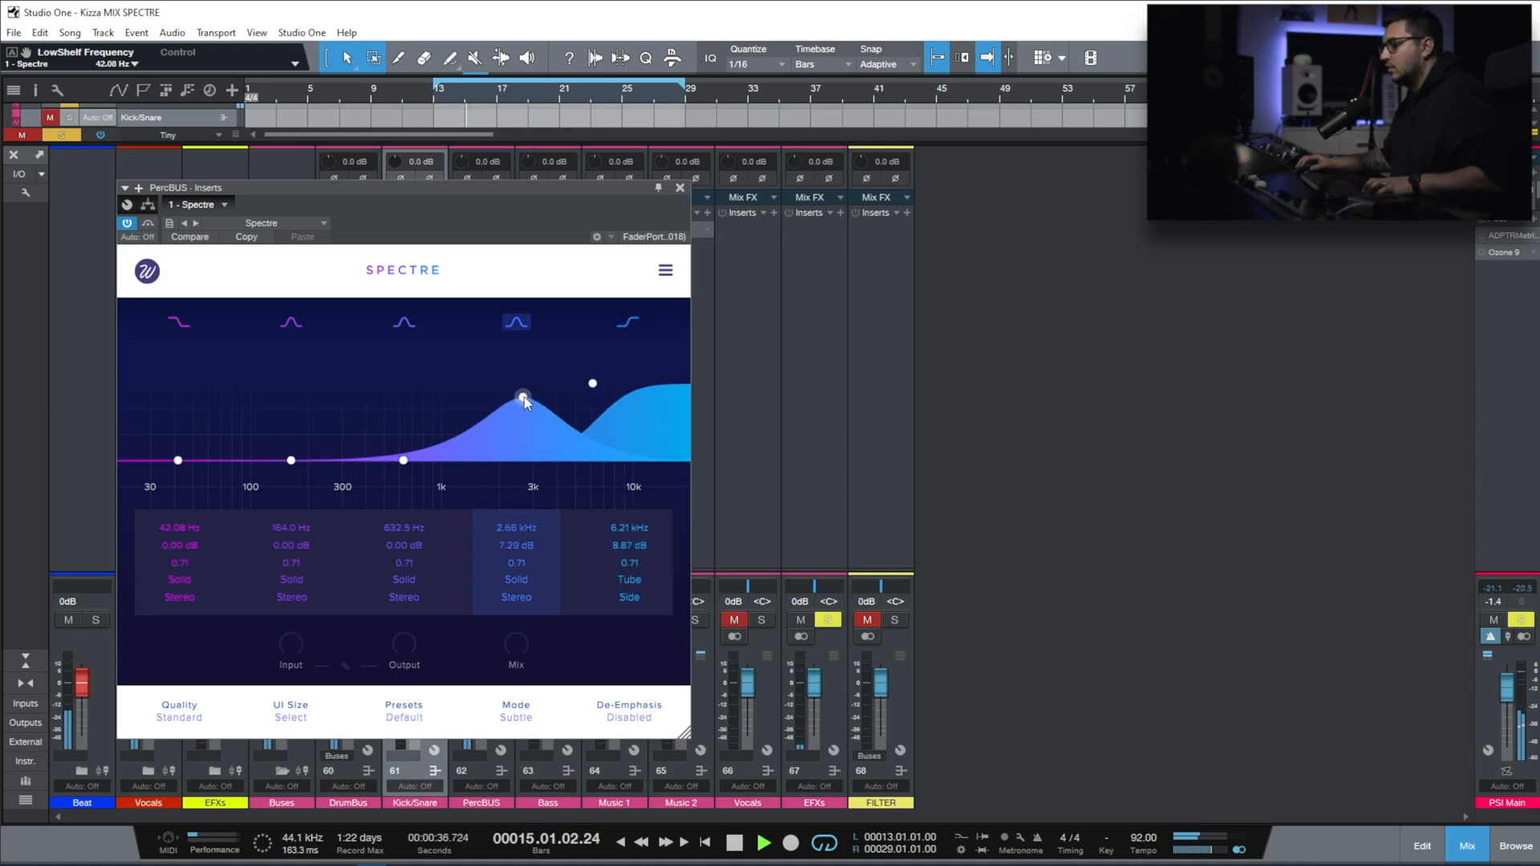
left_click(516, 597)
left_click(539, 686)
left_click_drag(522, 397, 551, 434)
left_click(149, 223)
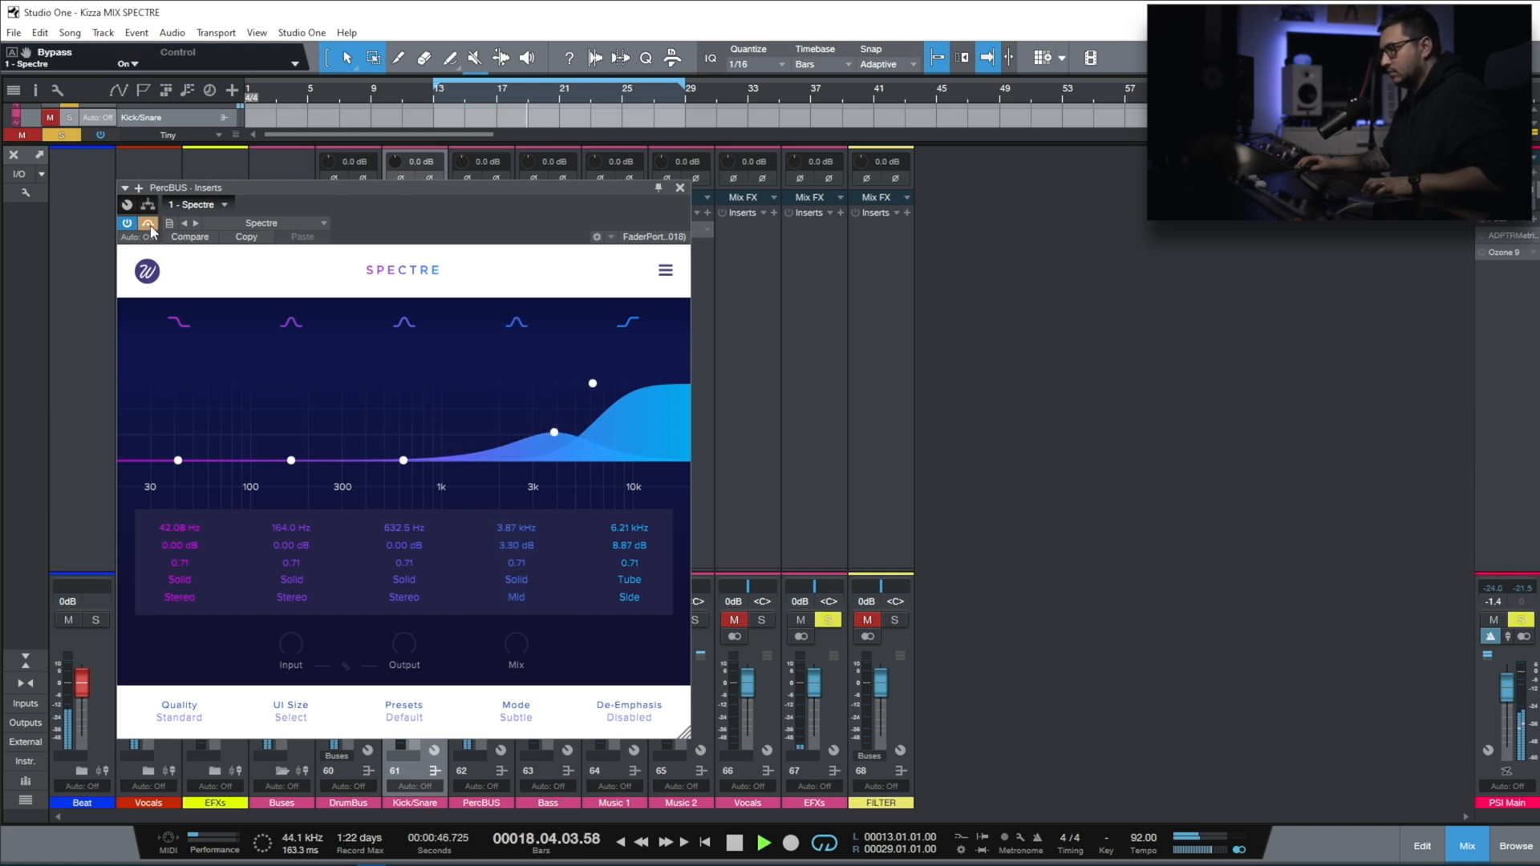
left_click(149, 227)
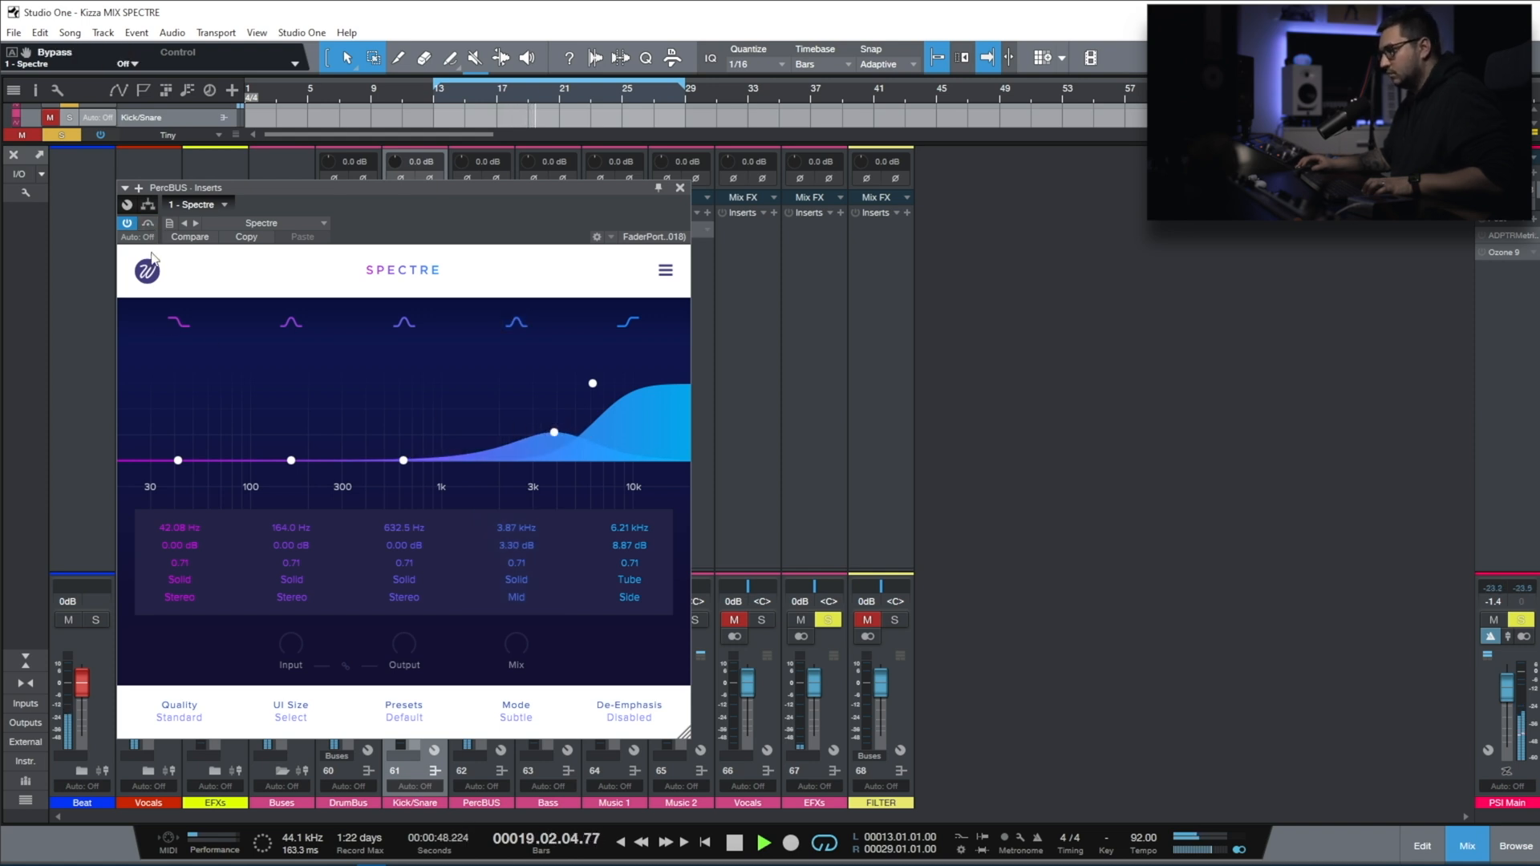
Set the upper-mid band's color to Tape and adjust it to about 2.9 dB at 4 kHz, comparing with bypass.
left_click(531, 581)
left_click(551, 672)
mouse_move(553, 431)
left_mouse_down()
mouse_move(555, 398)
mouse_move(556, 436)
left_mouse_up()
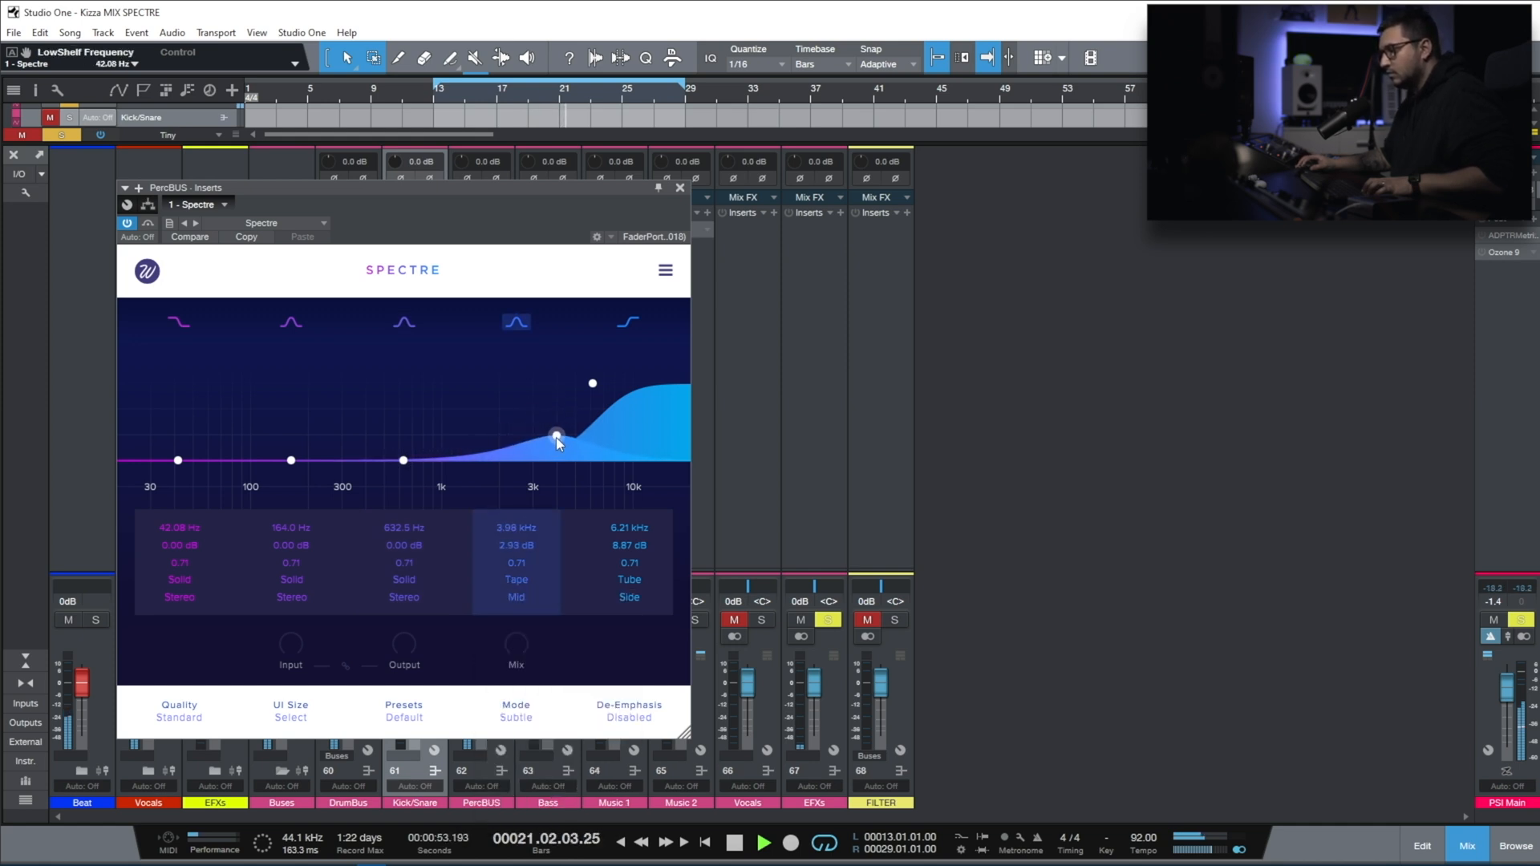
left_click(149, 226)
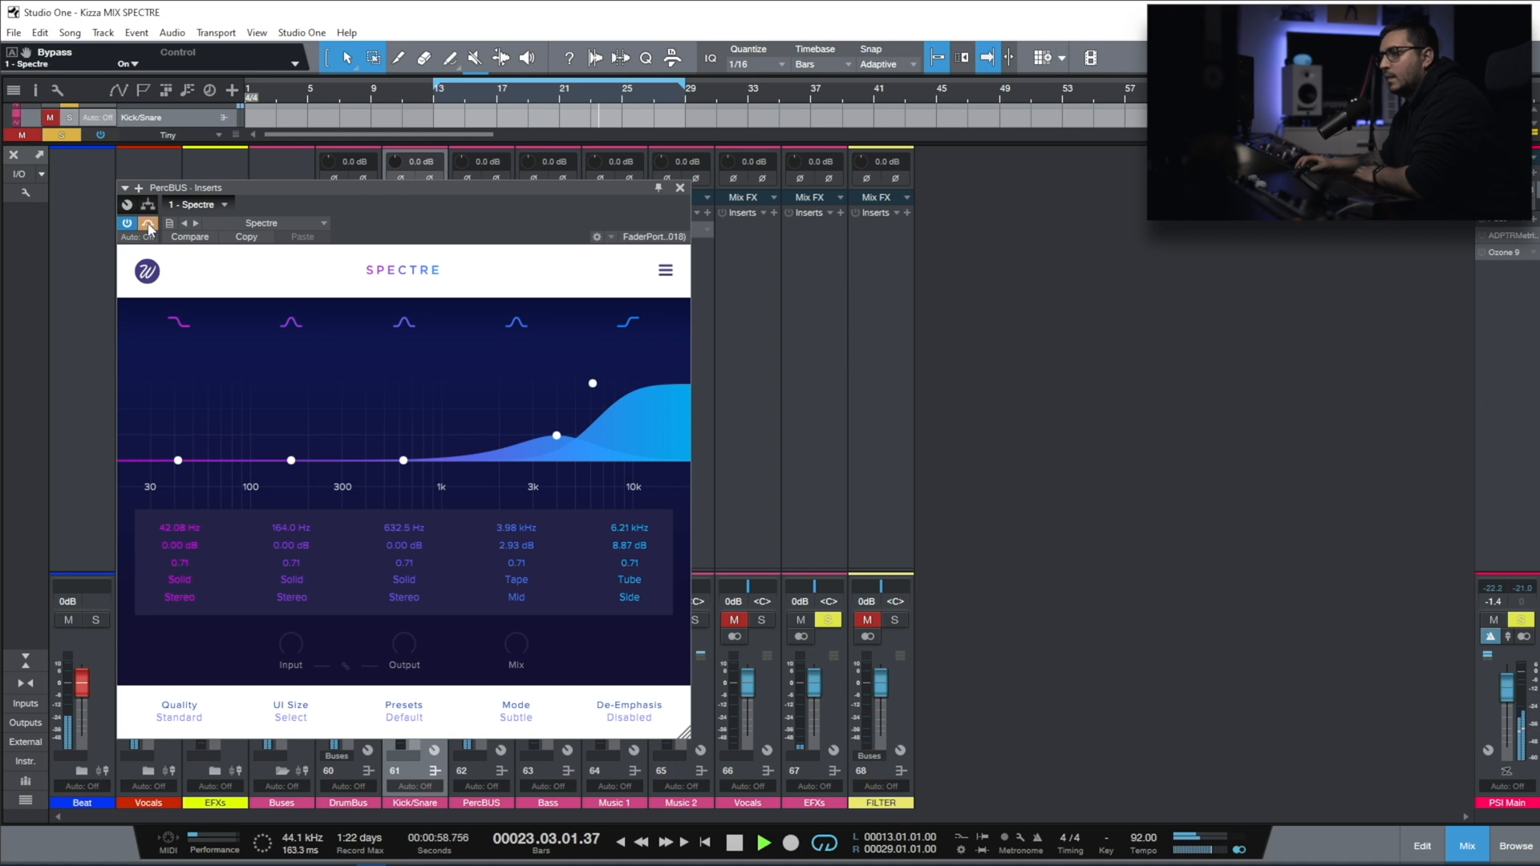
left_click(148, 226)
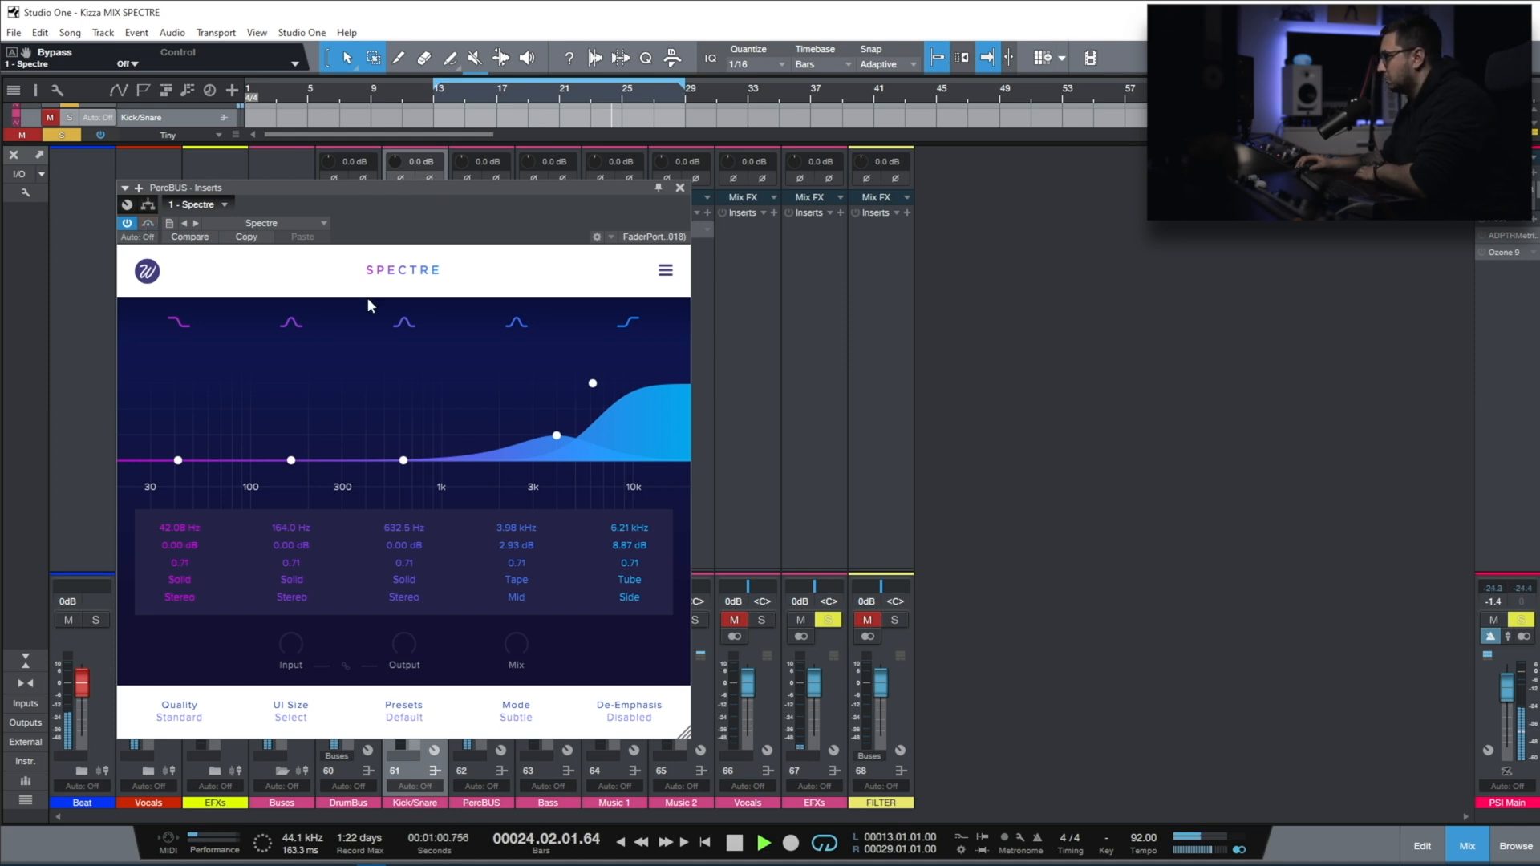
Adjust the Spectre mix and lower the output to about -1.2 dB, comparing with bypass, and close the PercBUS plugin window.
left_click_drag(406, 648, 407, 652)
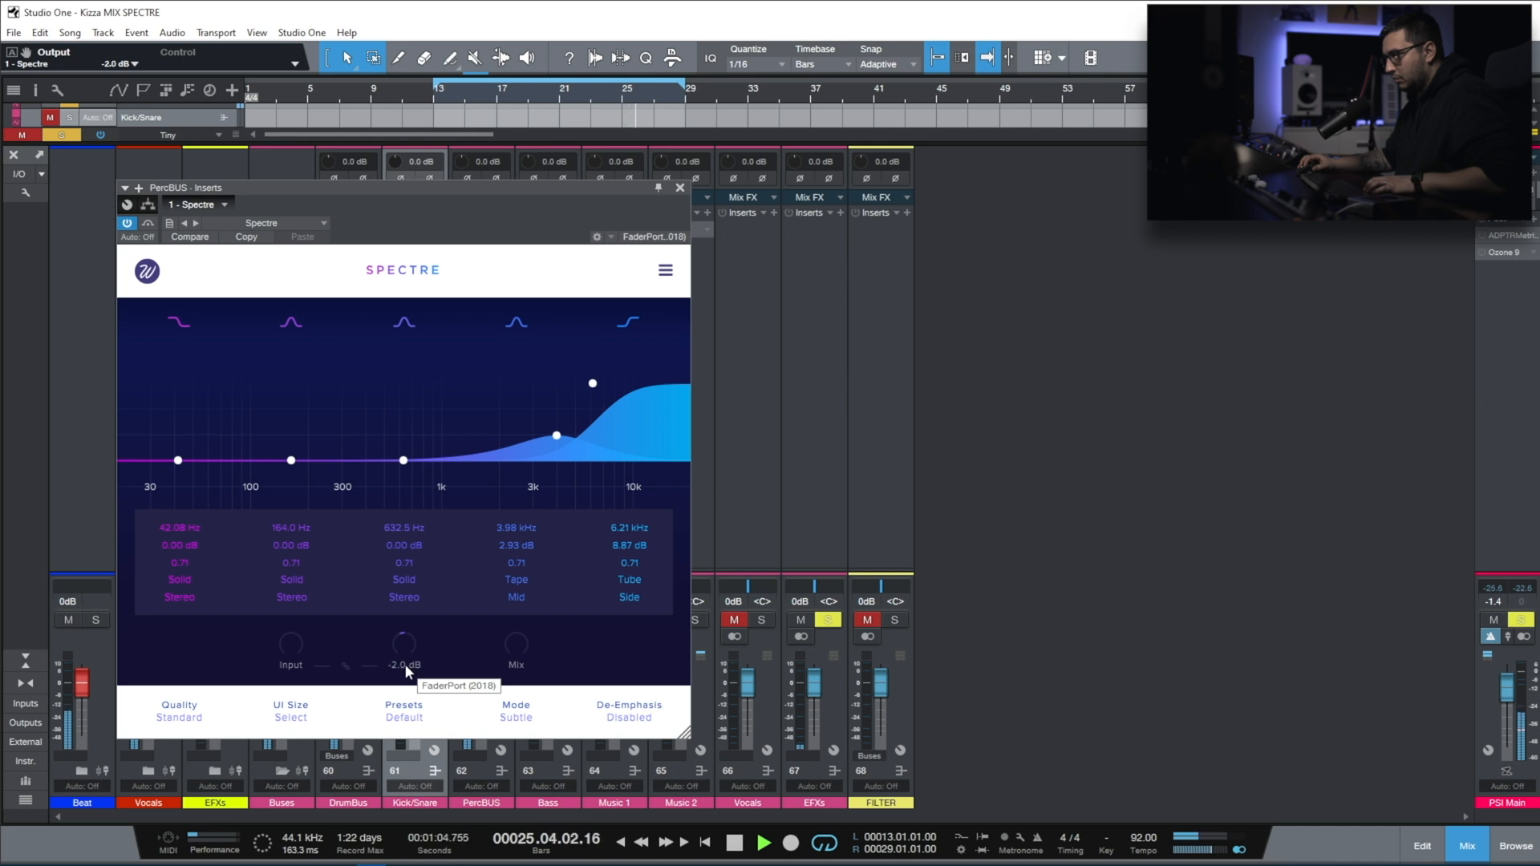
left_click(147, 225)
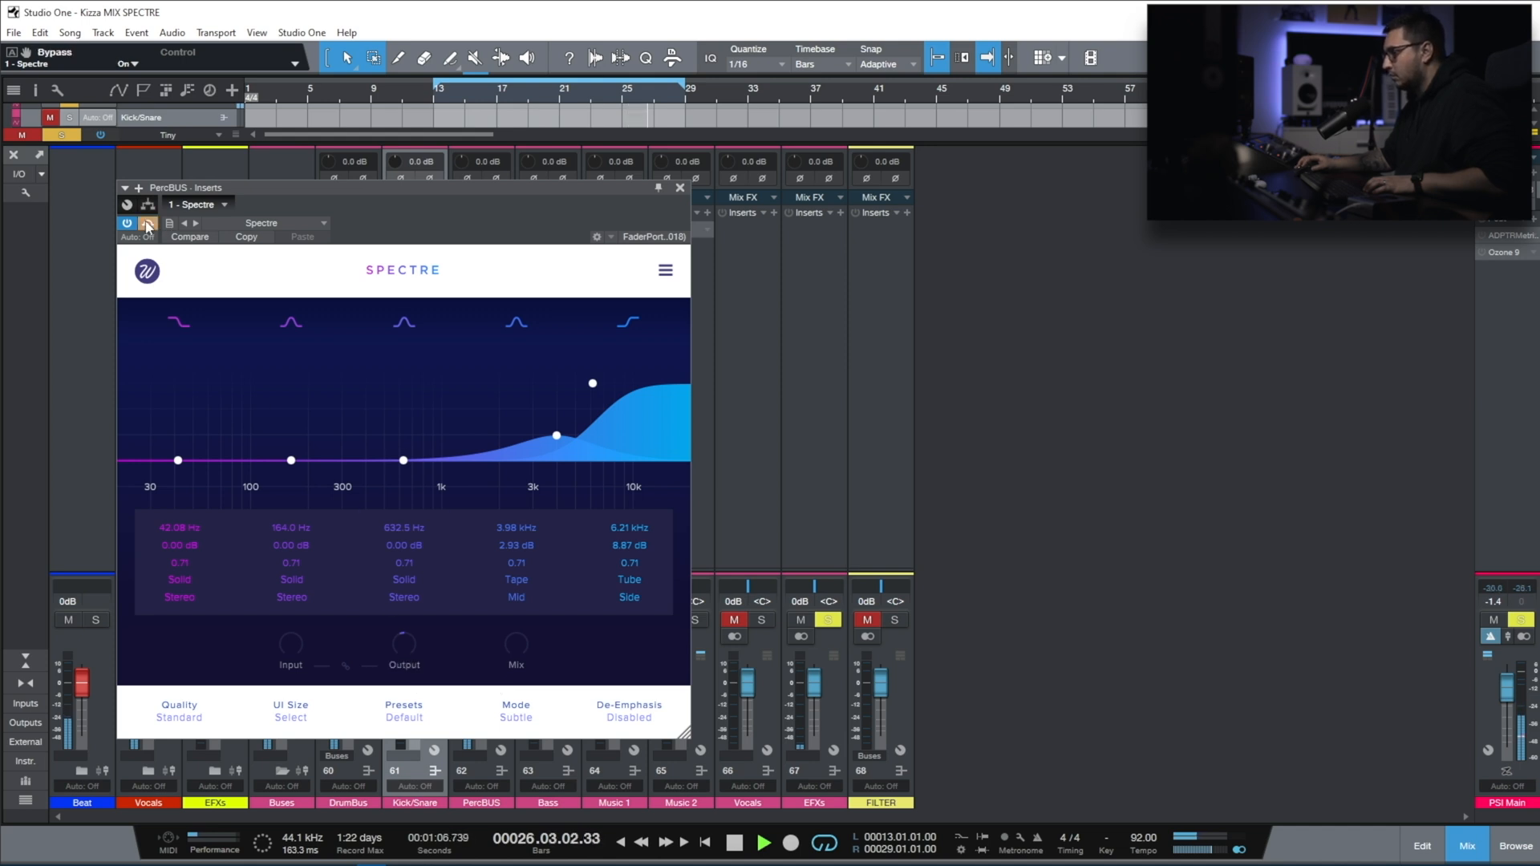
left_click(148, 226)
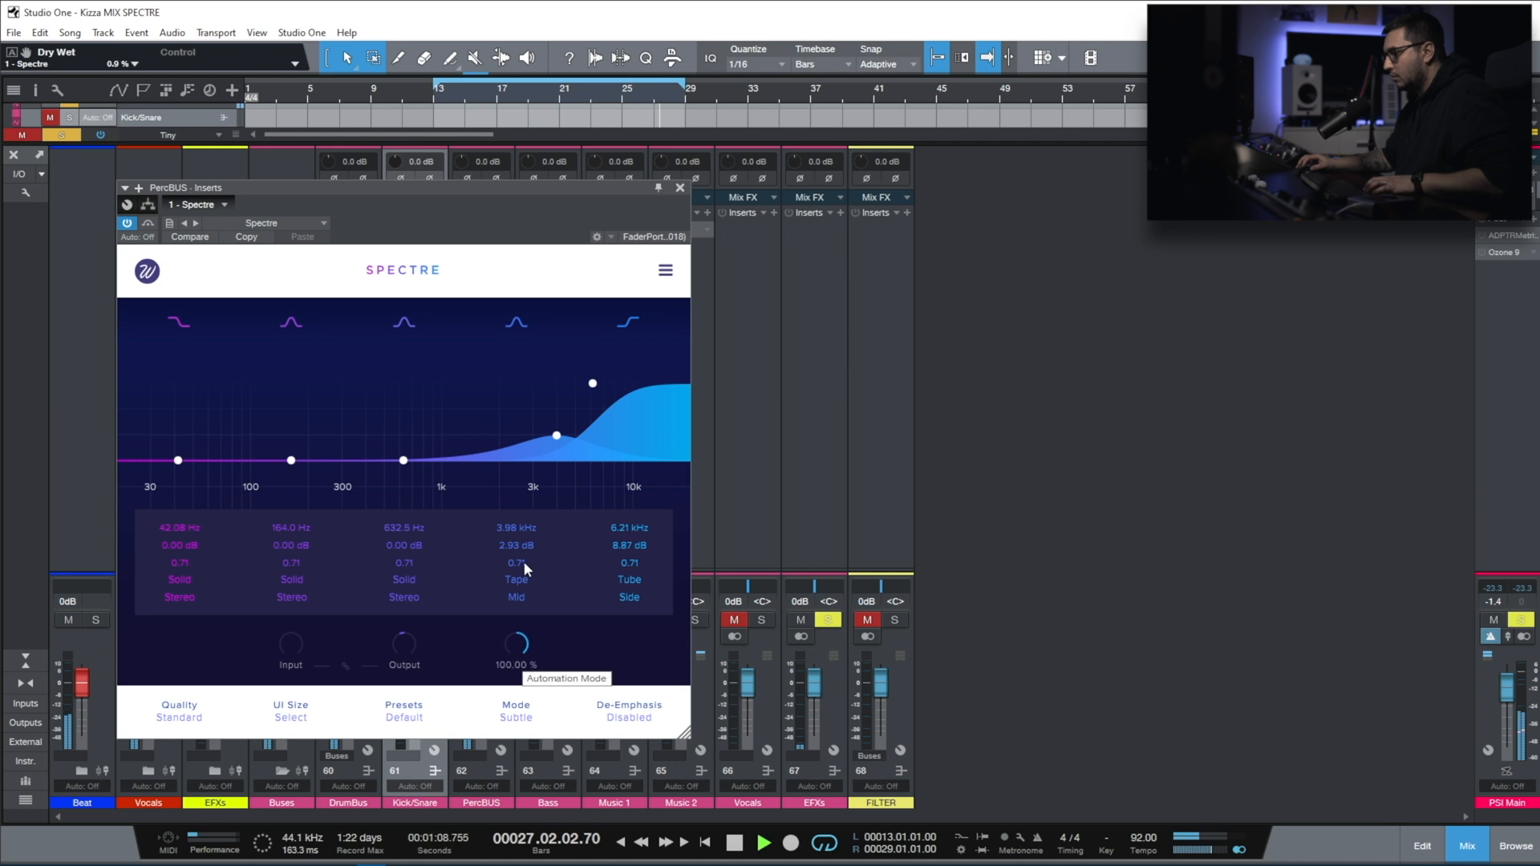
left_click_drag(574, 324, 536, 650)
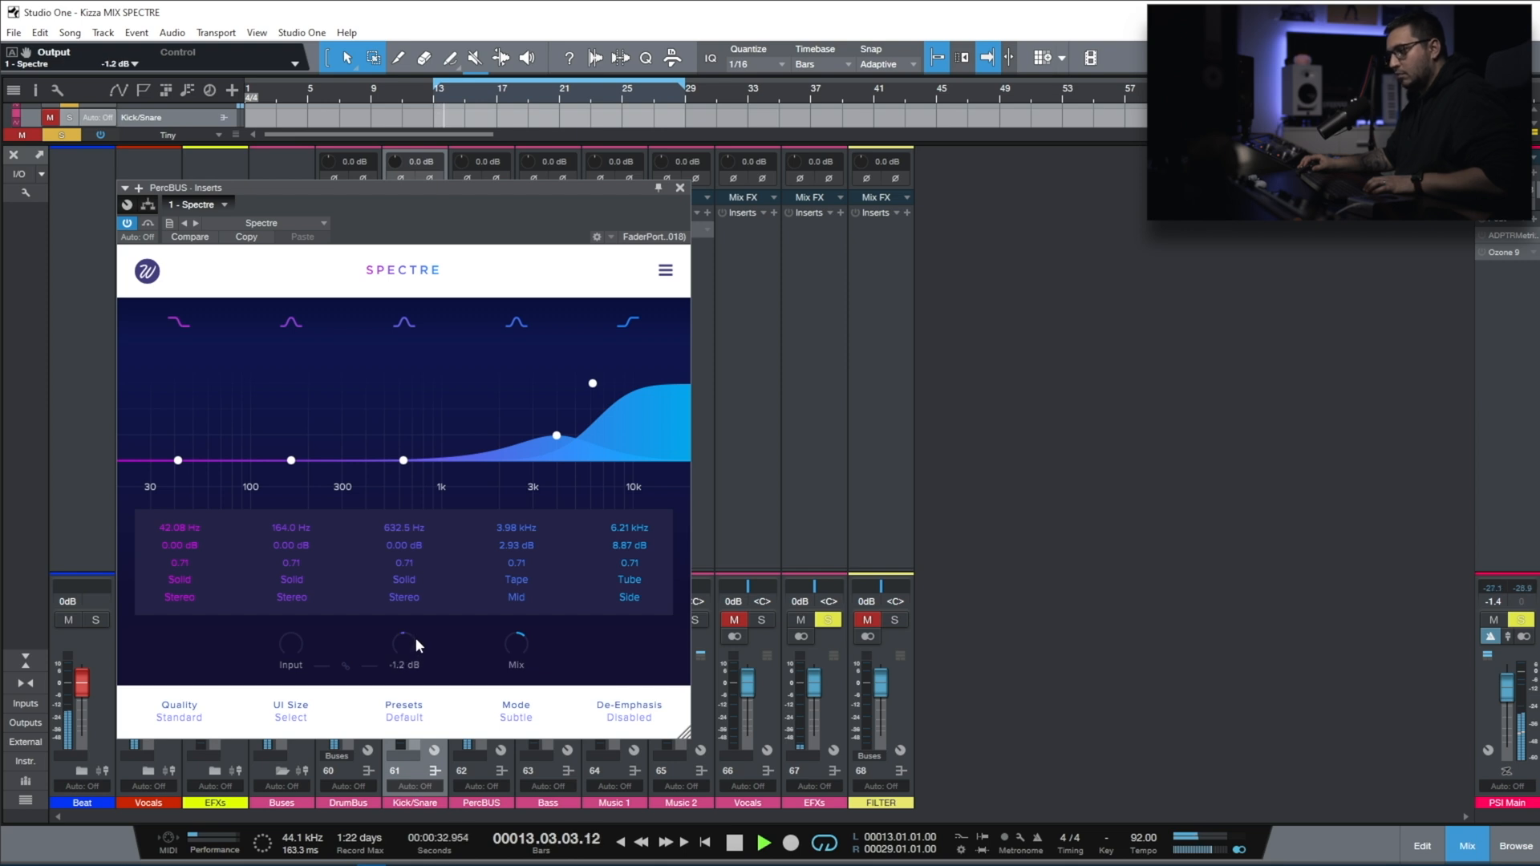
left_click(149, 226)
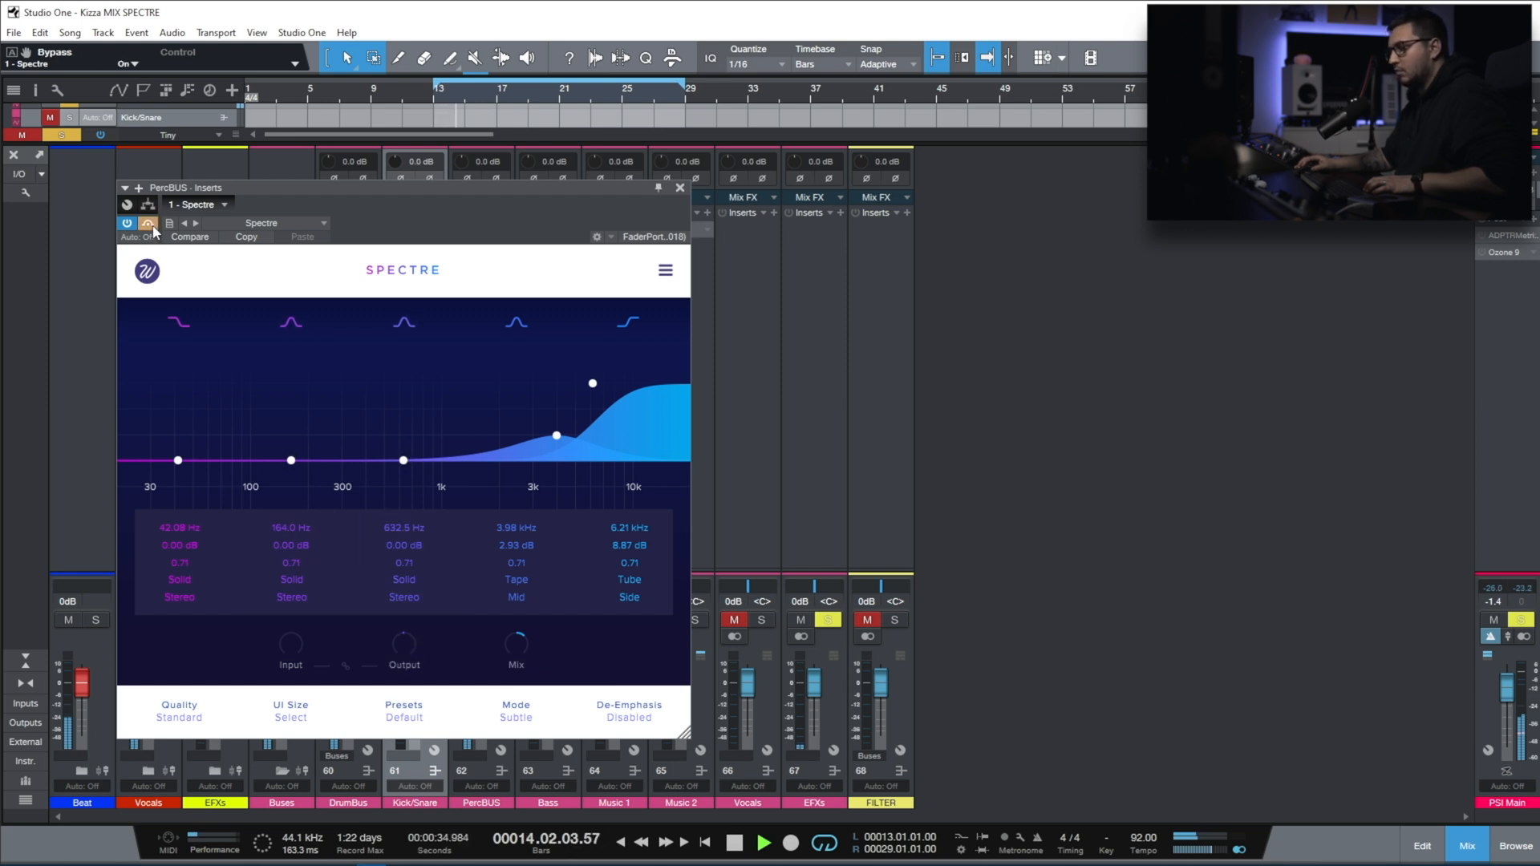
left_click(679, 188)
Bring the Kick/Snare bus back in with the PercBUS and toggle both buses' Spectre inserts off and on to compare.
left_click(401, 621)
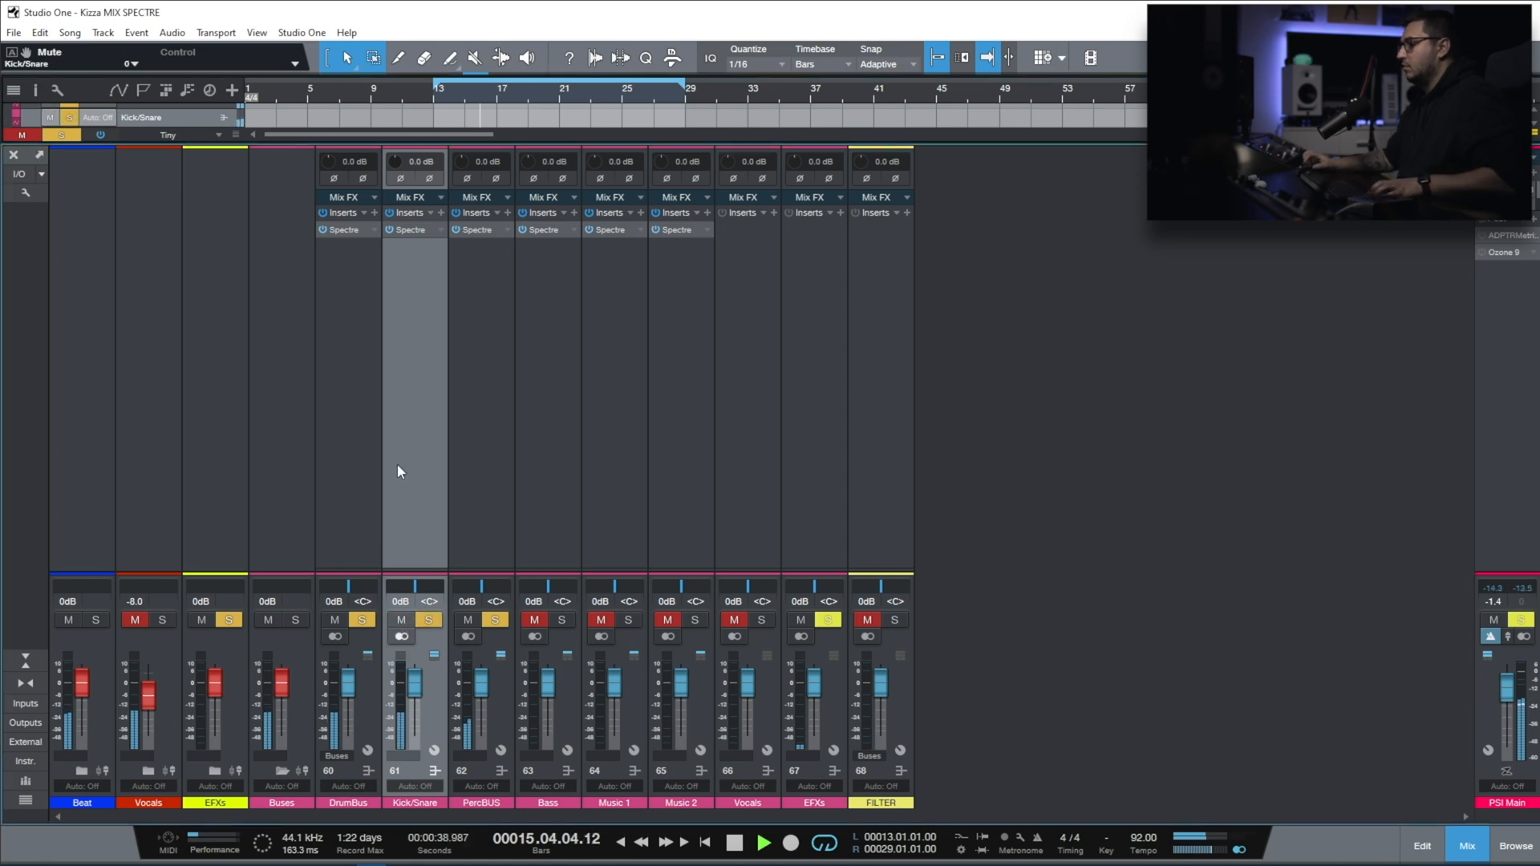
left_click(479, 370)
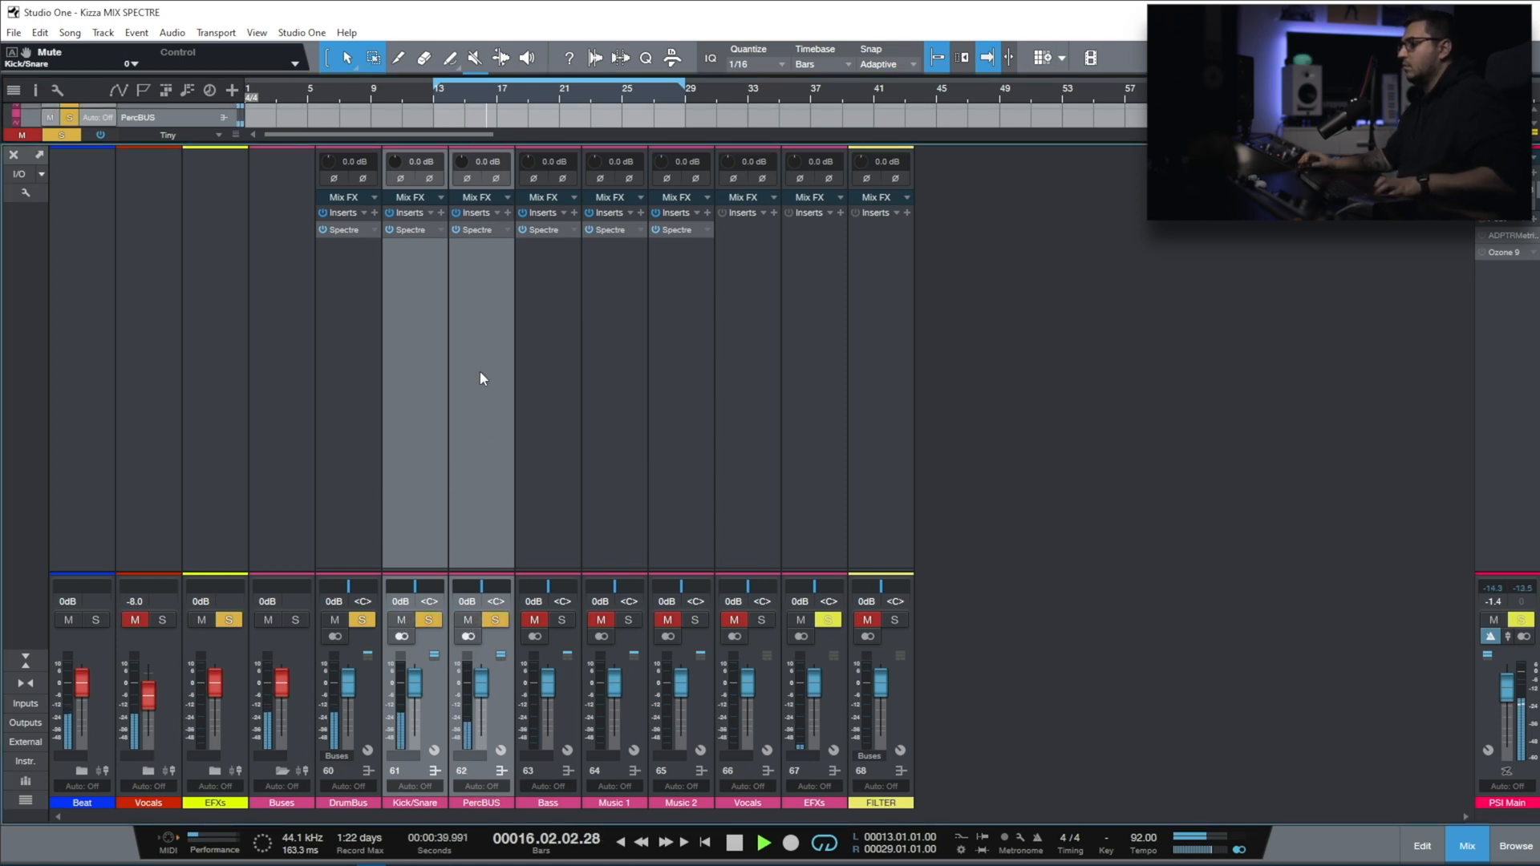
left_click(456, 230)
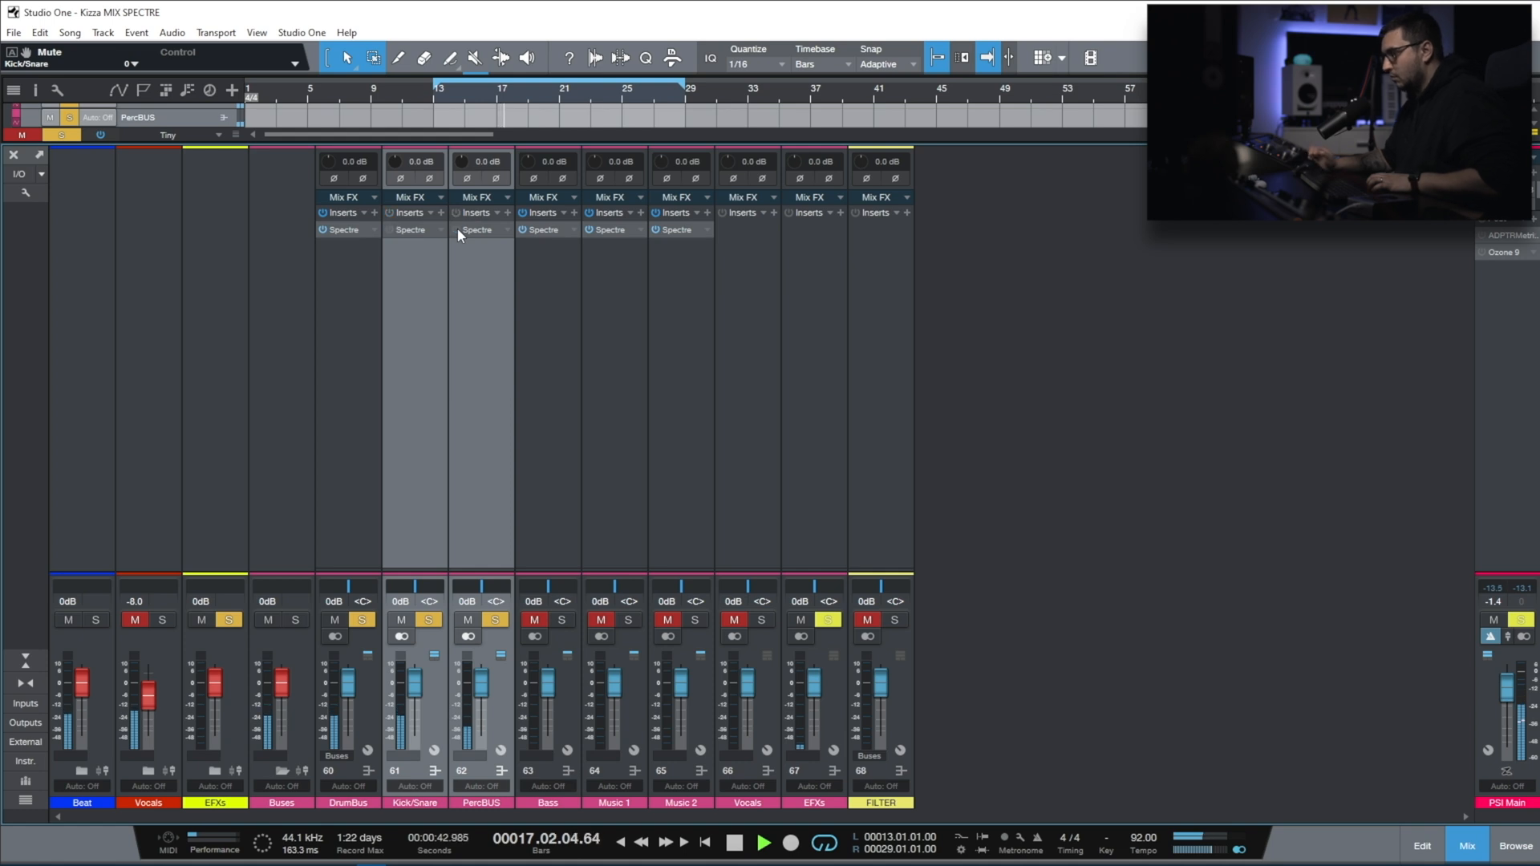
left_click(456, 231)
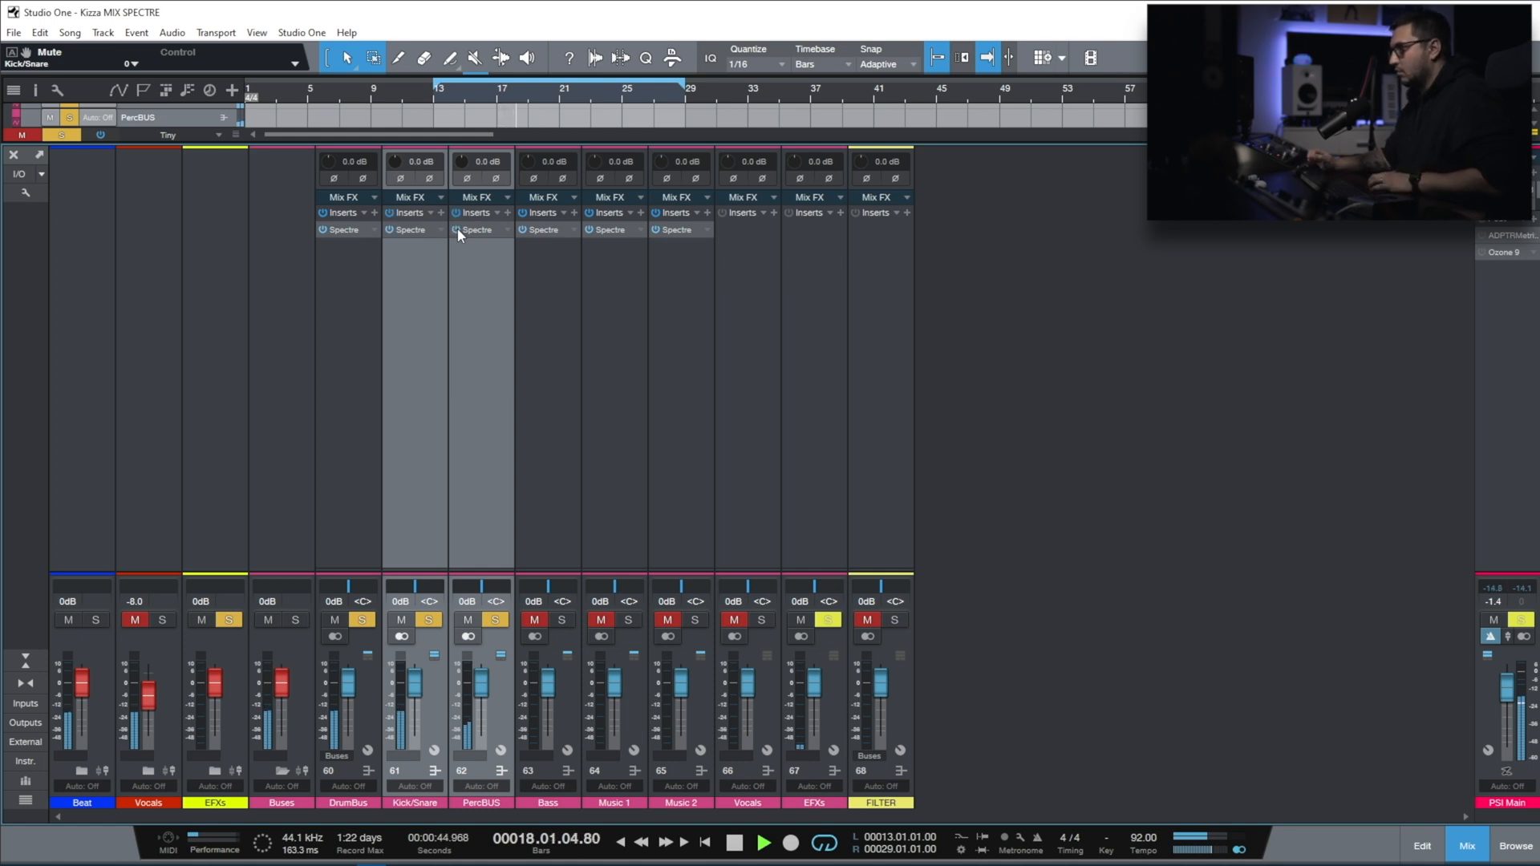
Open the DrumBus's Spectre, raise its low shelf about 1.5 dB at 124 Hz, and turn off the first peak band.
left_click(340, 271)
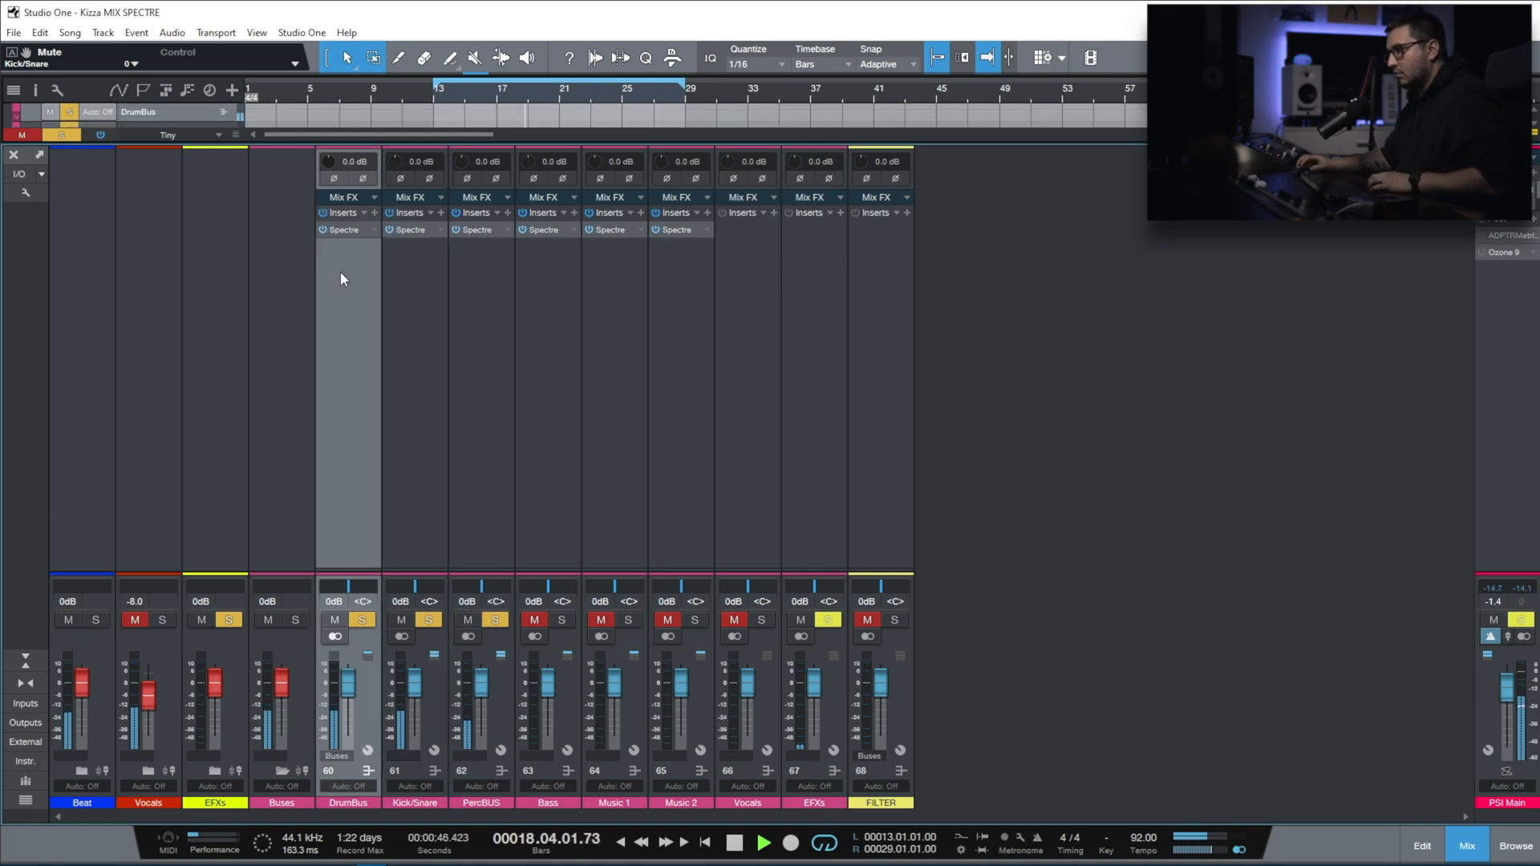
left_click(345, 230)
left_click_drag(888, 108, 660, 178)
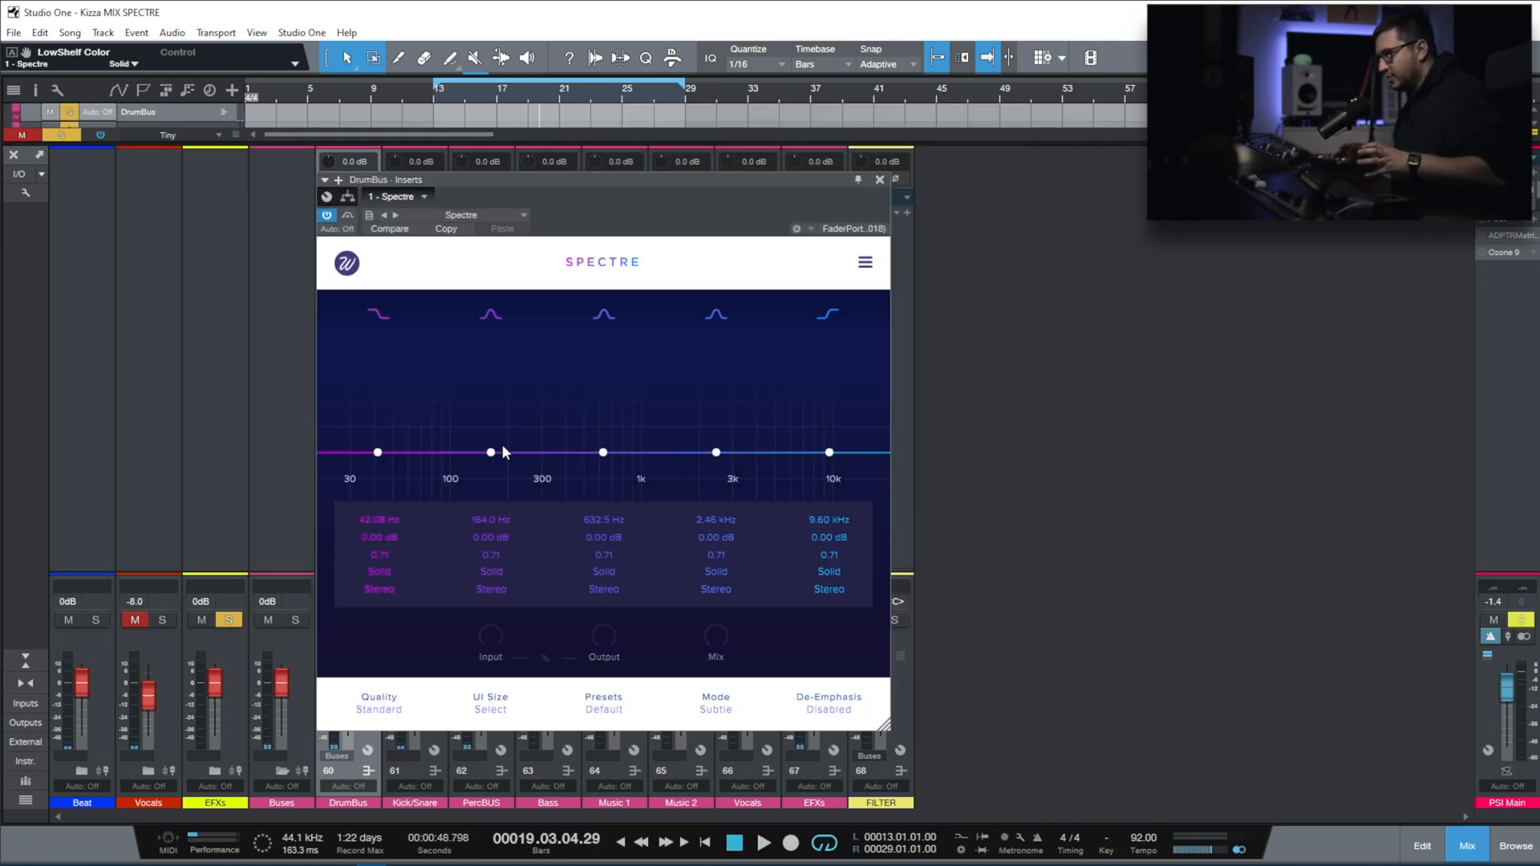
left_click_drag(501, 450, 435, 445)
left_click_drag(828, 454, 820, 442)
left_click_drag(377, 452, 468, 439)
left_click(437, 446)
double_click(436, 446)
Play the drums and boost the high shelf about 2.7 dB at 3.65 kHz and the low shelf about 2.8 dB at 118 Hz.
left_click_drag(820, 442, 726, 443)
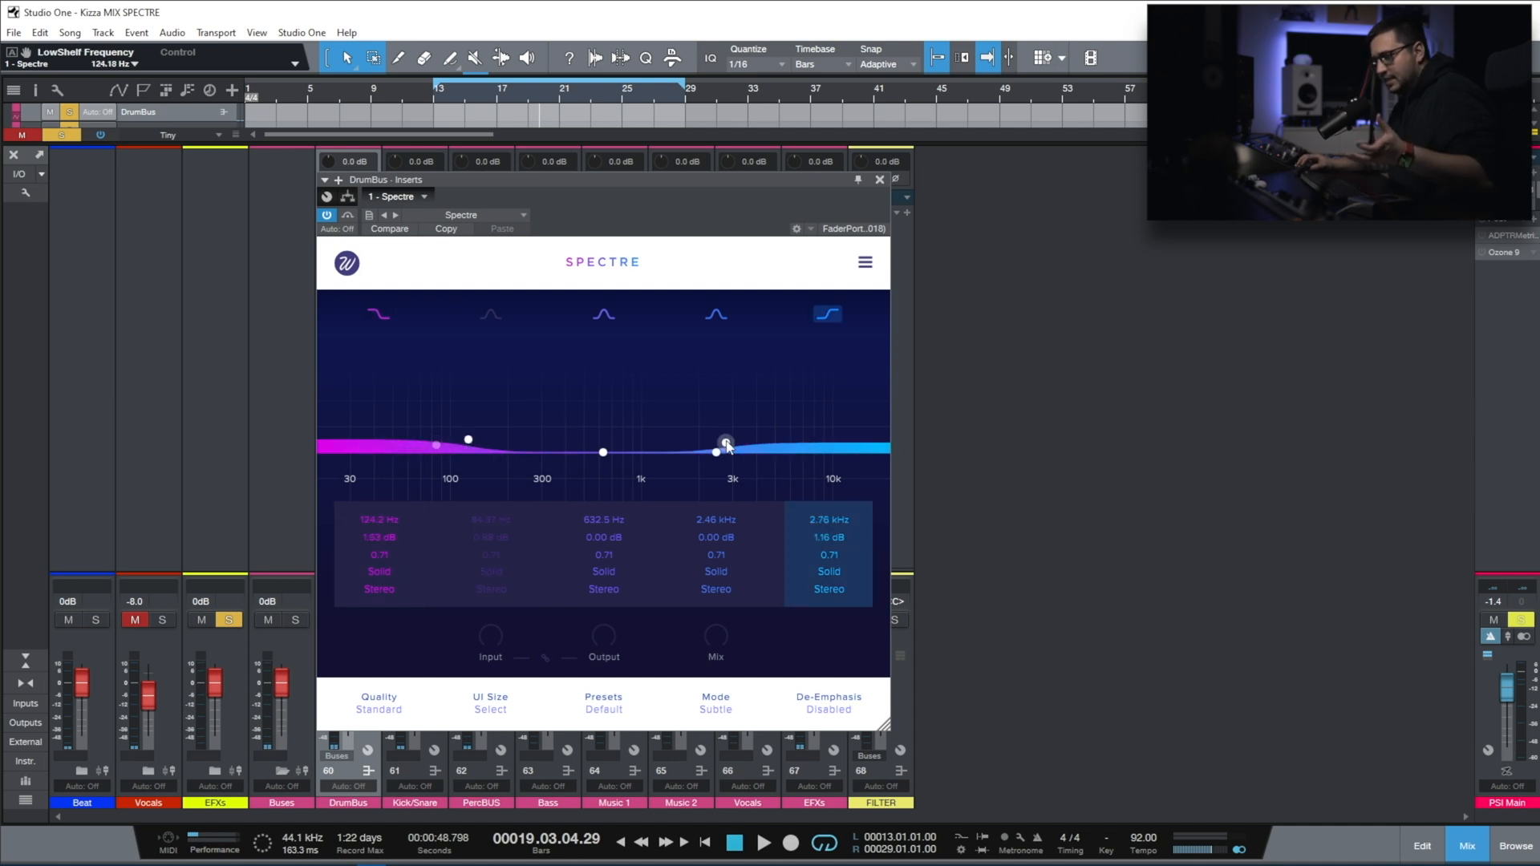
left_click_drag(726, 446, 726, 443)
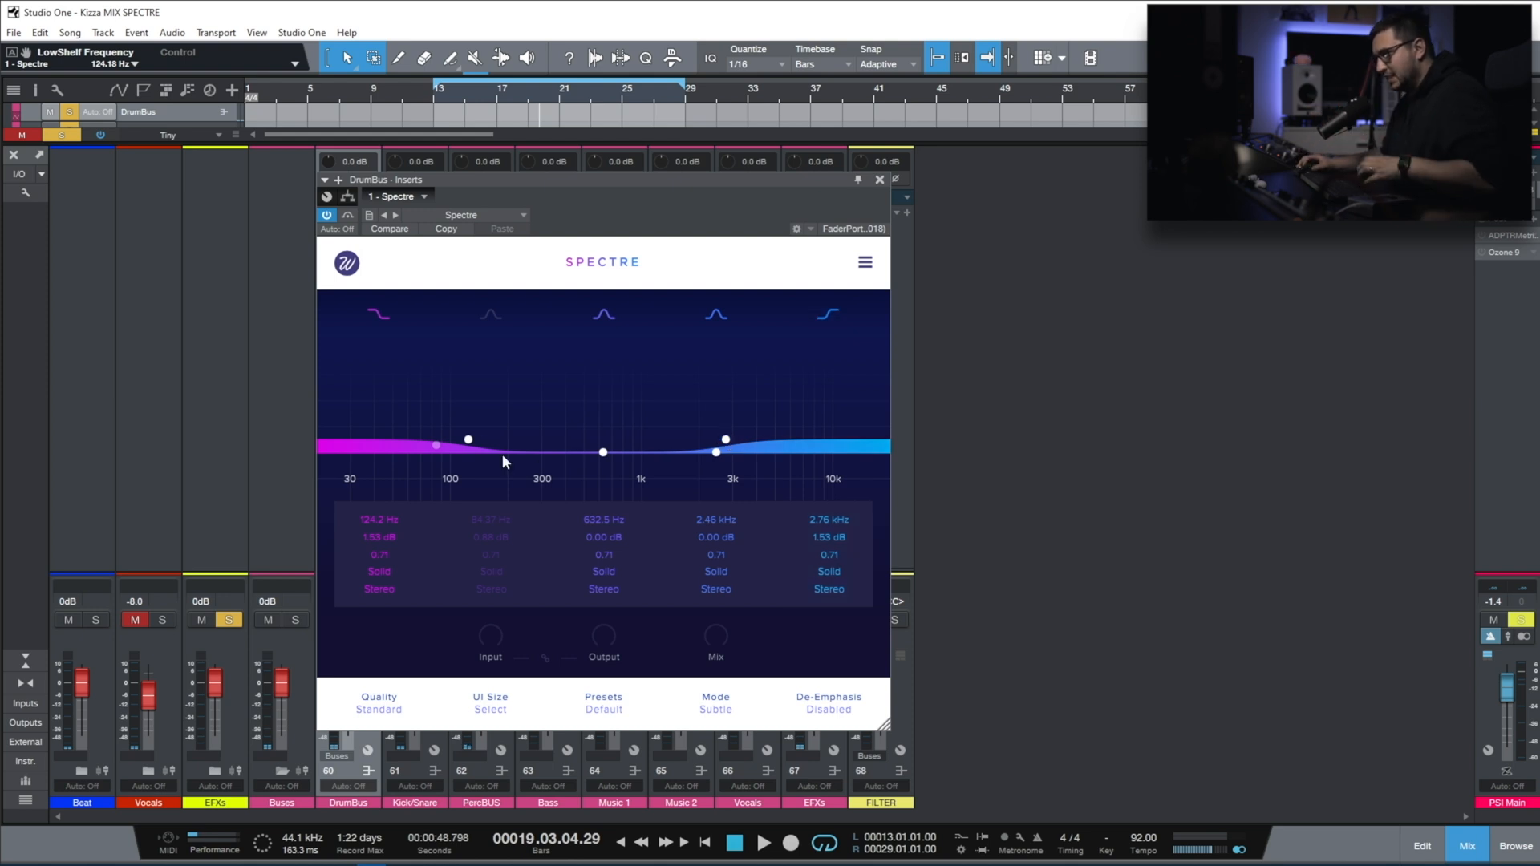
left_click_drag(474, 445, 474, 435)
key("space")
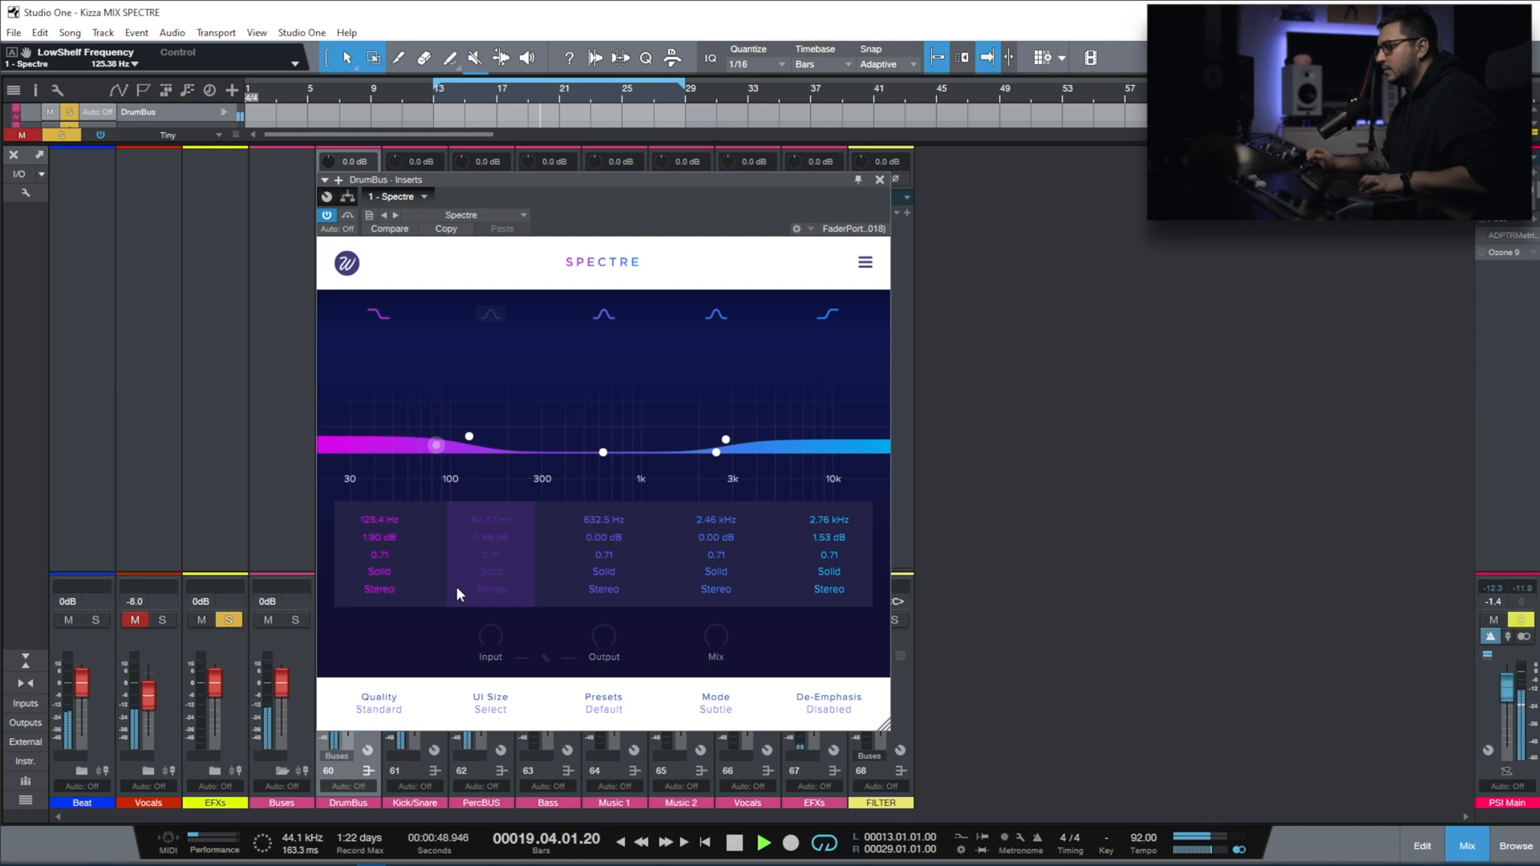
left_click_drag(471, 437, 466, 432)
left_click_drag(726, 440, 749, 429)
left_click(465, 430)
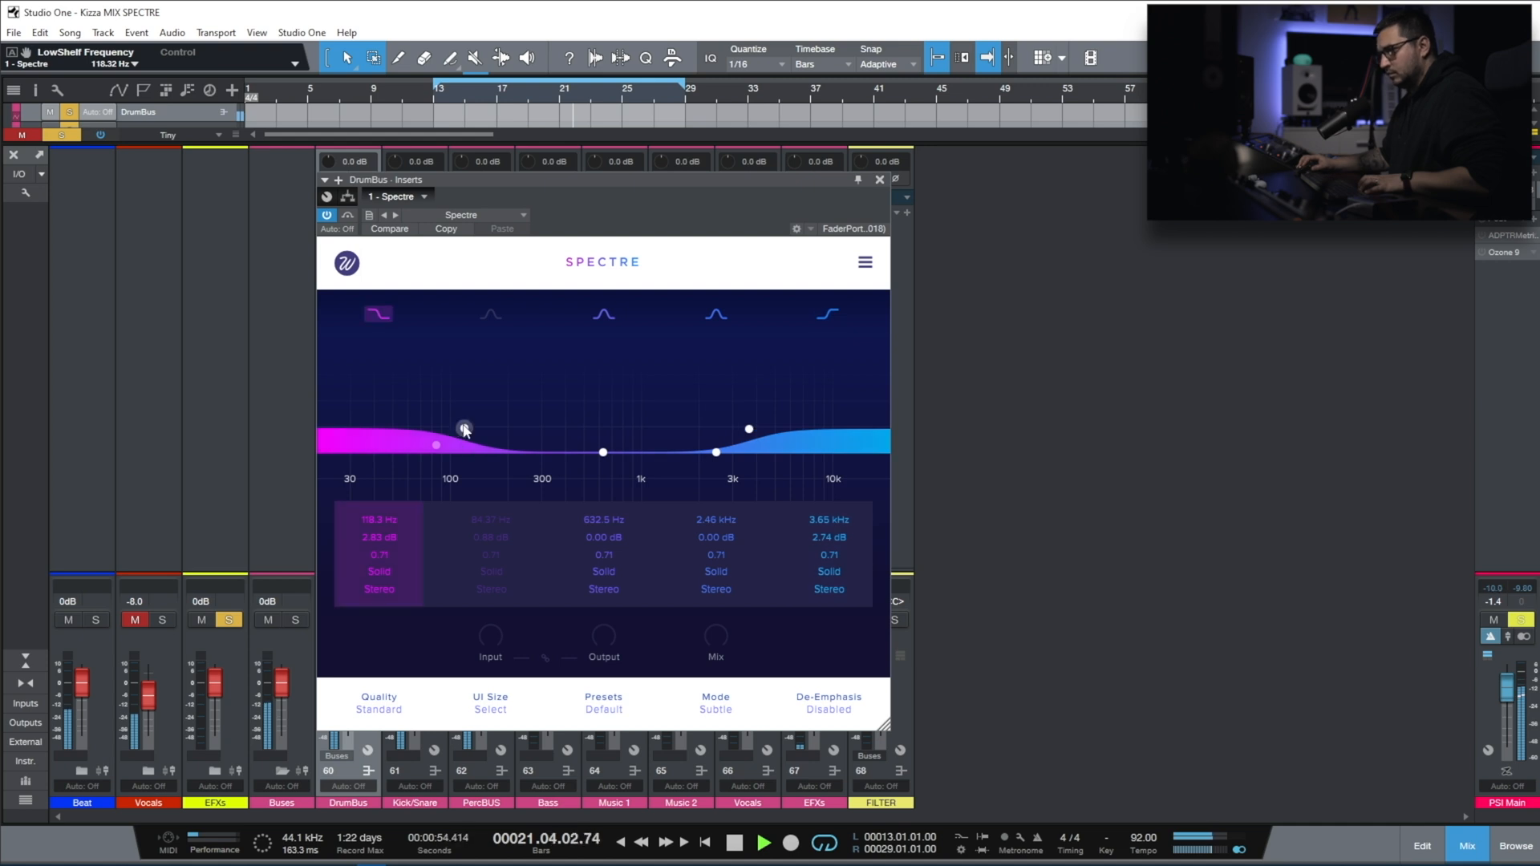
Set the low shelf's color to Tape and its processing to Mid.
left_click(384, 573)
left_click(420, 619)
left_click(380, 570)
left_click(410, 669)
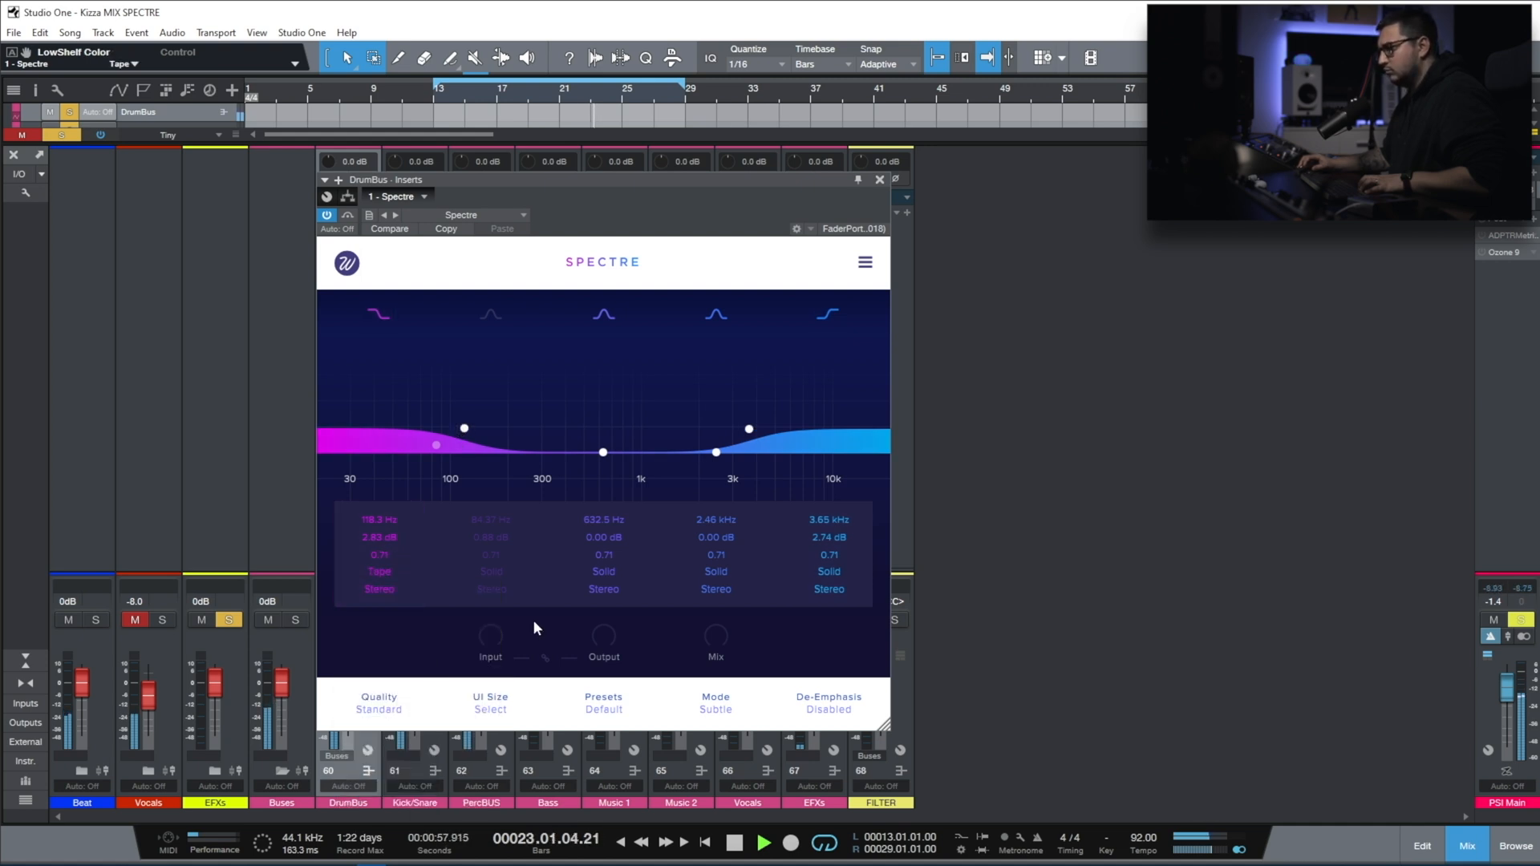
left_click(387, 591)
left_click(389, 680)
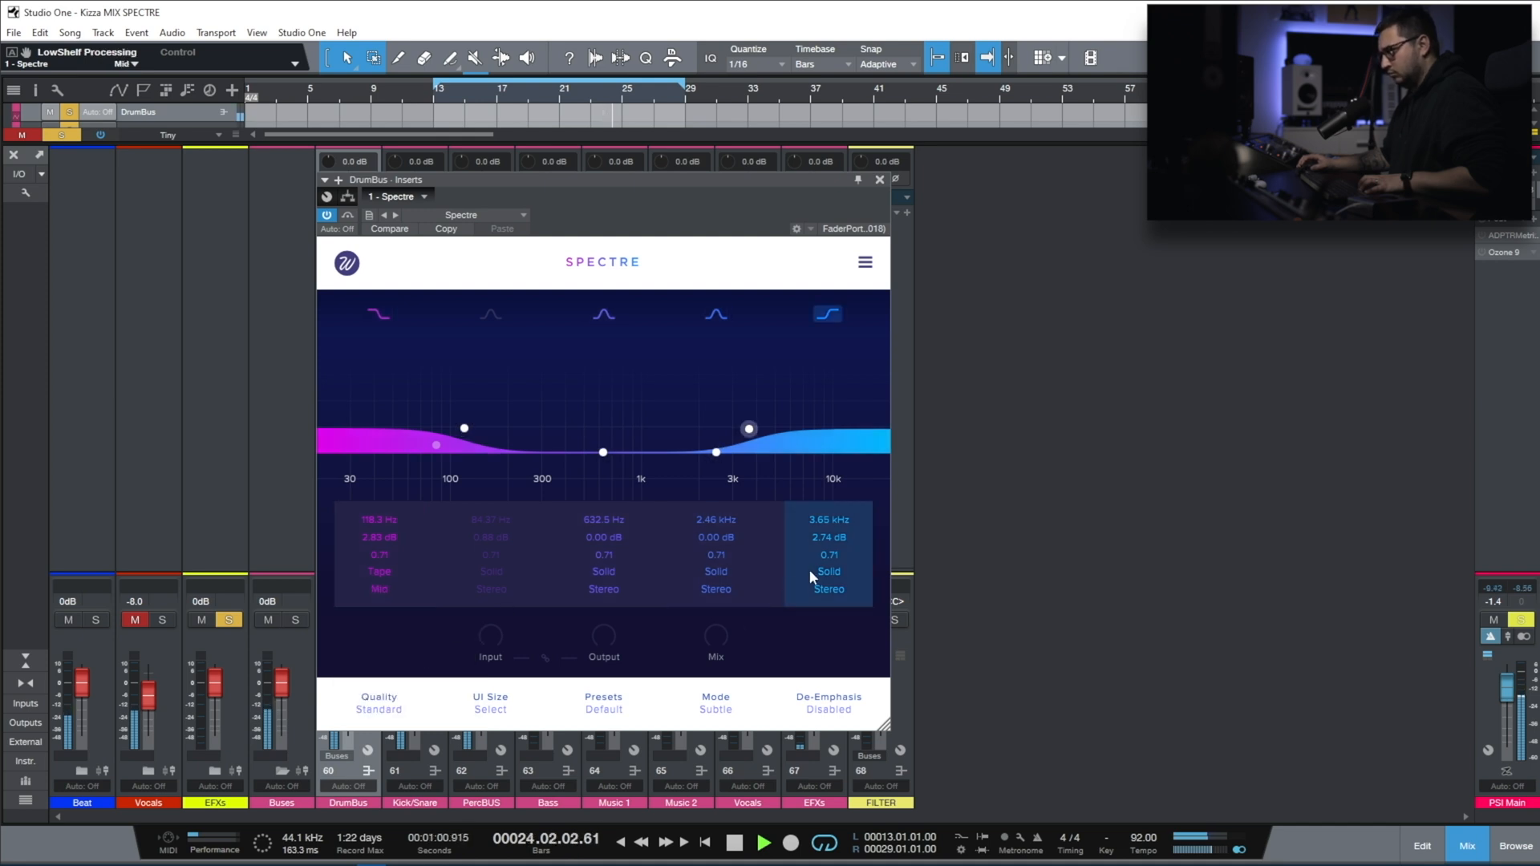
Fine-tune the high shelf to about 2.65 dB at 3.7 kHz and toggle bypass to compare.
left_click(842, 570)
left_click(836, 682)
left_click_drag(747, 428, 750, 433)
left_click(350, 216)
left_click(350, 216)
Lower the DrumBus Spectre's mix to about 11%, compare with bypass, and stop playback.
left_click_drag(714, 637, 700, 698)
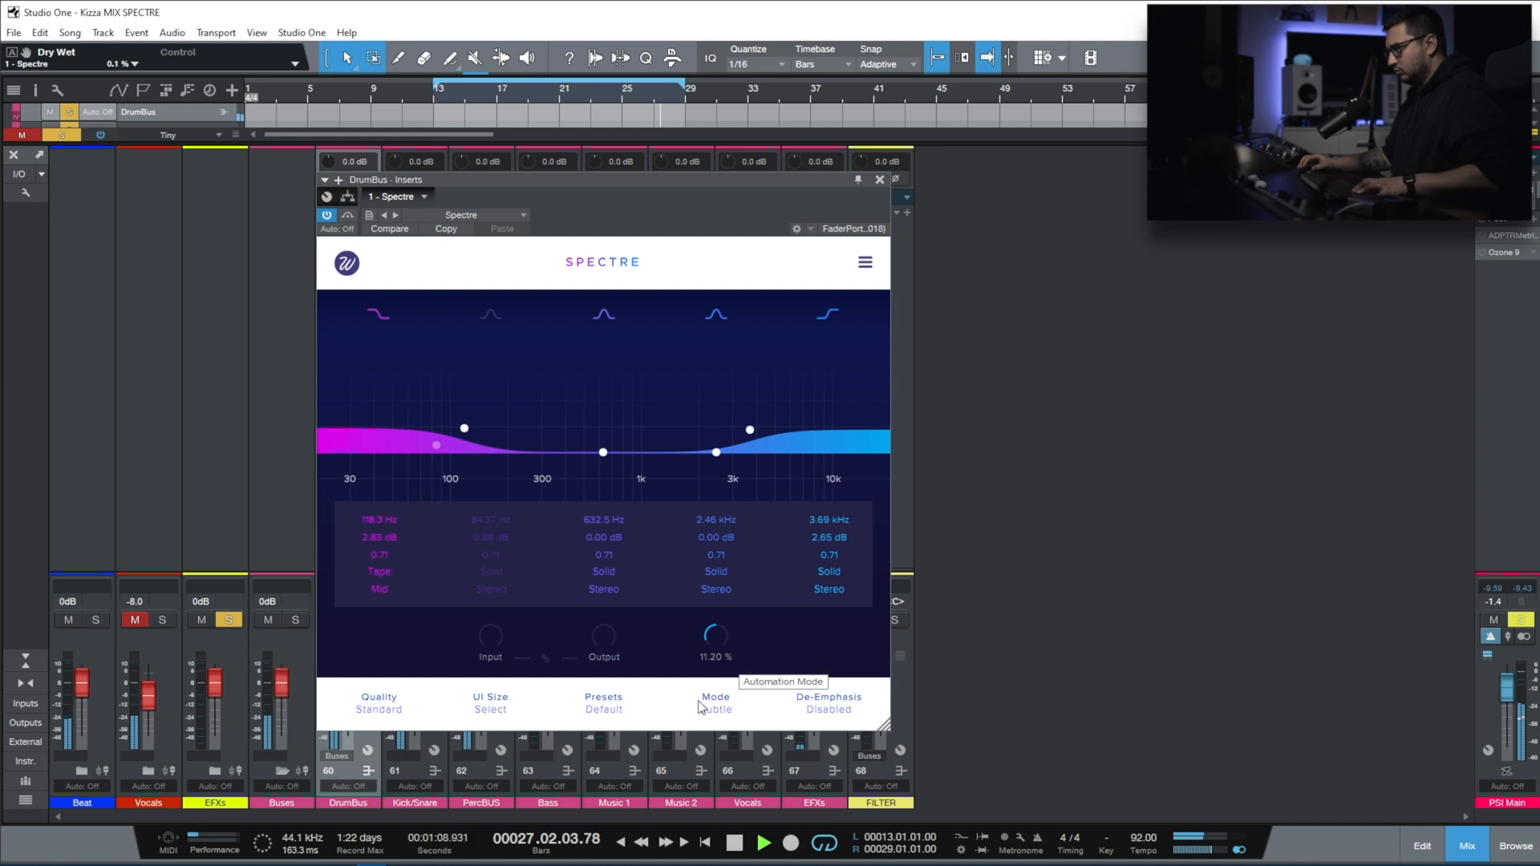
left_click(349, 216)
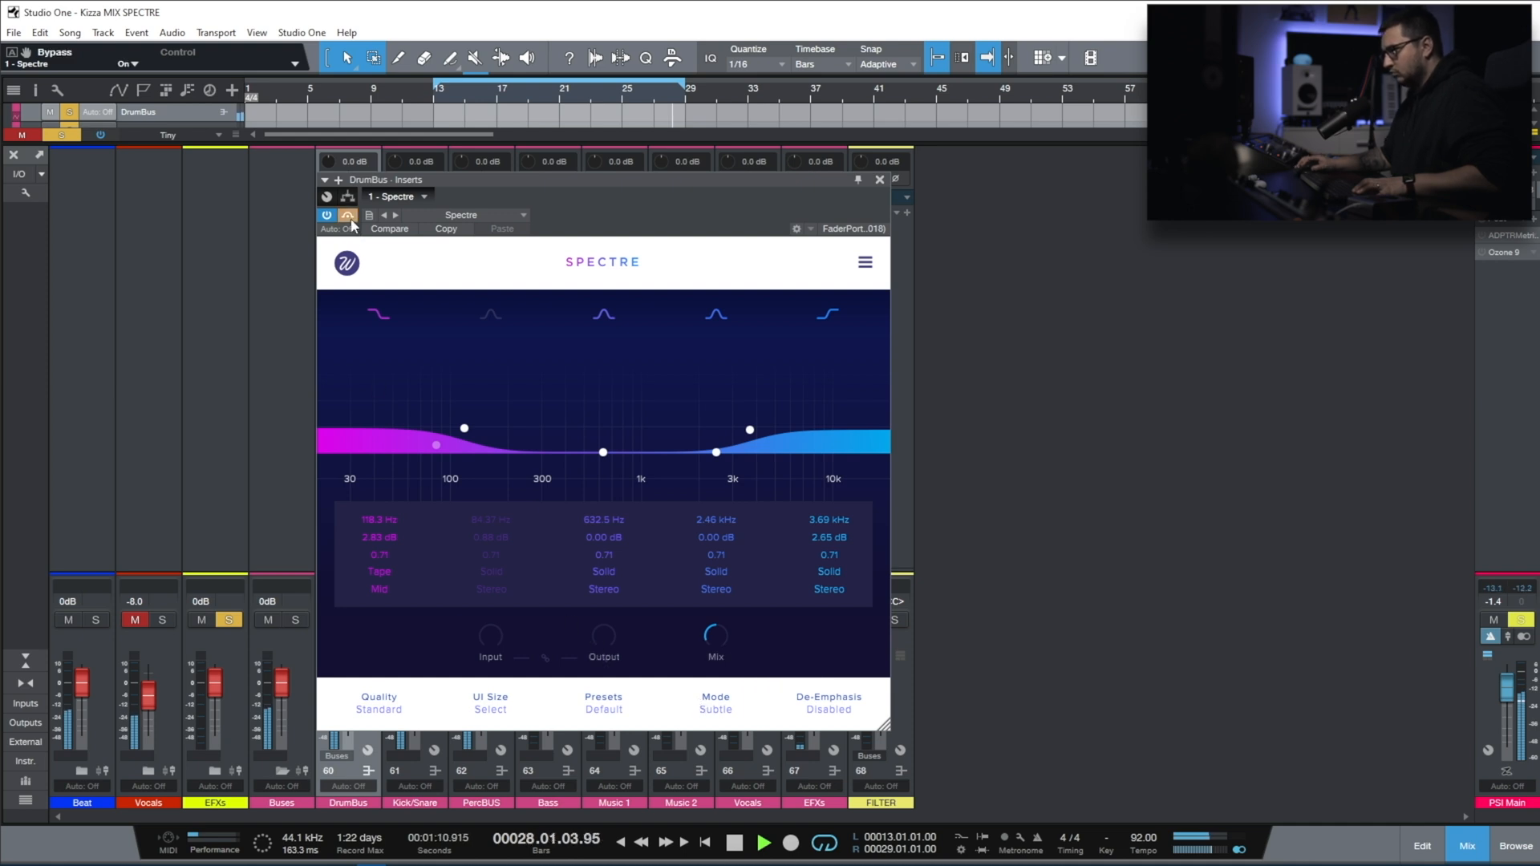
left_click(348, 216)
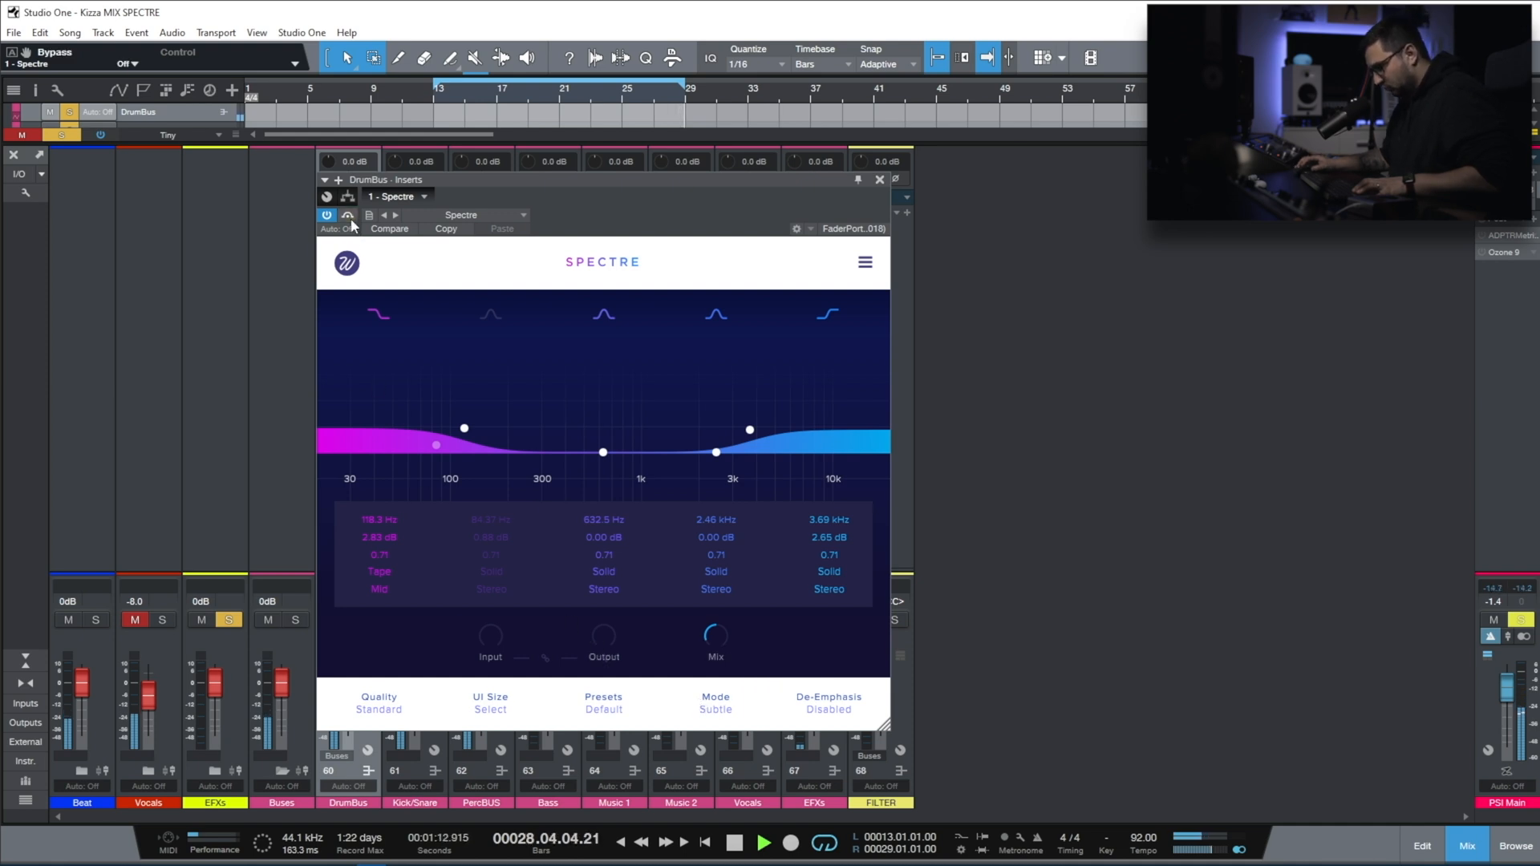
key("space")
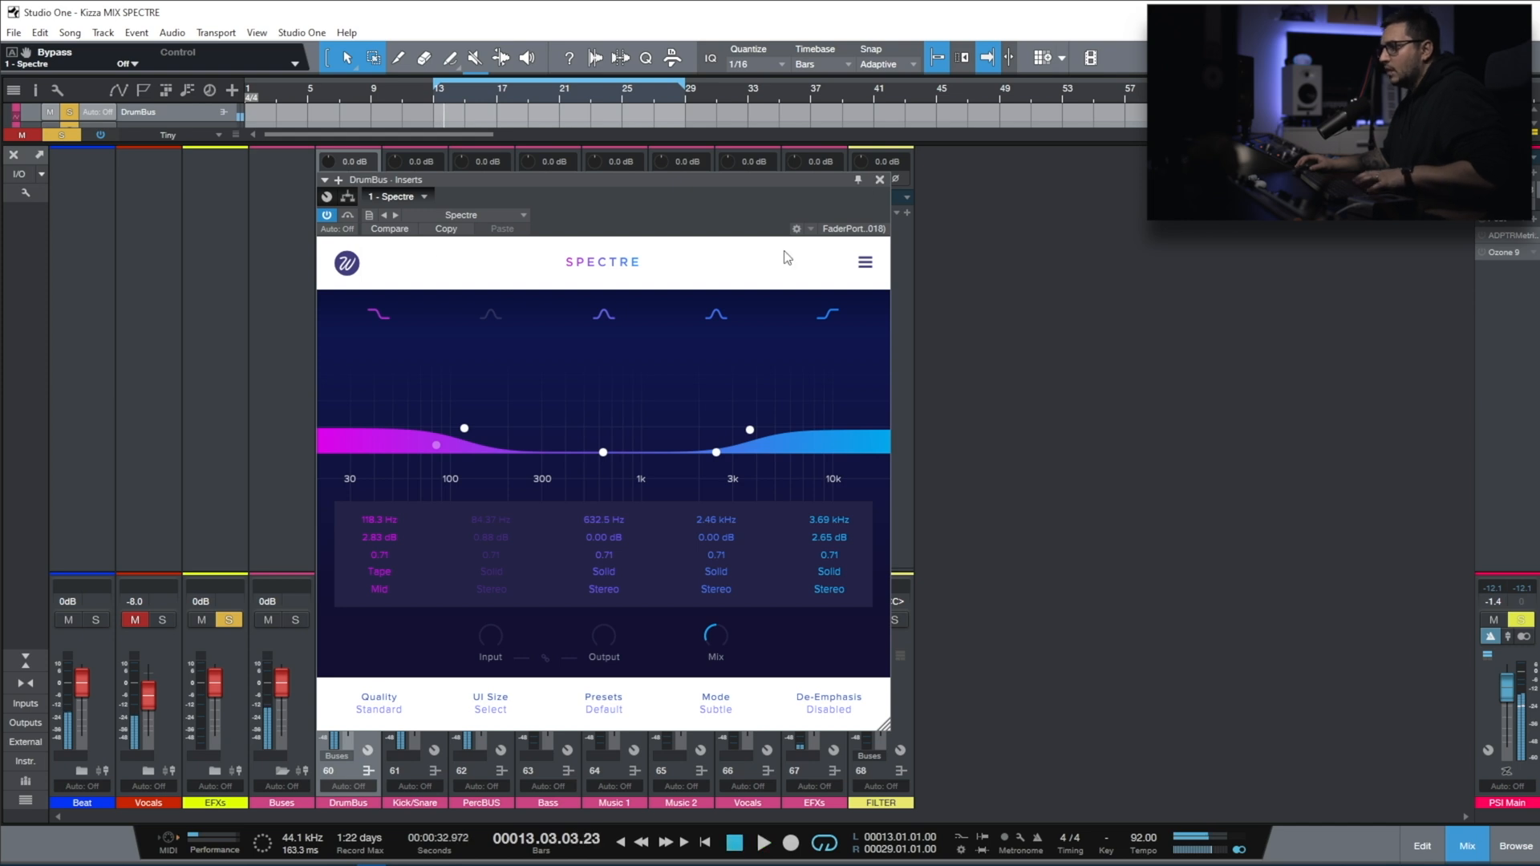
mouse_move(720, 634)
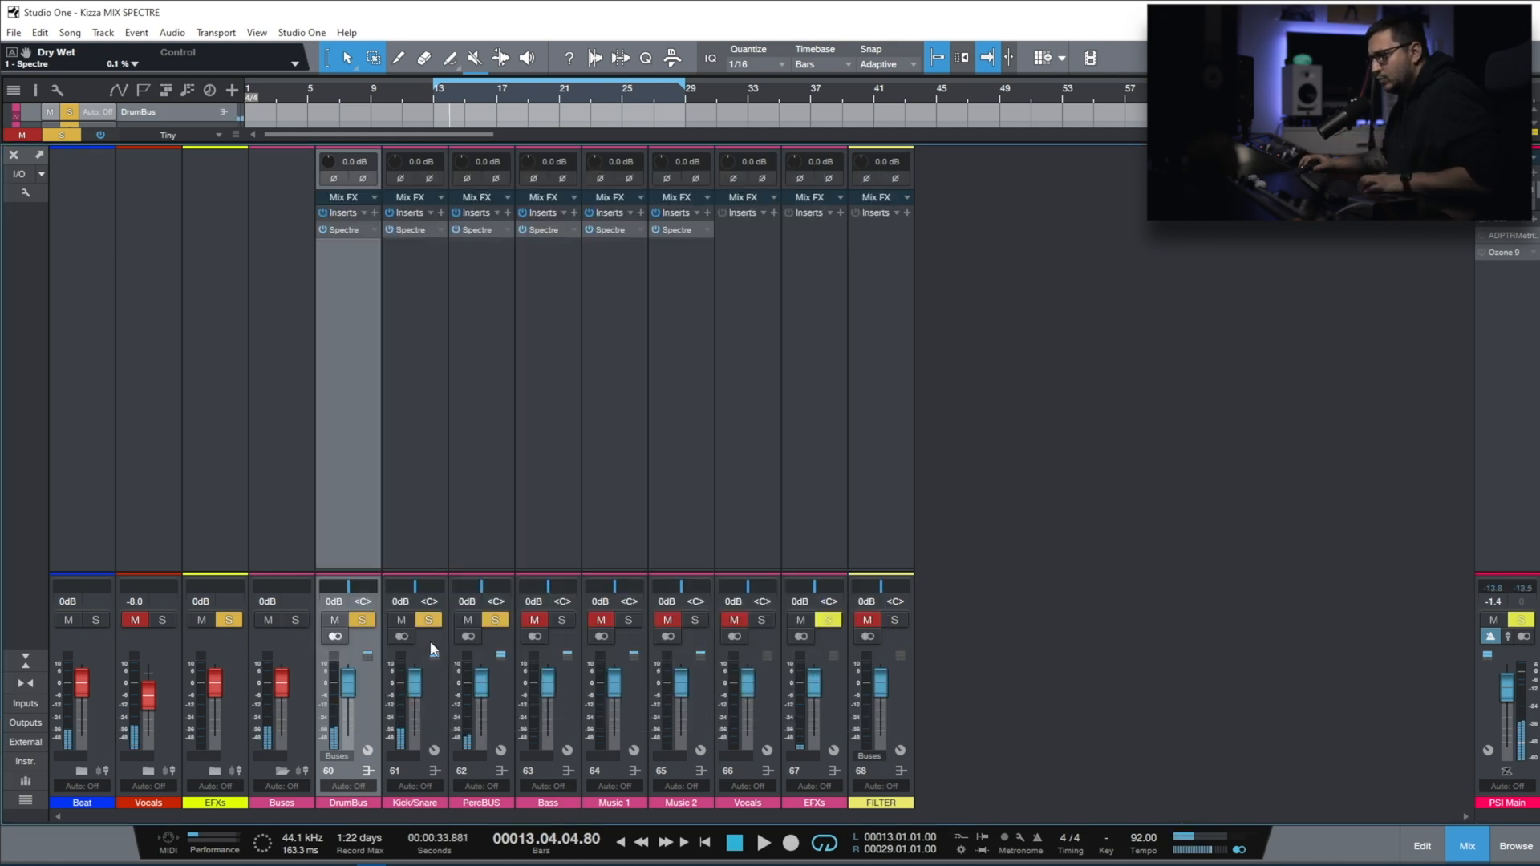
Solo the Bass bus in place of the DrumBus and drive its Spectre with a 12 dB Half Rectify first peak, raised input and -12 dB output.
left_click(366, 619)
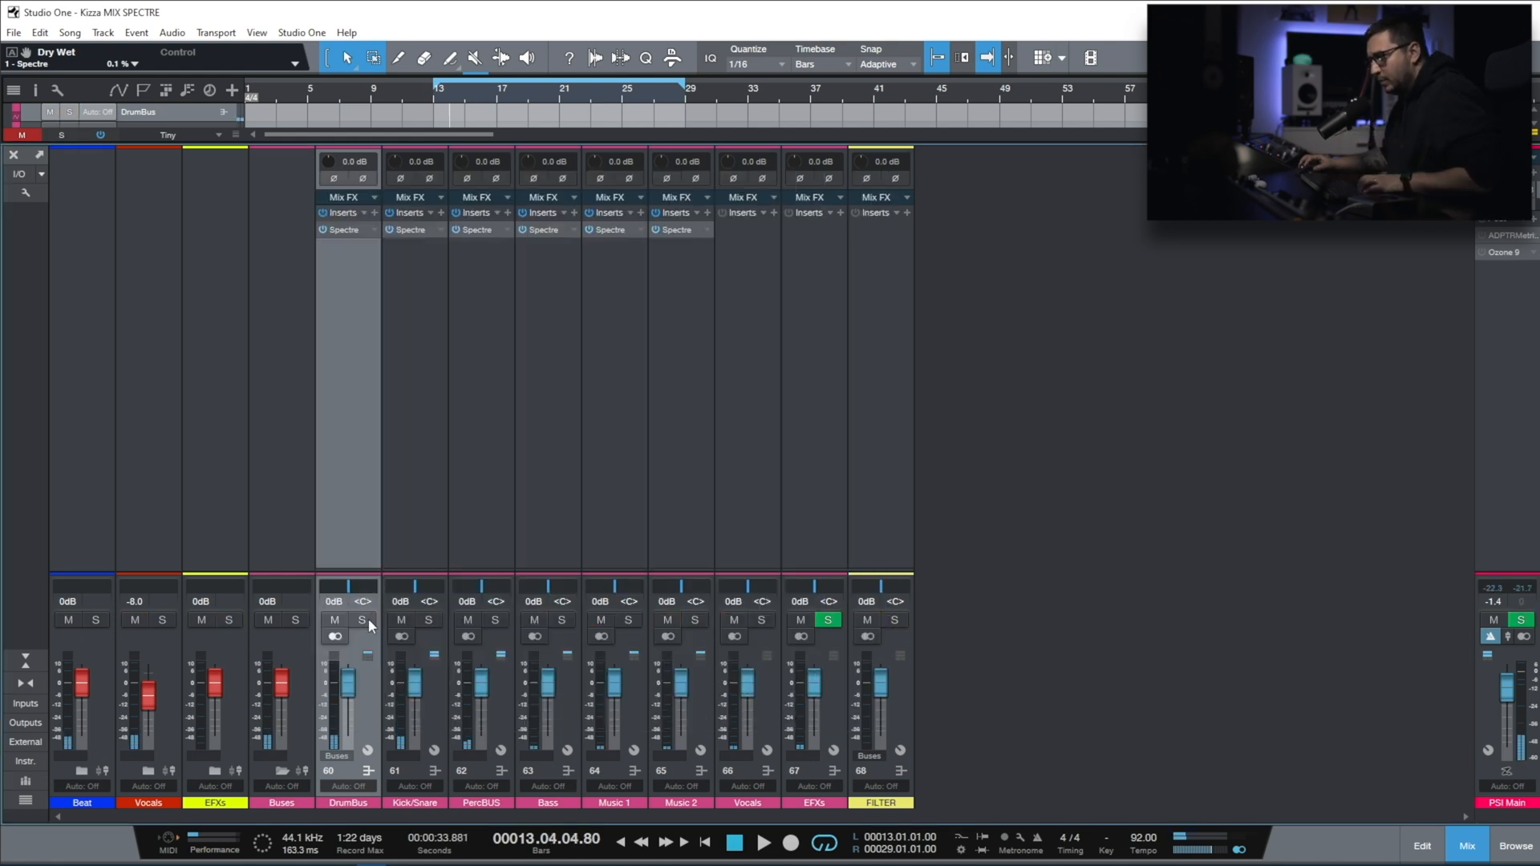
left_click(561, 621)
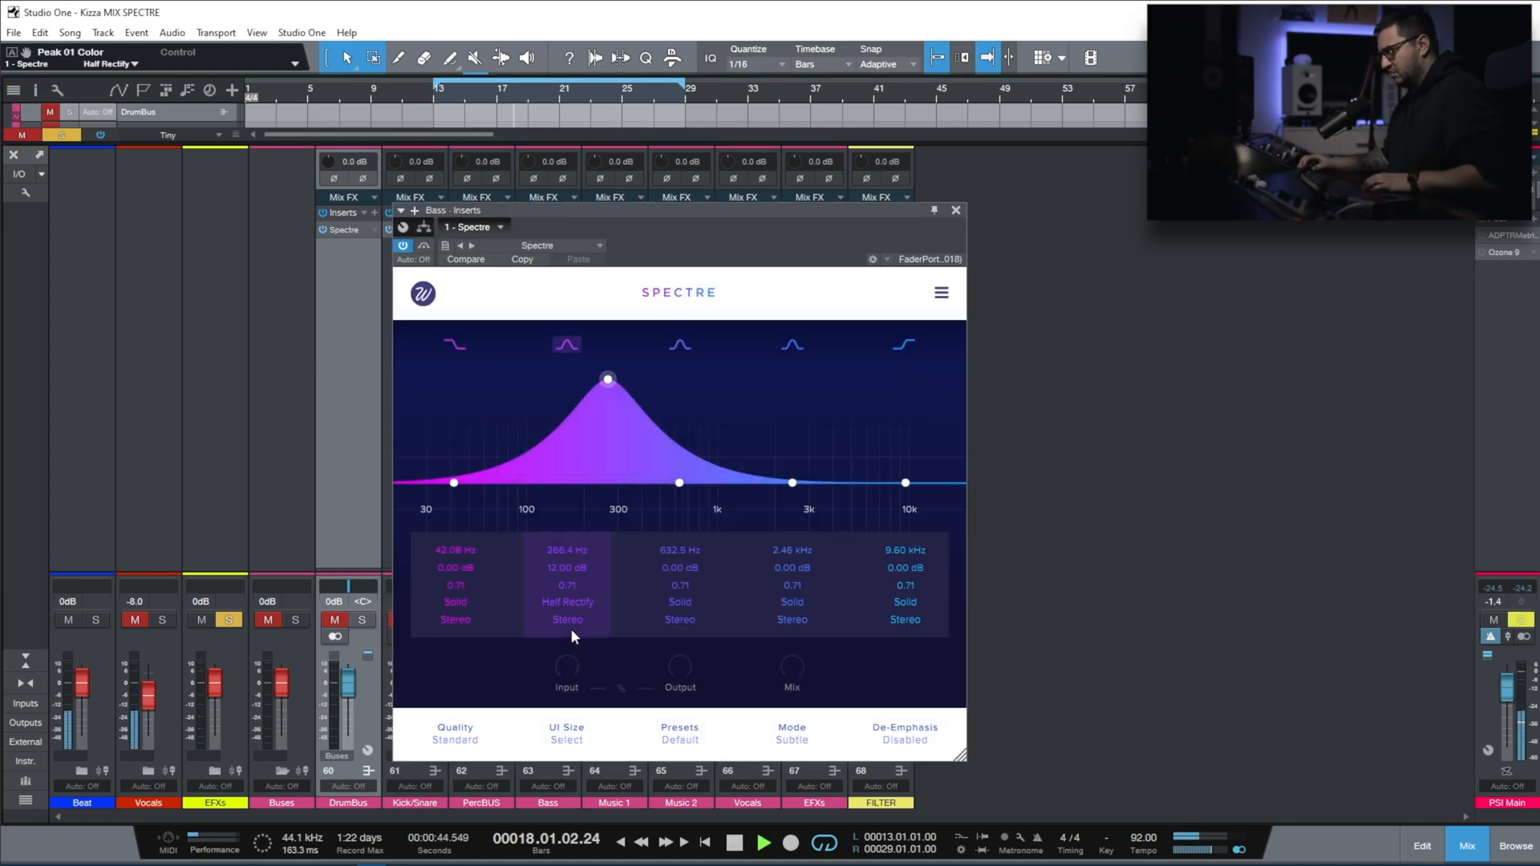
left_click_drag(571, 674, 576, 637)
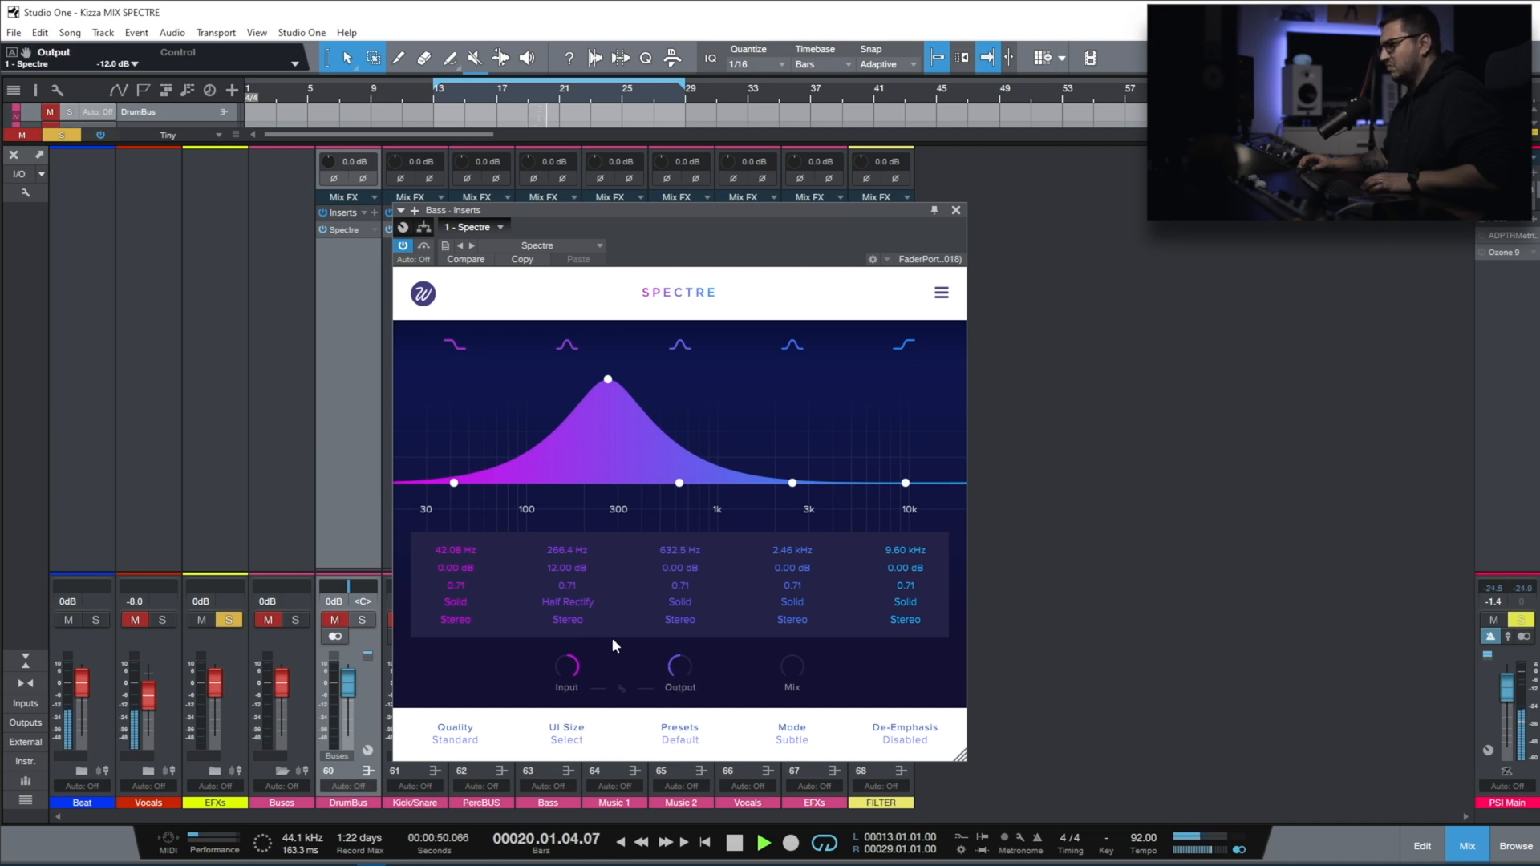
Move the Bass Spectre's first peak to about 230 Hz and set its processing to Mid.
mouse_move(608, 378)
left_mouse_down()
mouse_move(647, 382)
mouse_move(595, 377)
left_mouse_up()
left_click(580, 614)
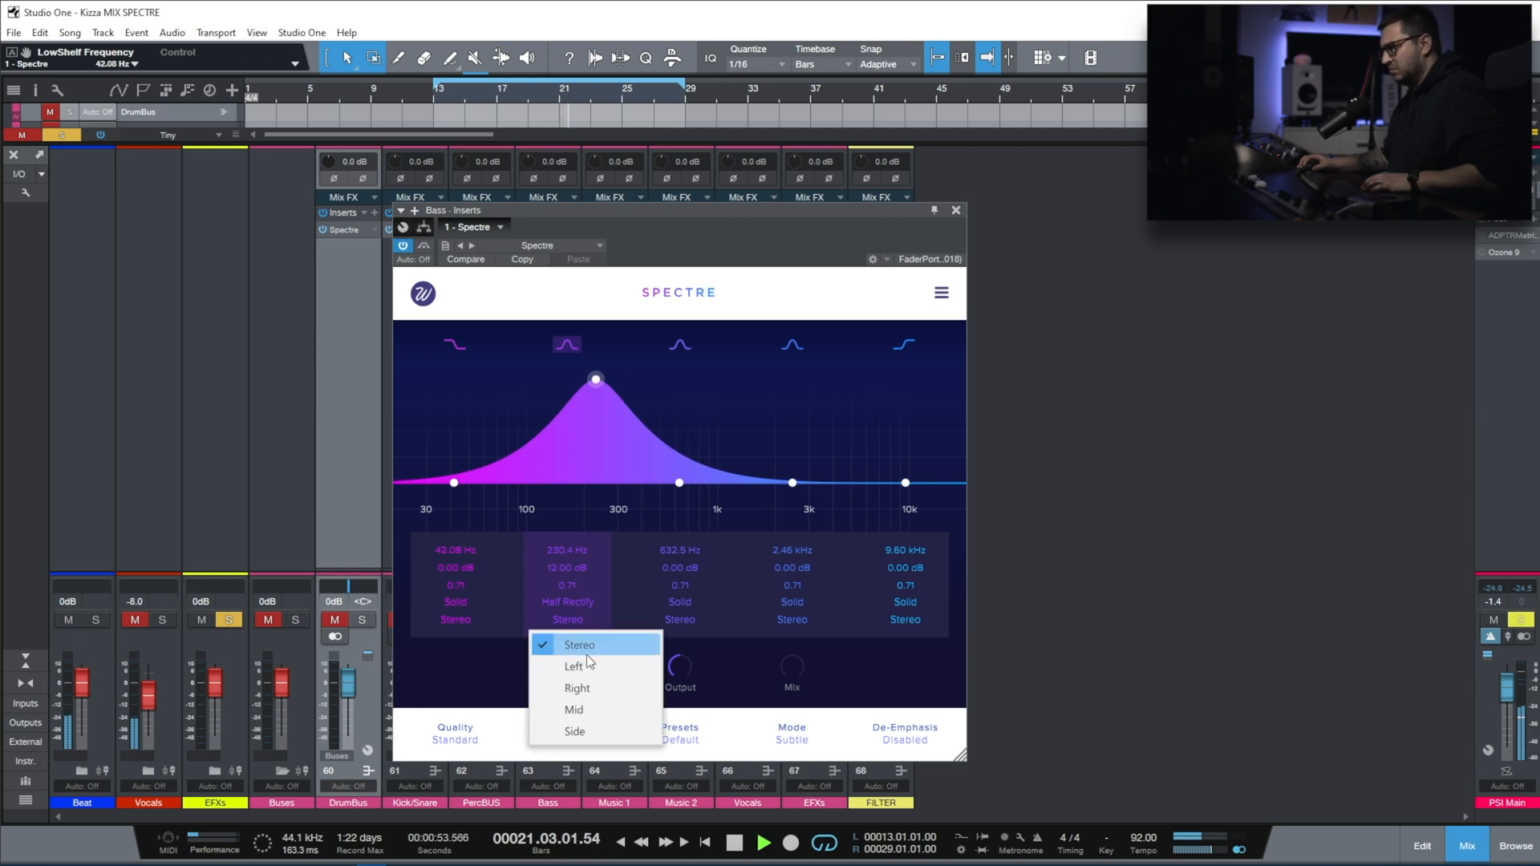
left_click(585, 708)
Boost the upper-mid peak about 9.4 dB at 4.9 kHz on the Bass, toggling bypass to compare.
left_click_drag(792, 482, 848, 403)
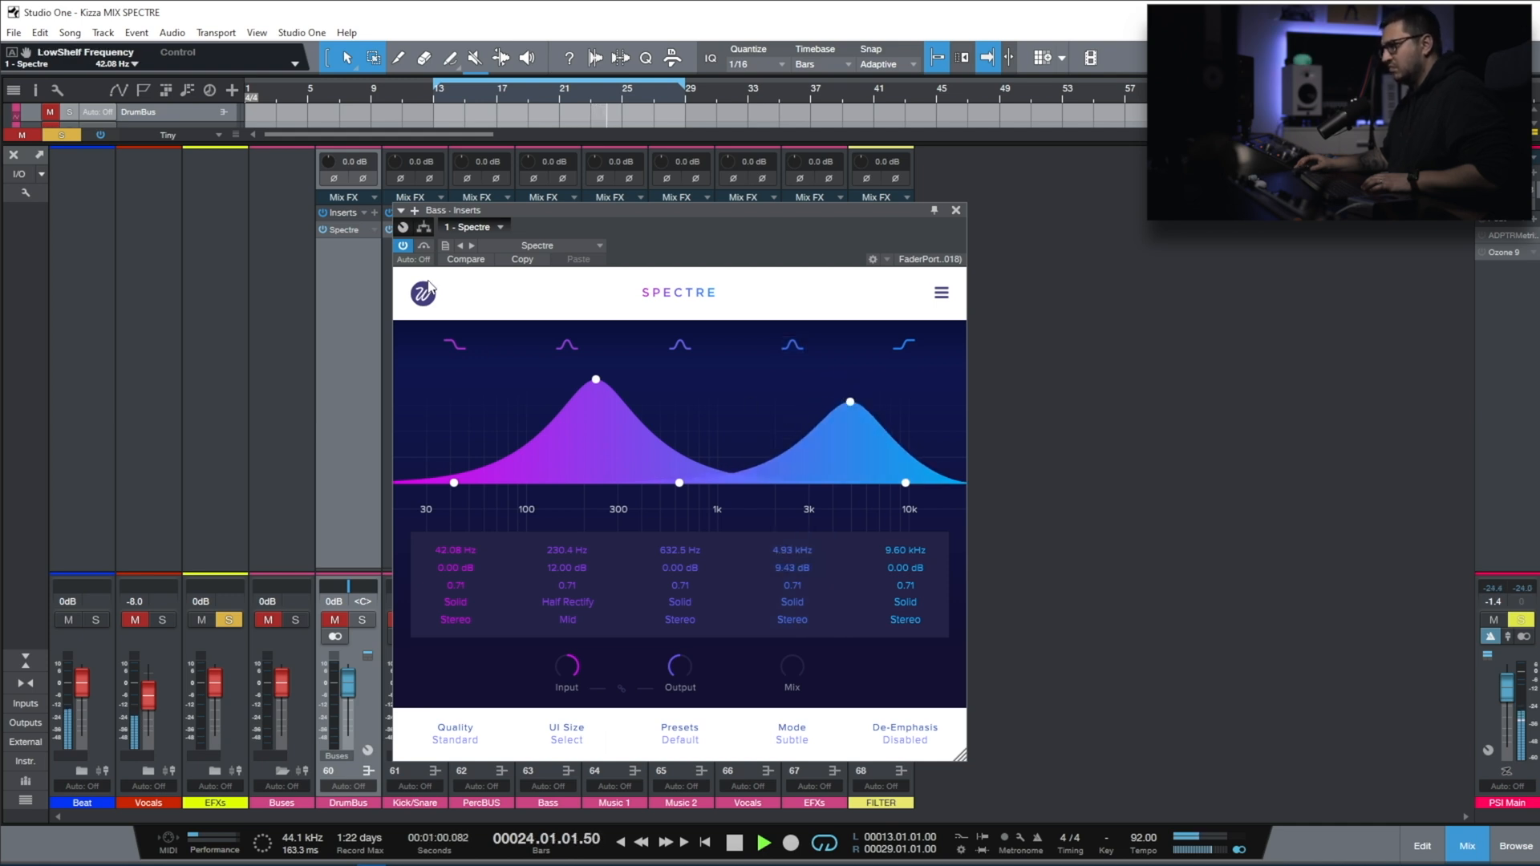
left_click(423, 250)
left_click(424, 248)
left_click_drag(850, 403, 850, 400)
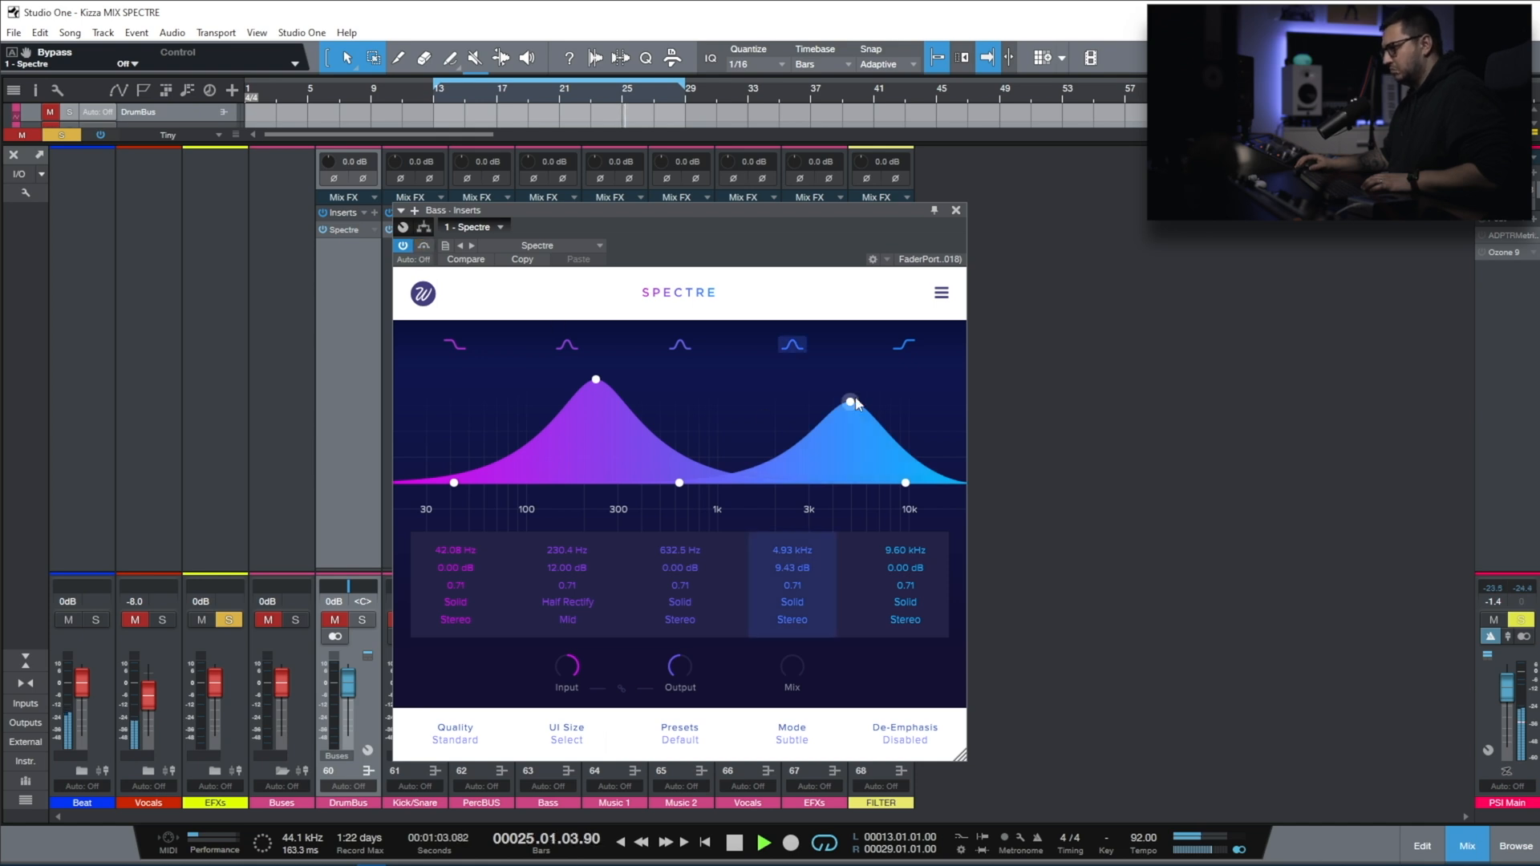
Try Rectify on the upper-mid peak, settle on Bit color at about 11.2 dB and 1.8 kHz, and compare with bypass.
left_click(800, 603)
left_click(823, 533)
left_click_drag(850, 398, 850, 332)
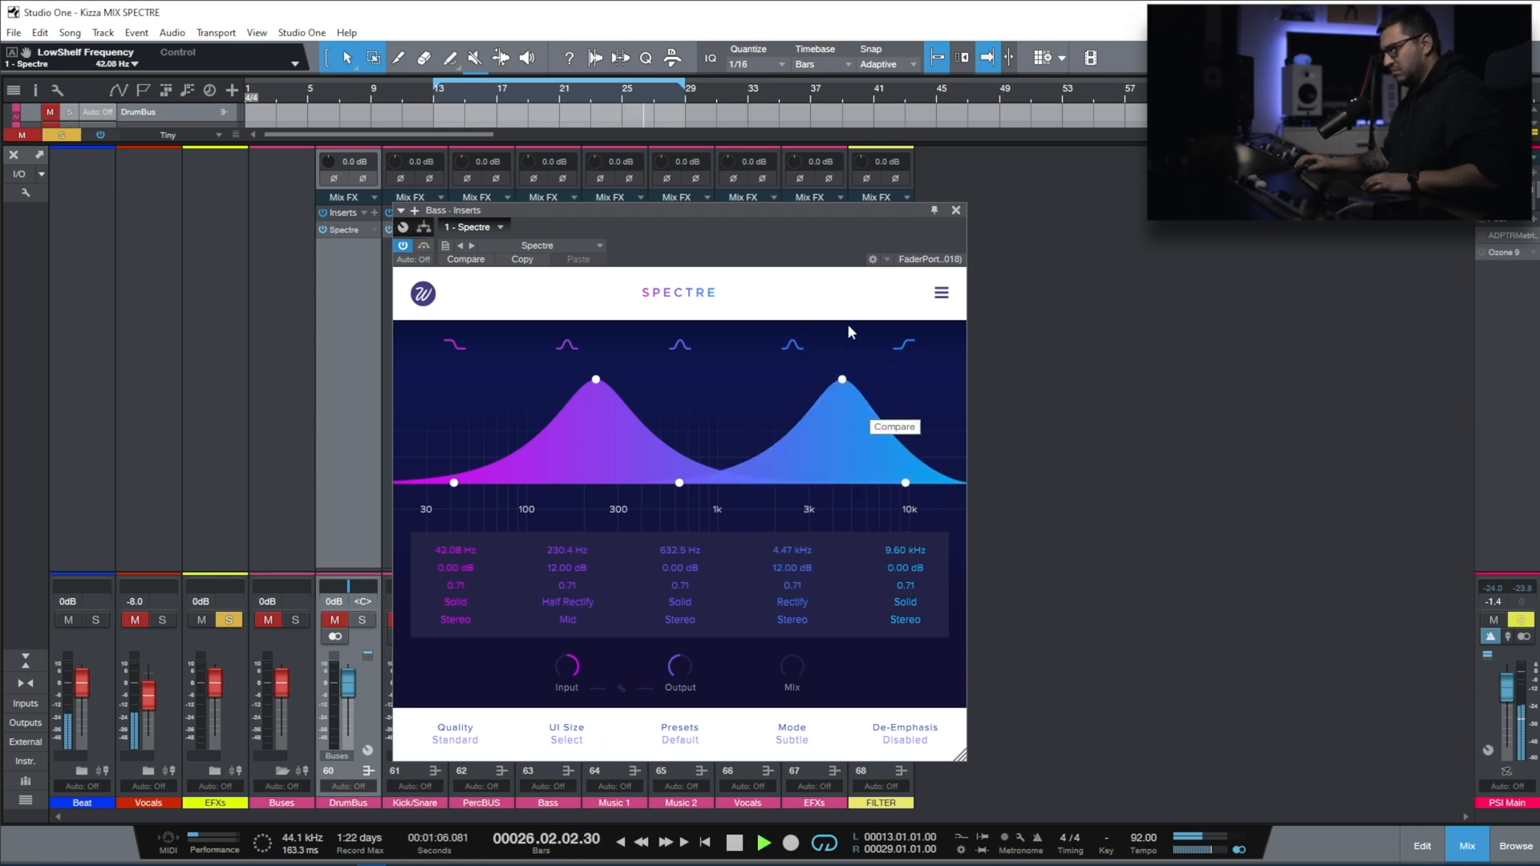
left_click(798, 600)
left_click(815, 503)
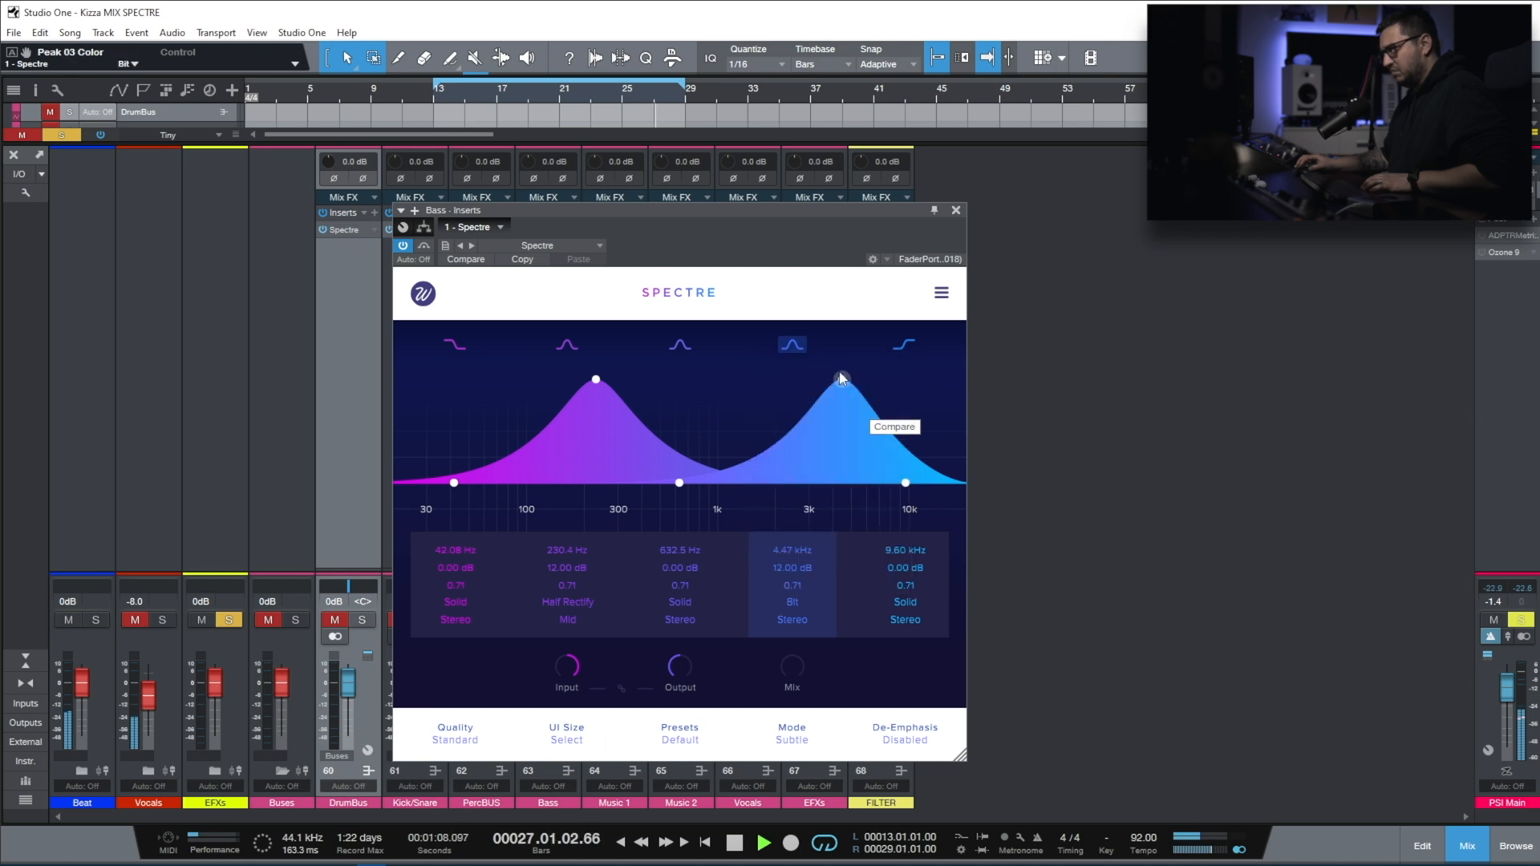
left_click_drag(840, 379, 765, 361)
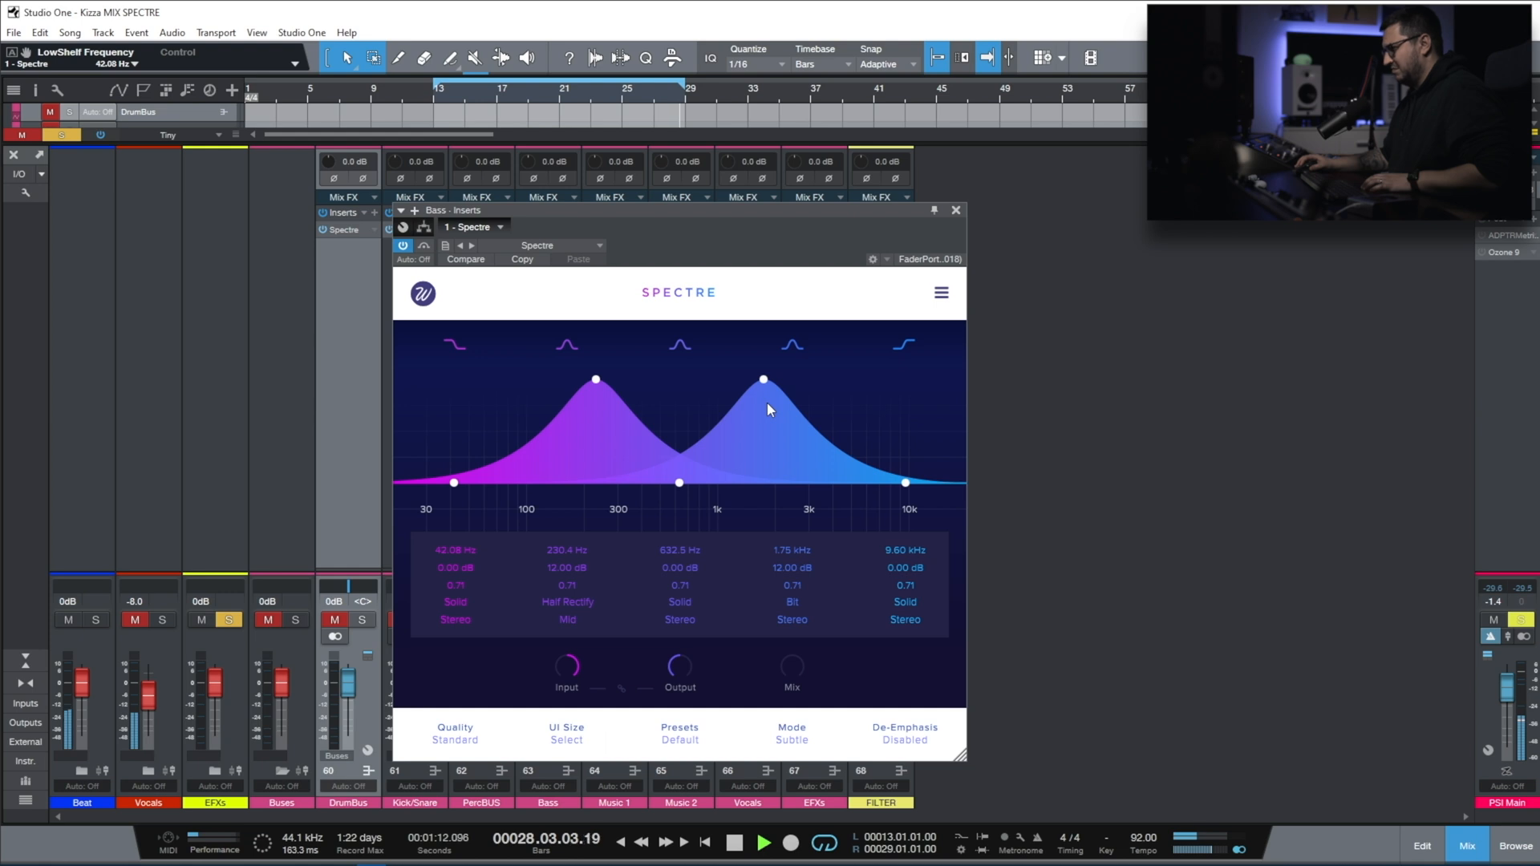
left_click_drag(764, 380, 766, 387)
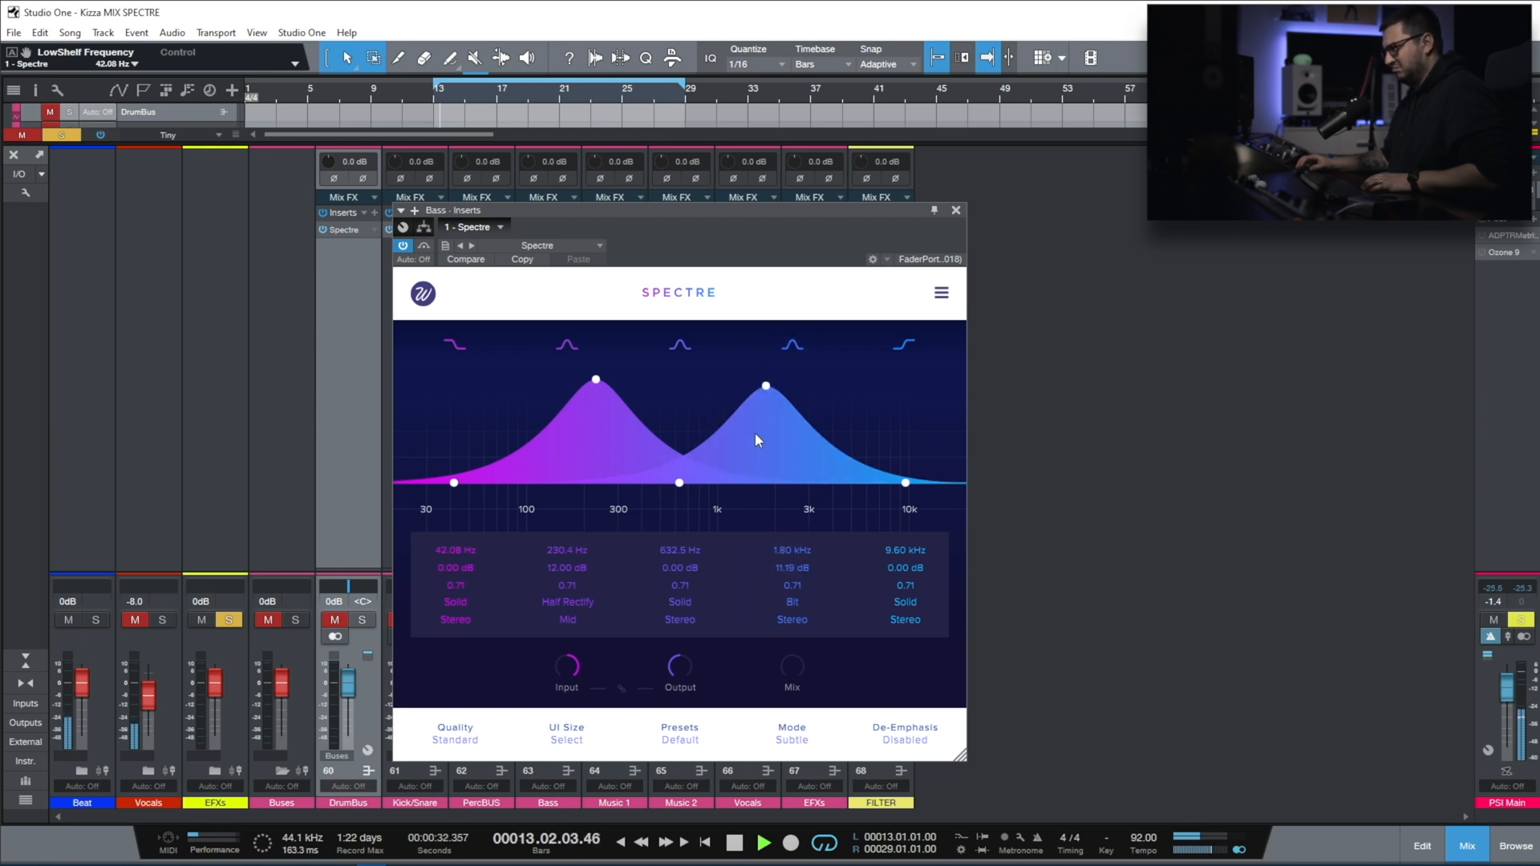
left_click(429, 247)
left_click(425, 247)
Boost the Bass low shelf to about 5.4 dB at 97 Hz, compare with bypass, and close the plugin window.
left_click_drag(454, 482, 526, 436)
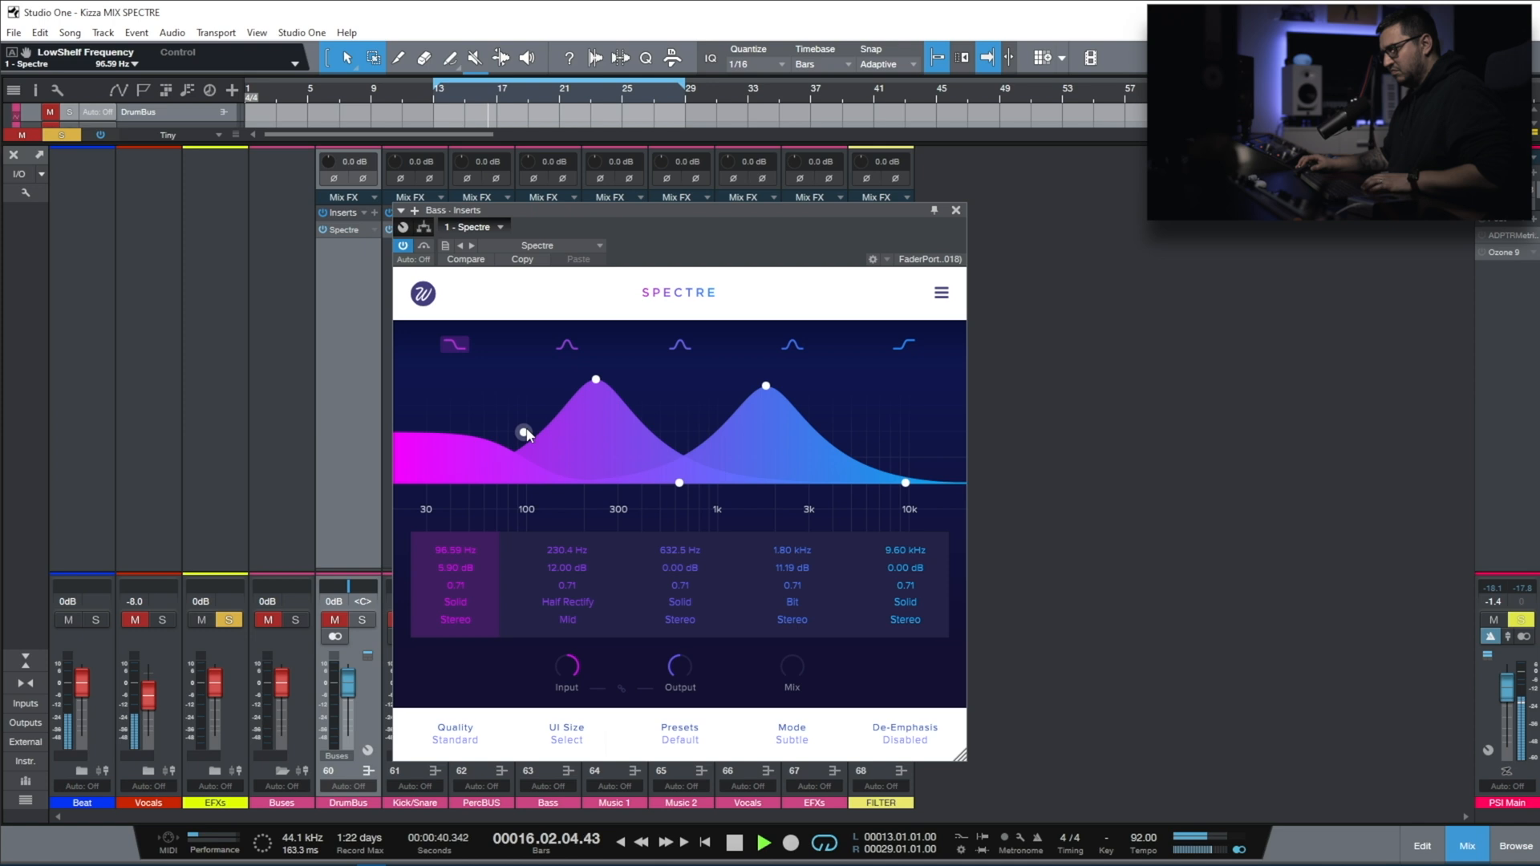
left_click_drag(465, 565, 464, 576)
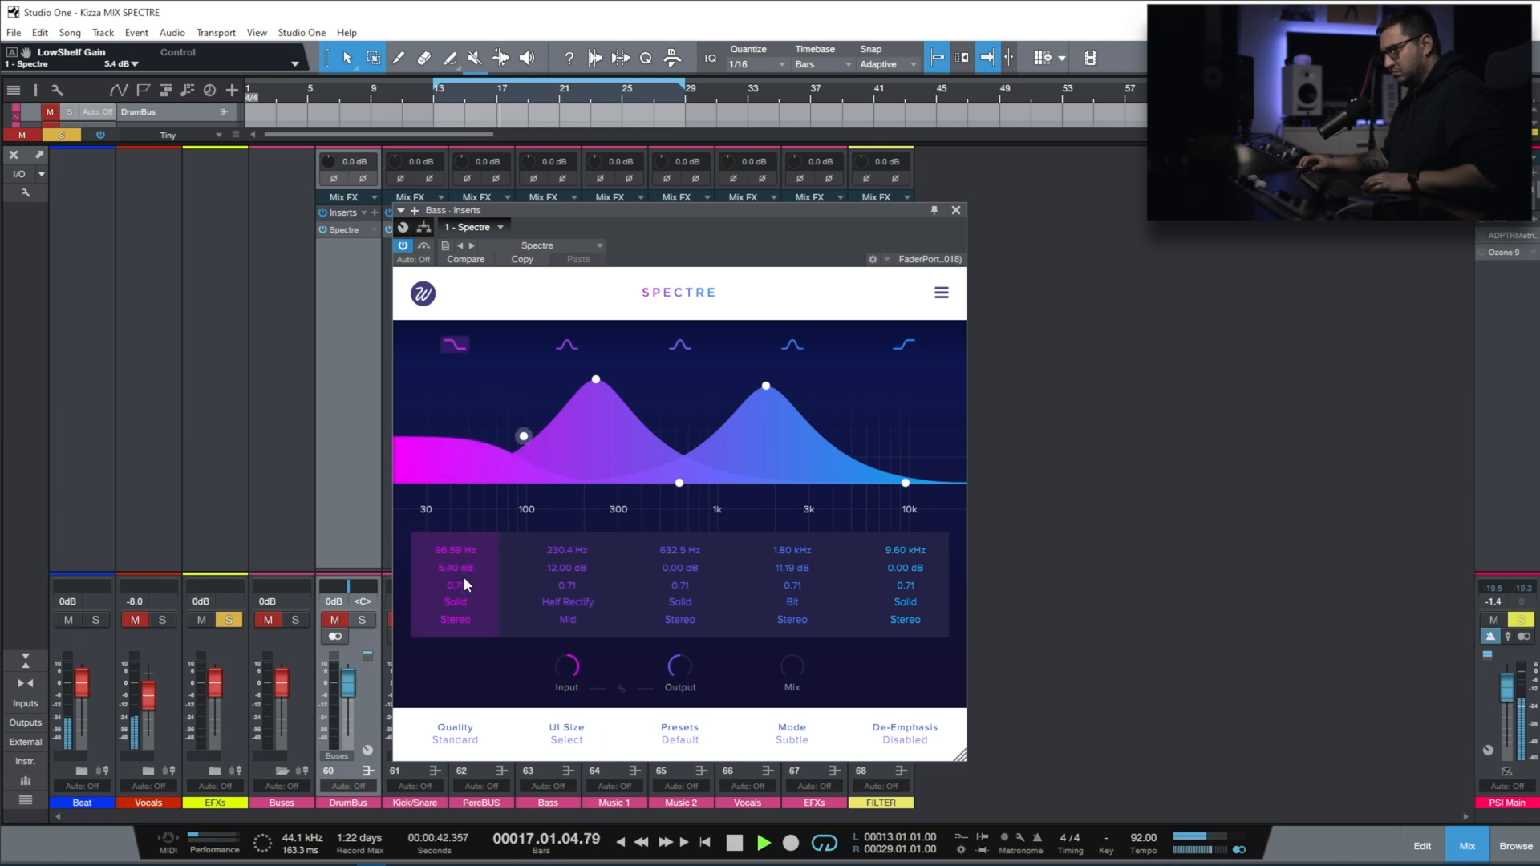
left_click(425, 246)
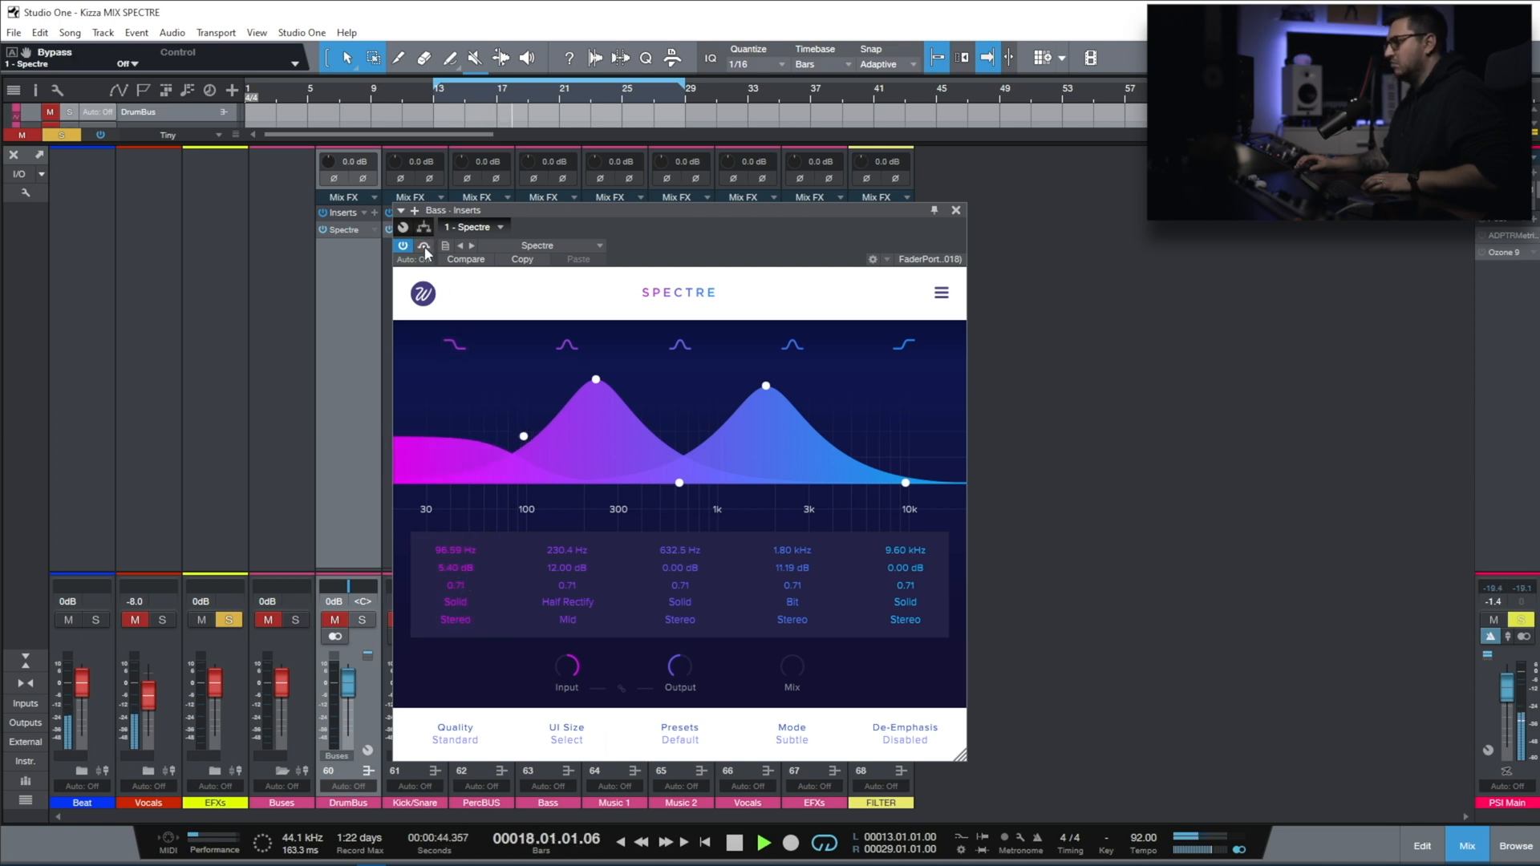
left_click(955, 210)
Solo the DrumBus alongside the Bass and ease the Bass Spectre's first peak to about 10.5 dB at 235 Hz.
left_click(363, 621)
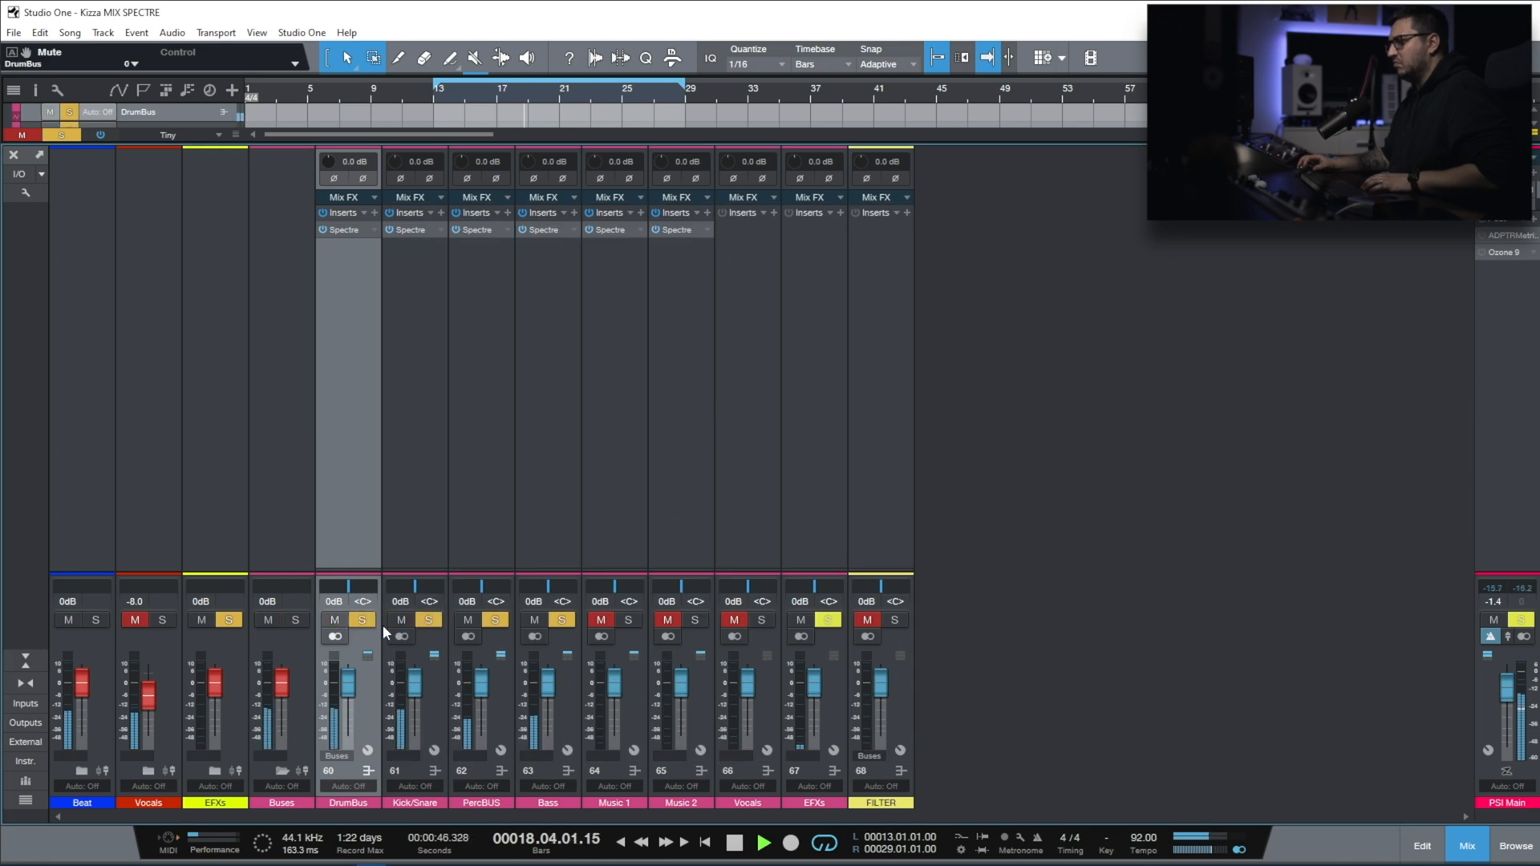
left_click(543, 231)
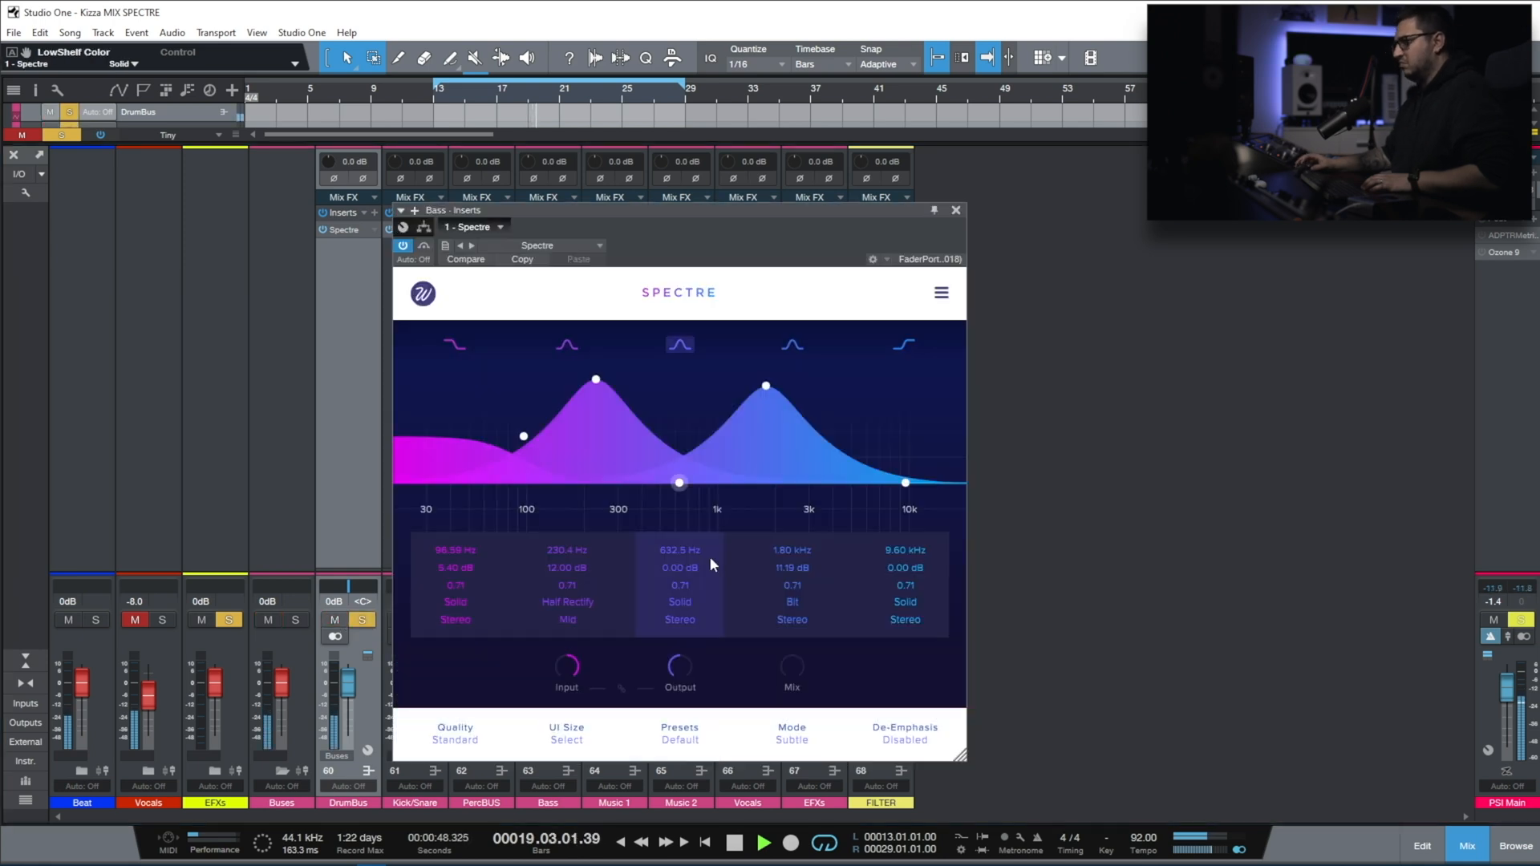
left_click_drag(596, 380, 598, 392)
Lower the Bass Spectre's mix, compare with bypass, close its window, and stop playback.
mouse_move(782, 703)
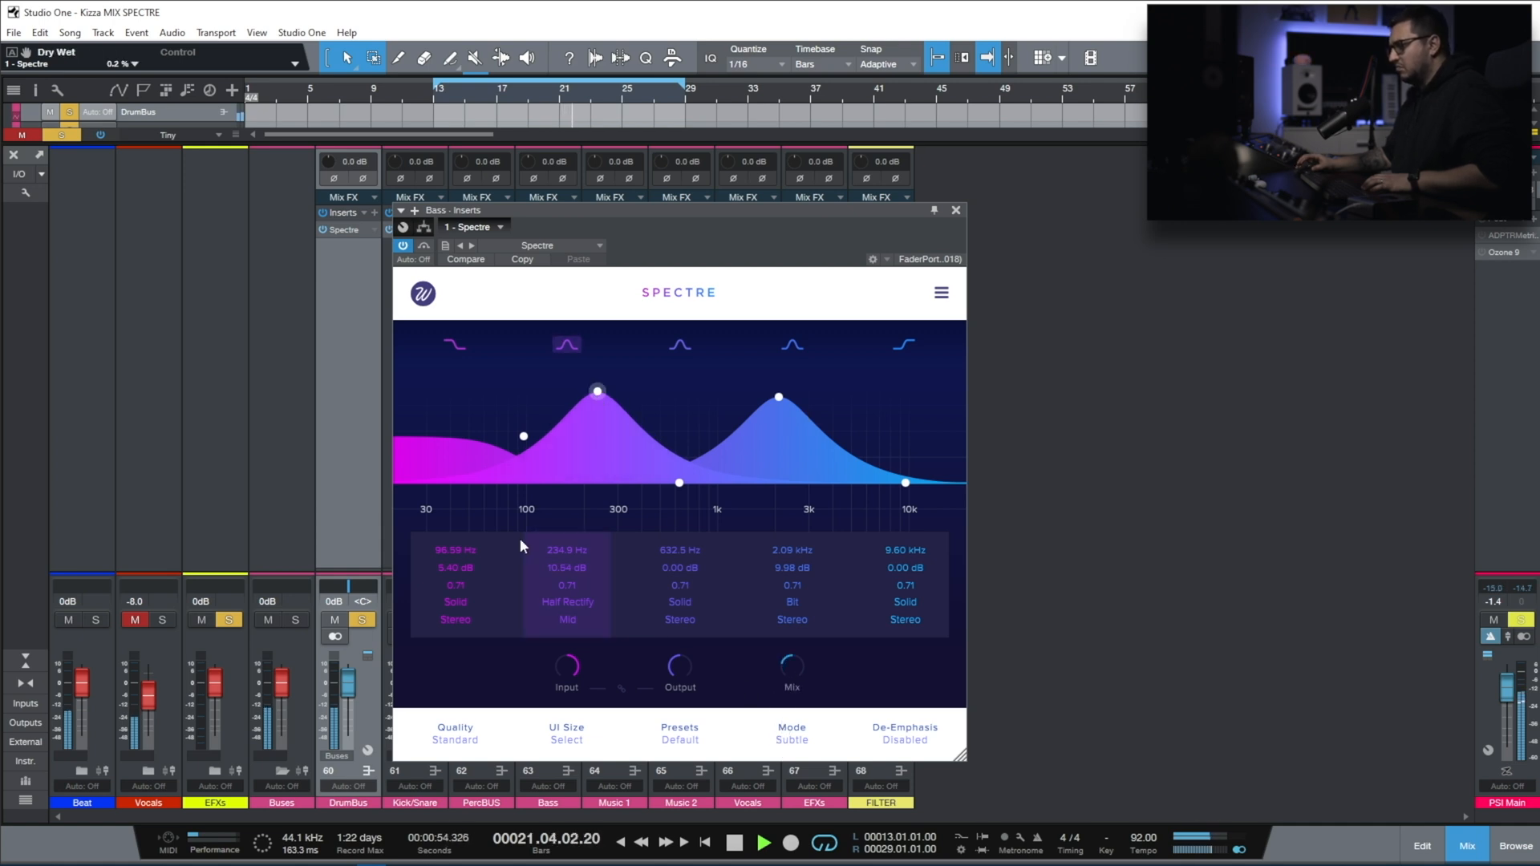
left_click(423, 247)
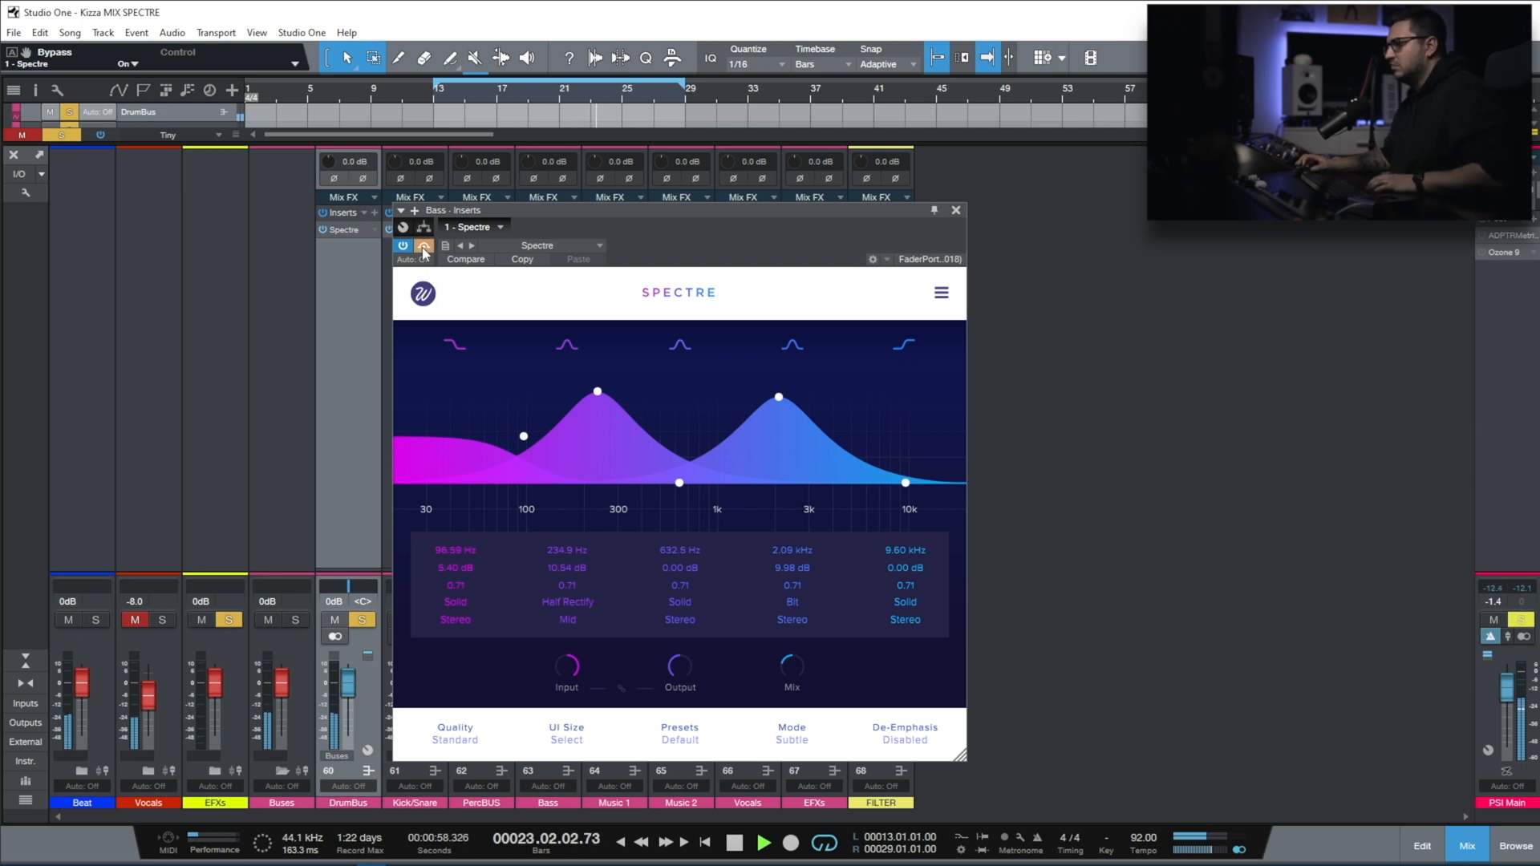
left_click(954, 211)
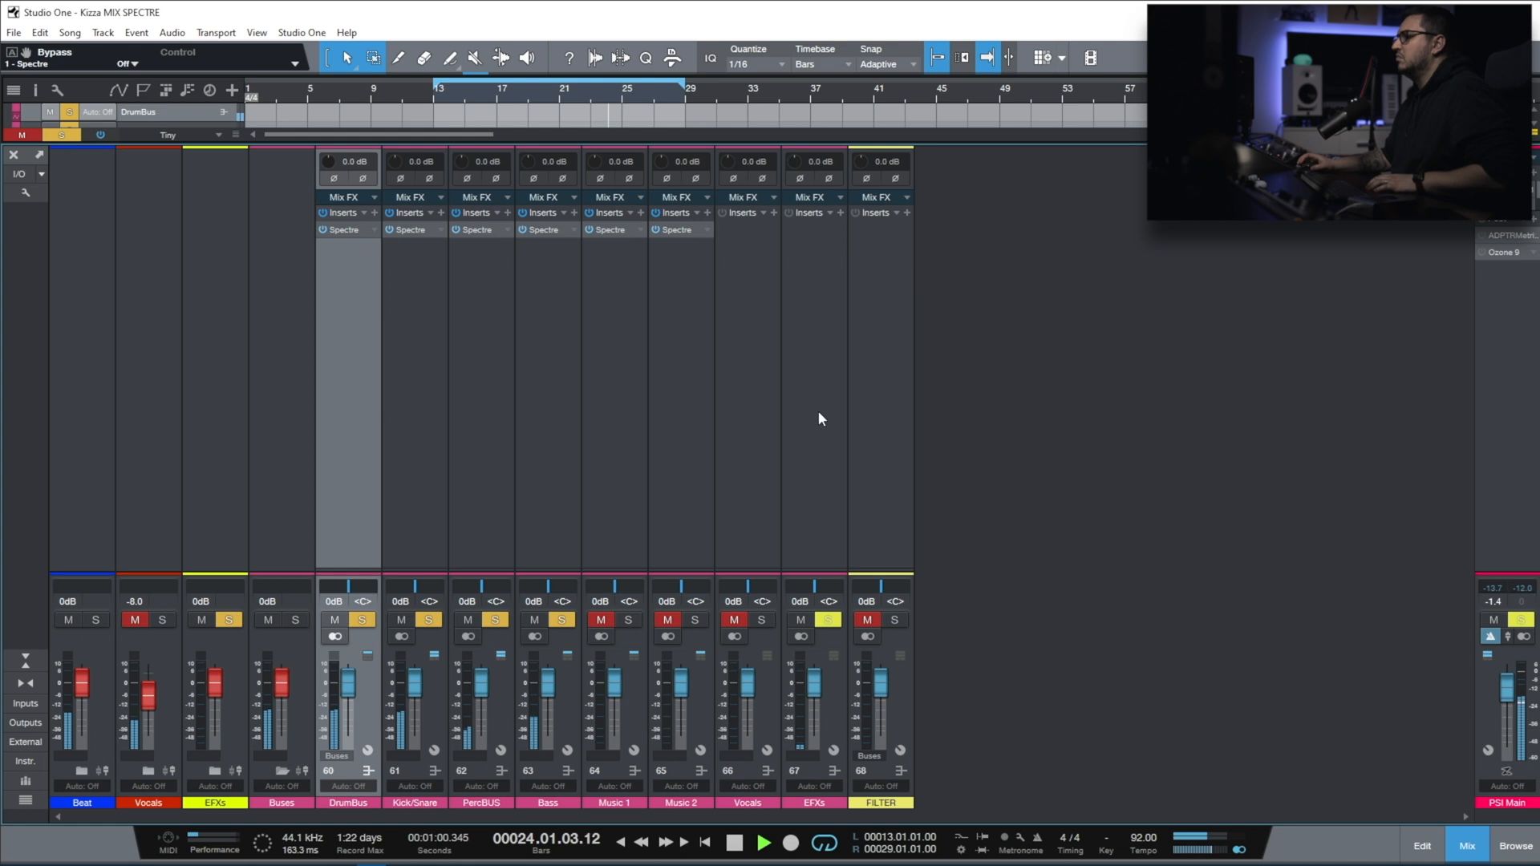
key("space")
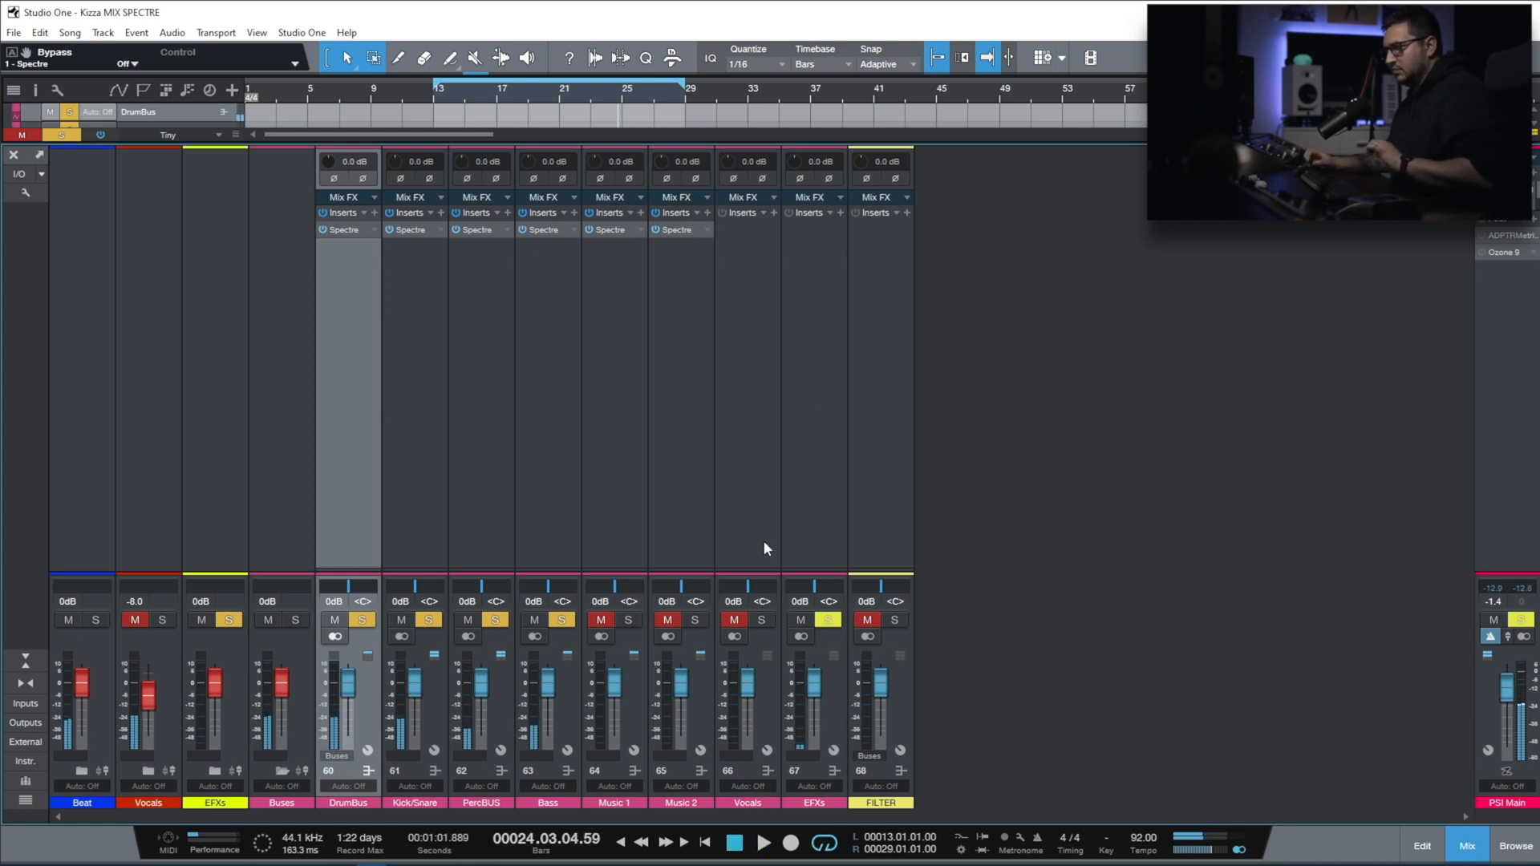
Clear the solos on the drum, percussion and bass buses.
left_click(628, 621)
left_click(628, 621)
left_click(693, 622)
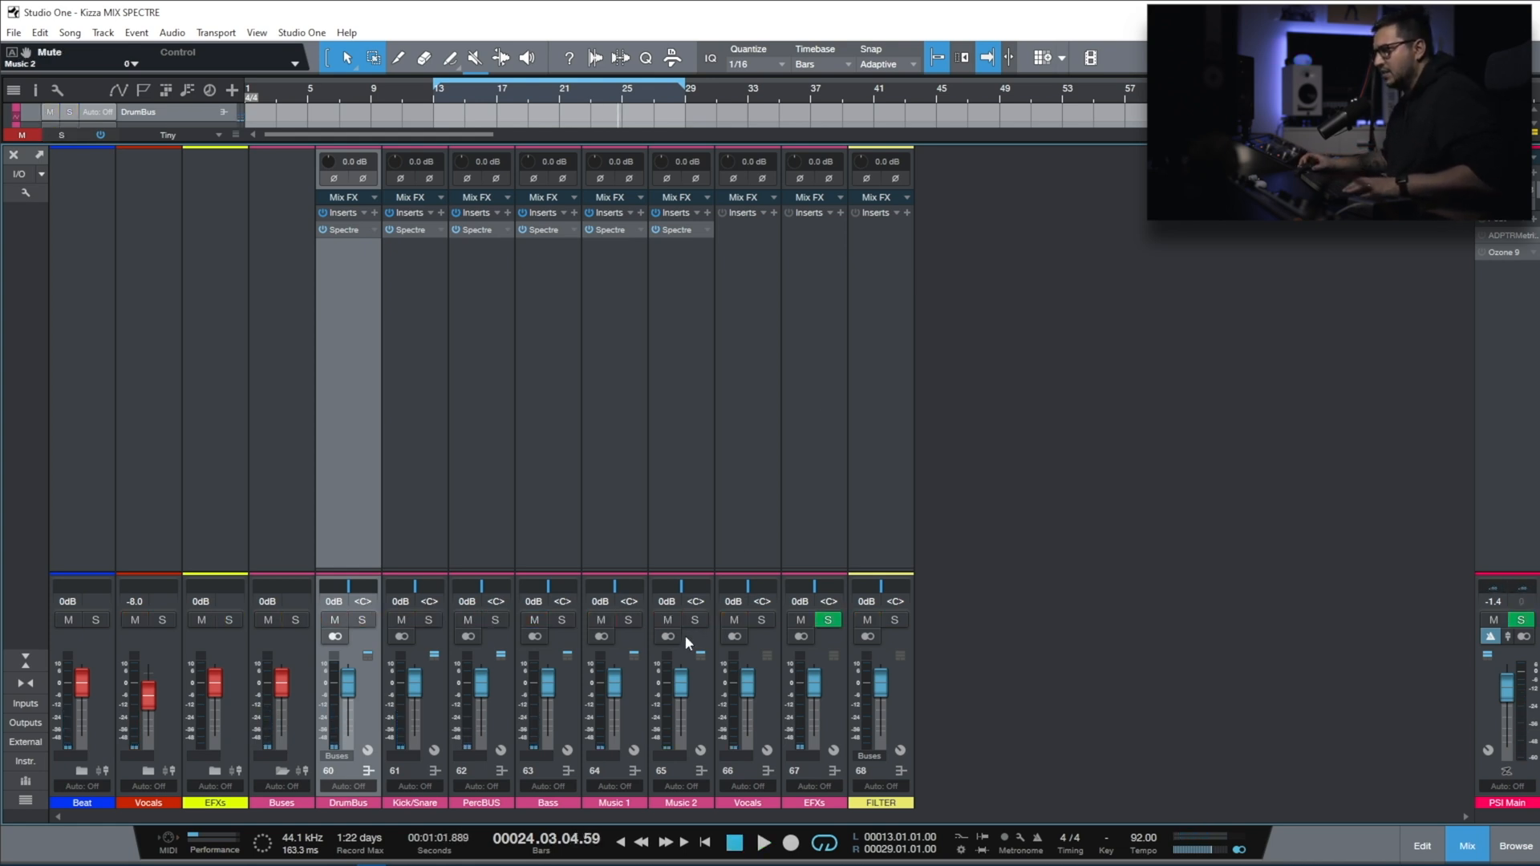
Group the Music 1 and Music 2 channels into a new bus and place Spectre on it.
left_click(657, 364)
left_click(617, 396)
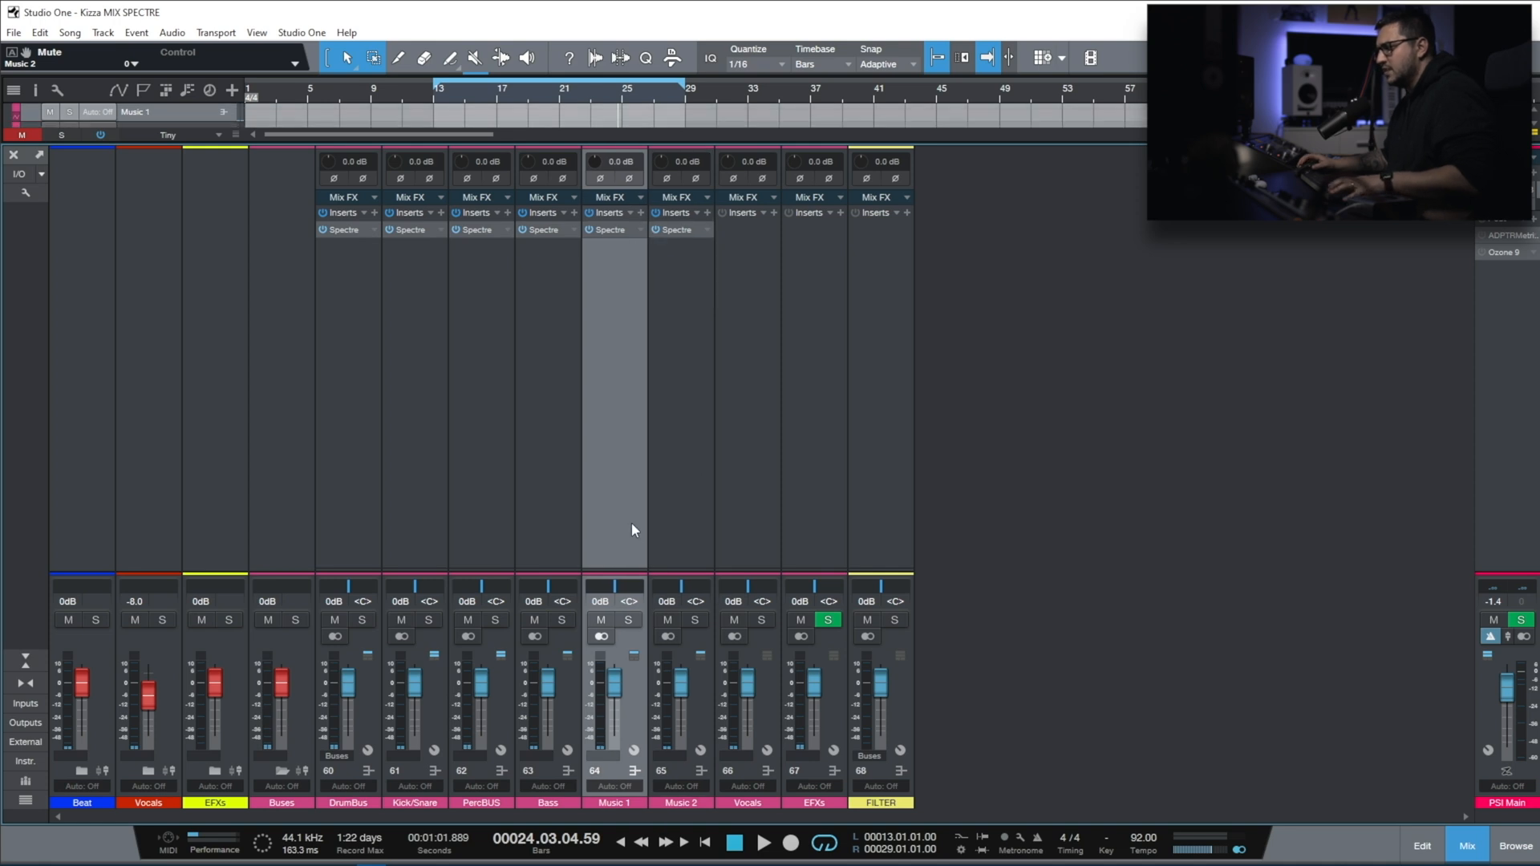
left_click(682, 345, "ctrl")
right_click(685, 337)
left_click(777, 459)
left_click_drag(943, 380, 883, 386)
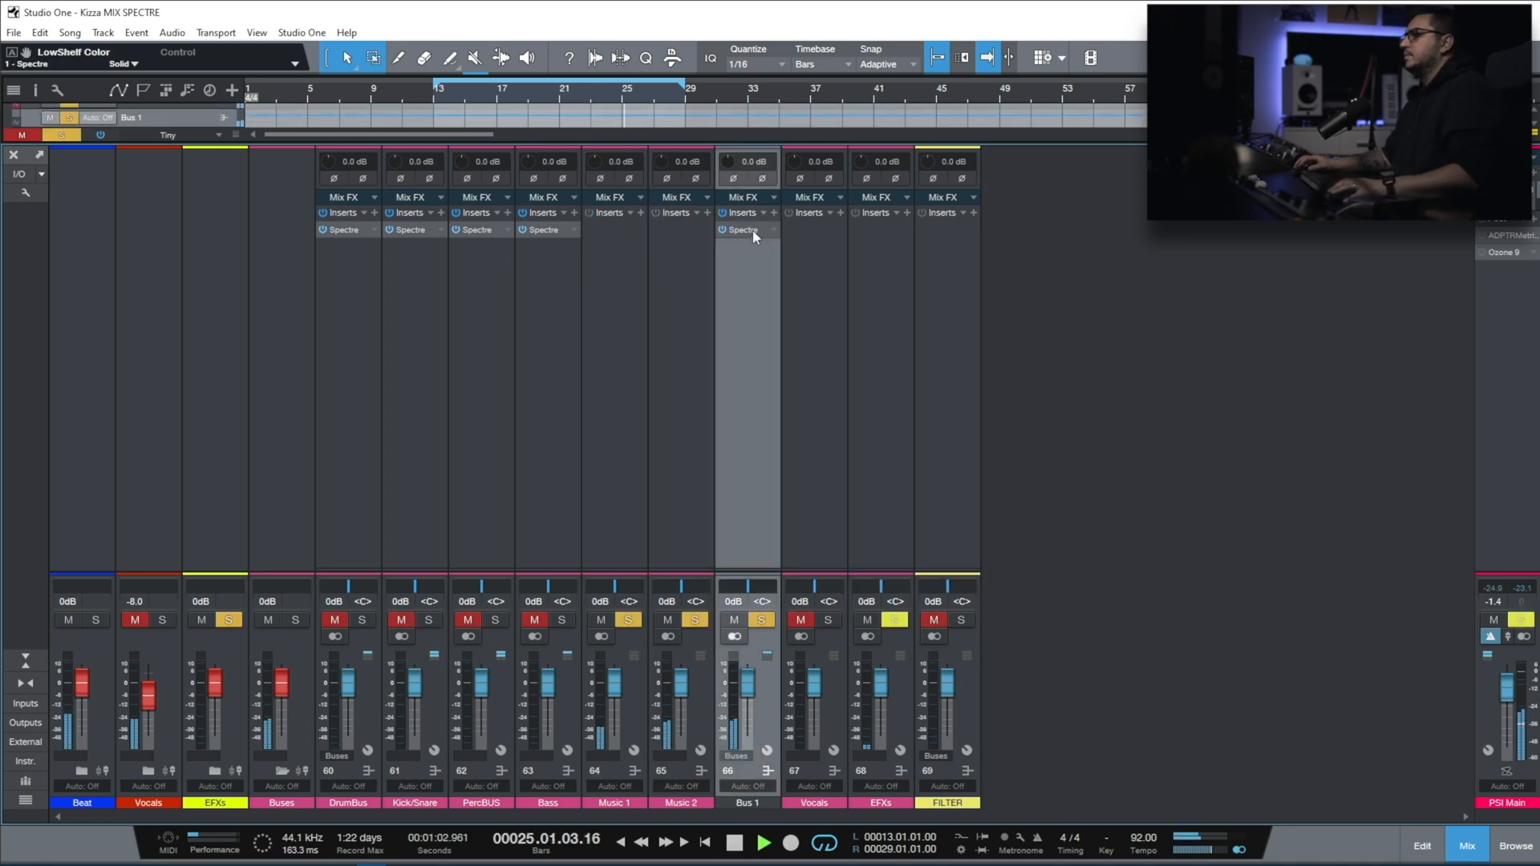
Open Bus 1's Spectre and boost the high shelf to 12 dB at about 4.35 kHz, with Clean colour and Side processing.
double_click(753, 230)
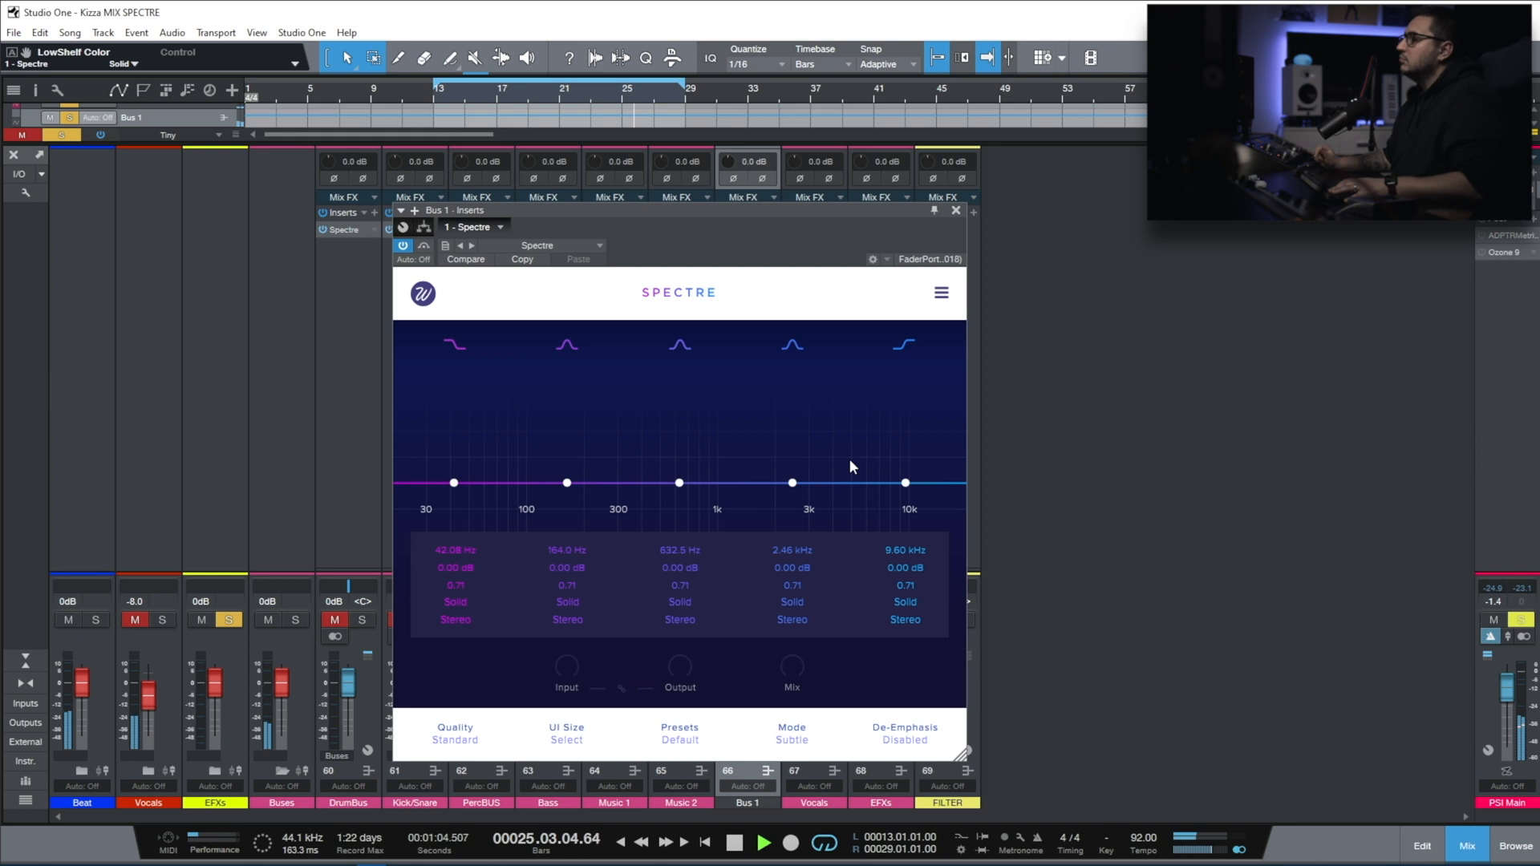
key("space")
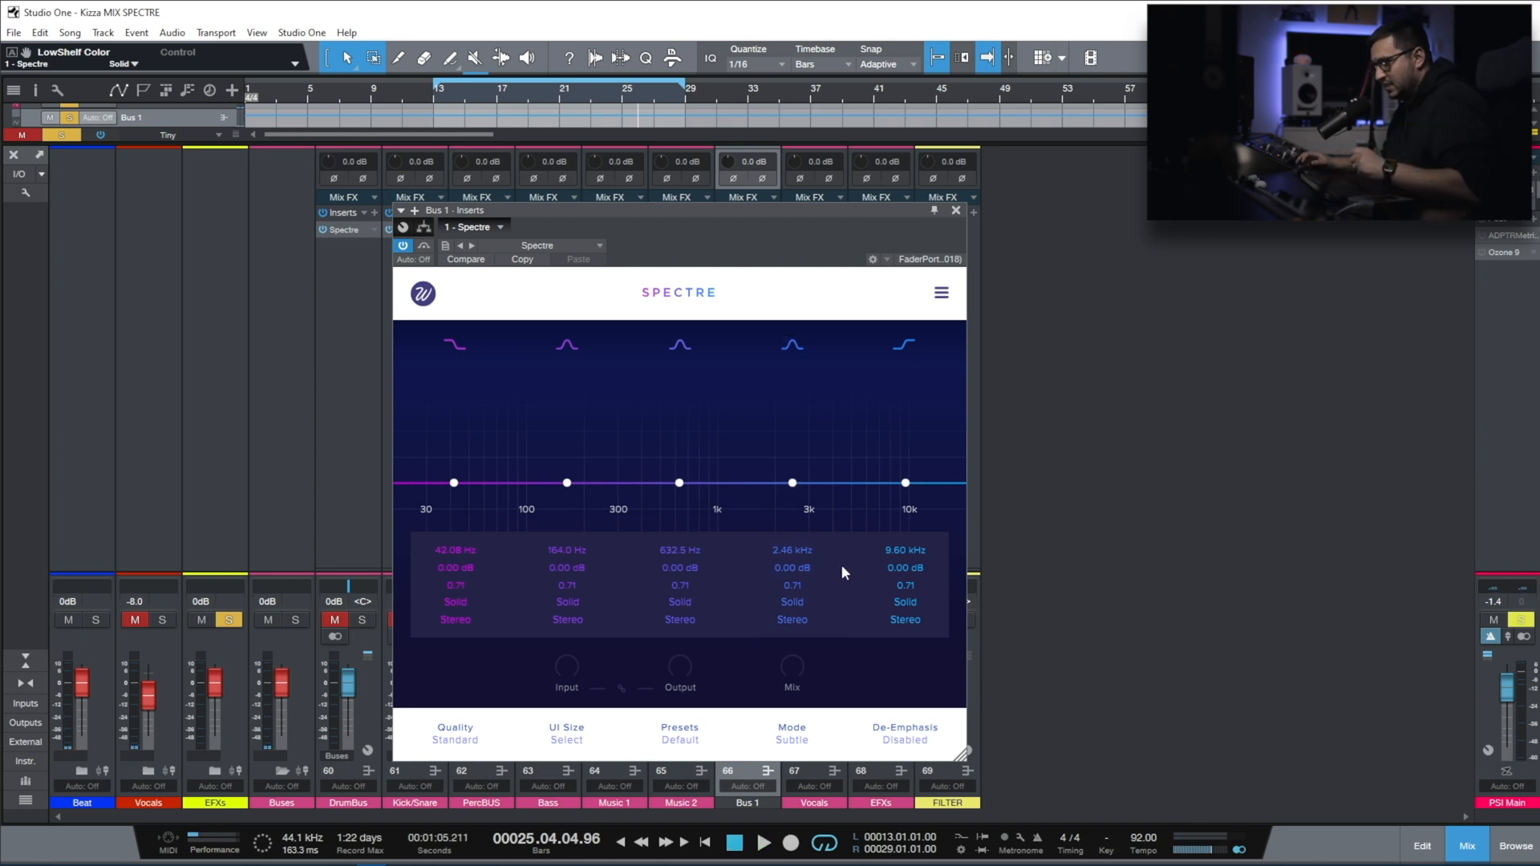
left_click_drag(905, 483, 838, 359)
key("space")
left_click(904, 601)
left_click(909, 577)
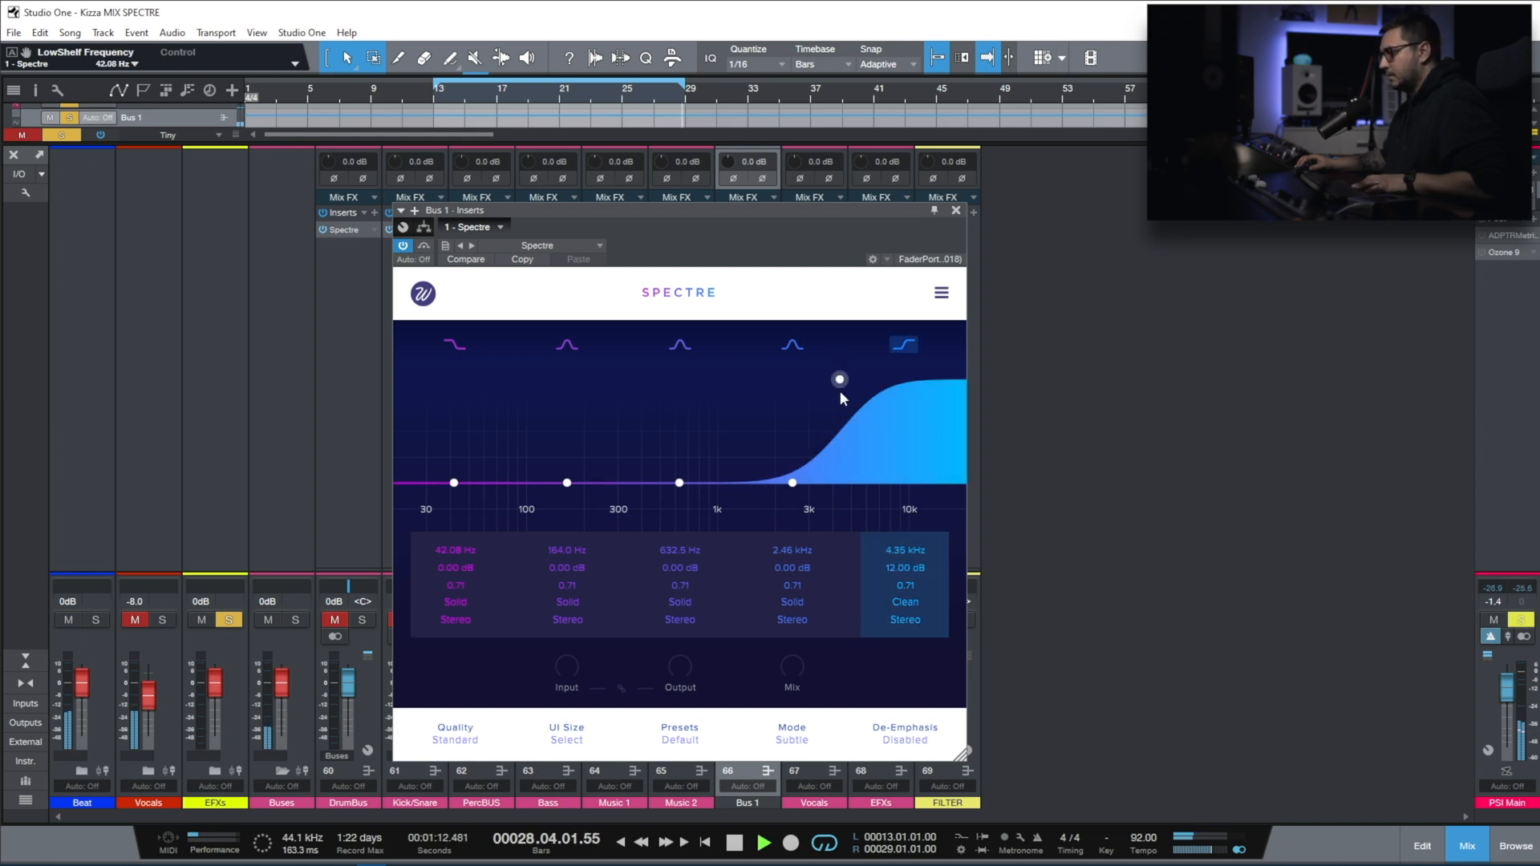
key("space")
left_click(905, 619)
left_click(914, 732)
Ease the high shelf to about 6.8 dB and raise the third peak to 4.4 dB at about 4.9 kHz with a 0.27 Q.
left_click_drag(840, 379, 846, 431)
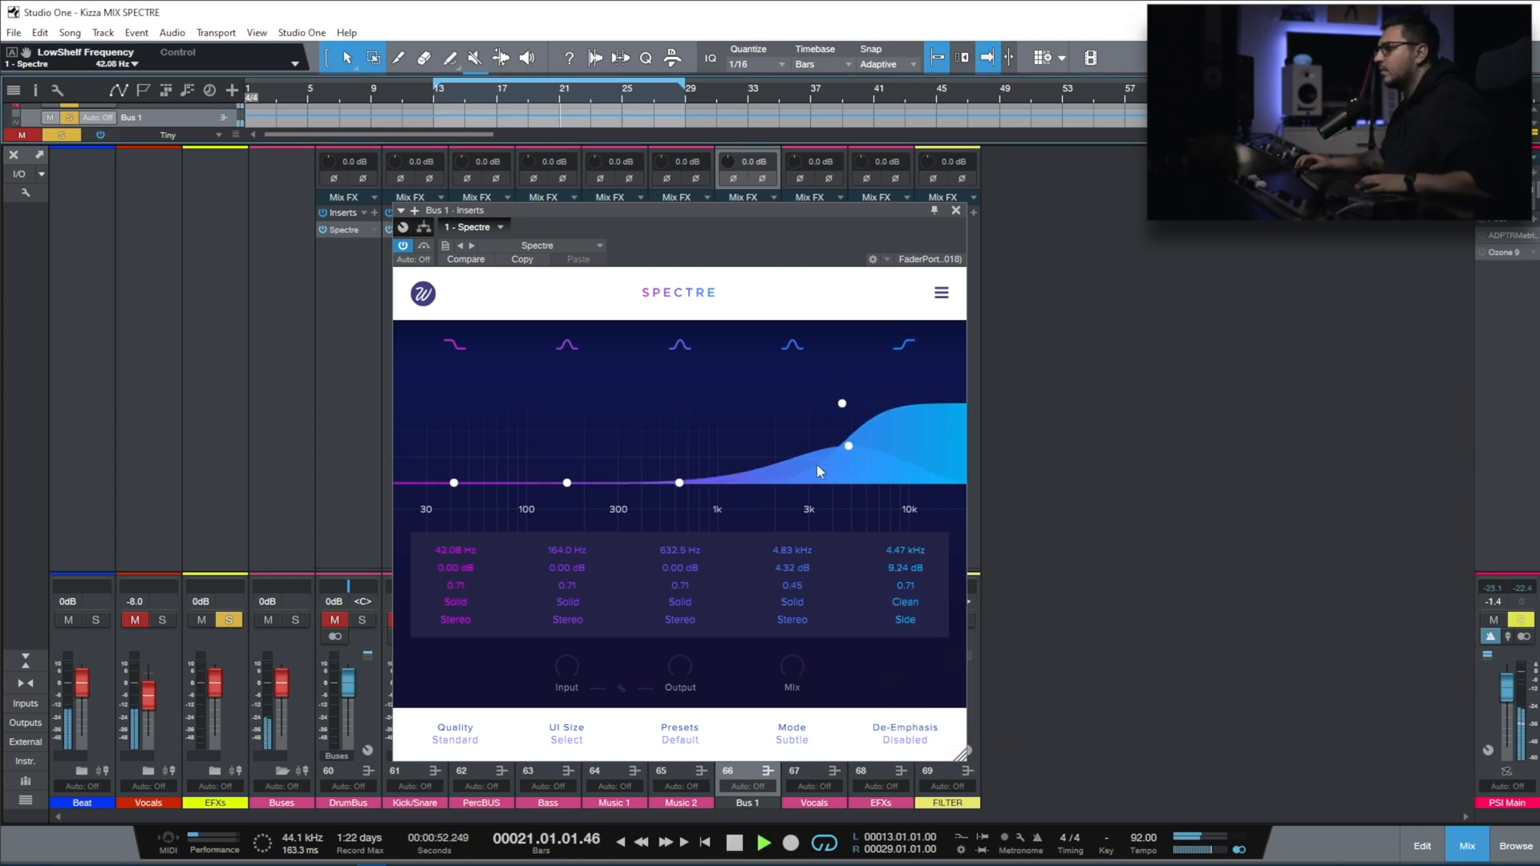
mouse_move(841, 403)
left_mouse_down()
mouse_move(836, 388)
mouse_move(845, 454)
mouse_move(792, 396)
mouse_move(849, 408)
left_mouse_up()
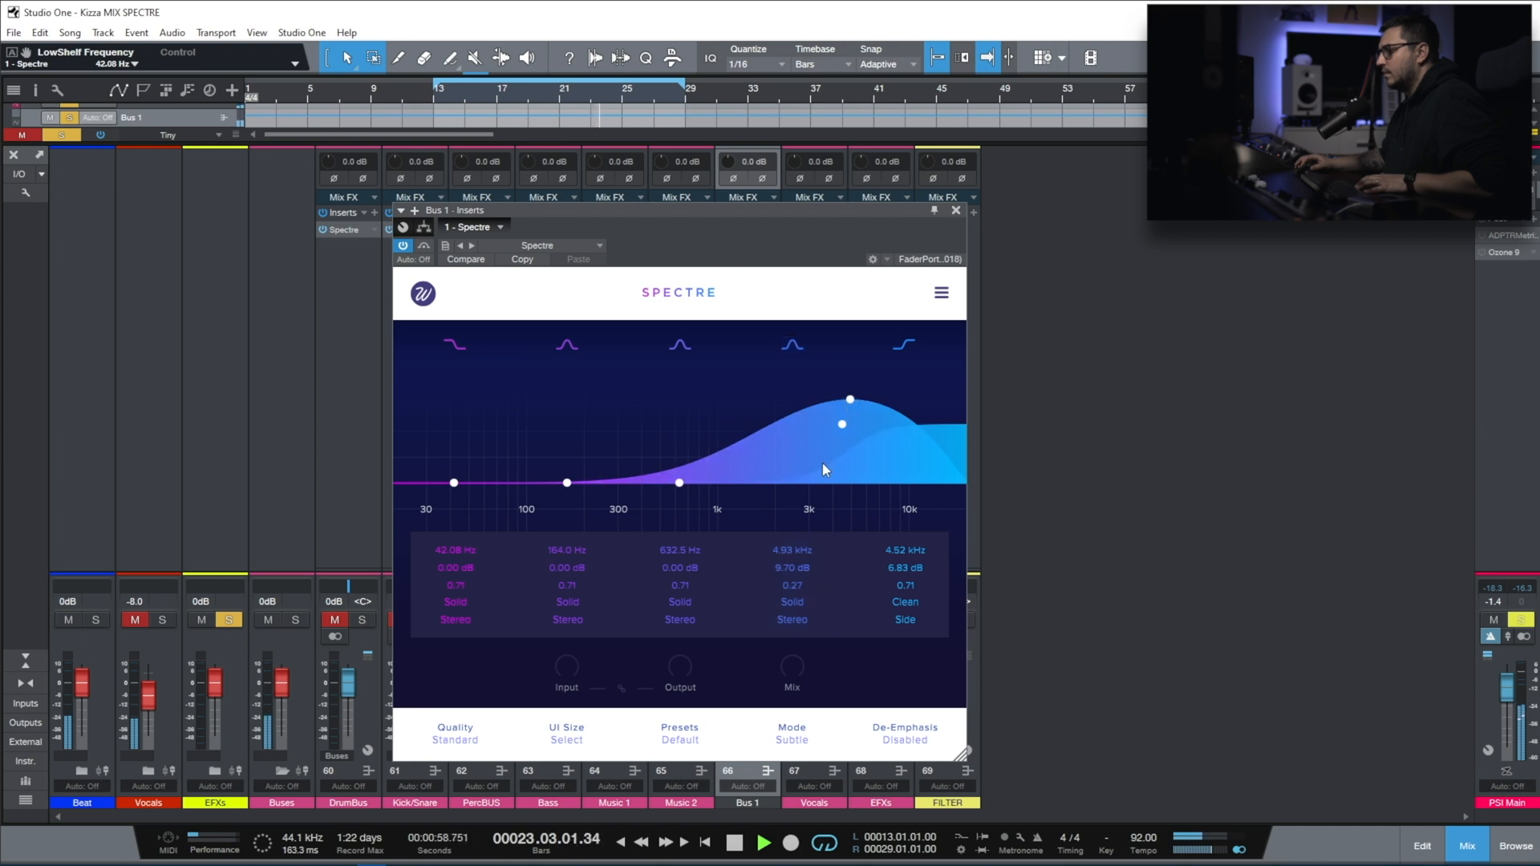
left_click_drag(797, 572, 779, 702)
left_click_drag(802, 571, 804, 566)
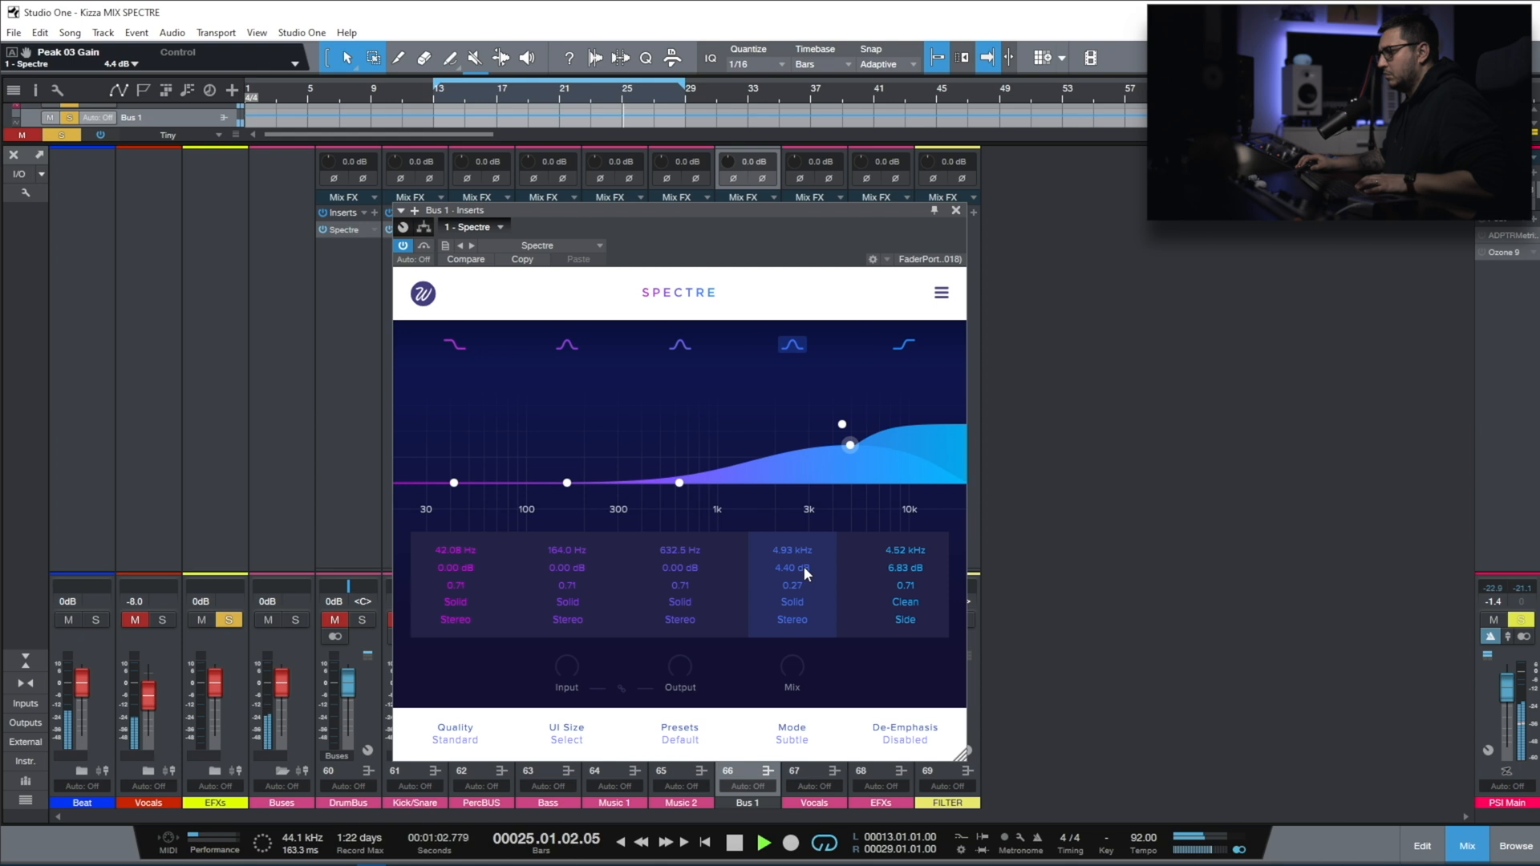
Shape the first peak to about 1.7 dB at 108.5 Hz with a 0.41 Q, Tape colour and Mid processing.
left_click_drag(567, 482, 557, 375)
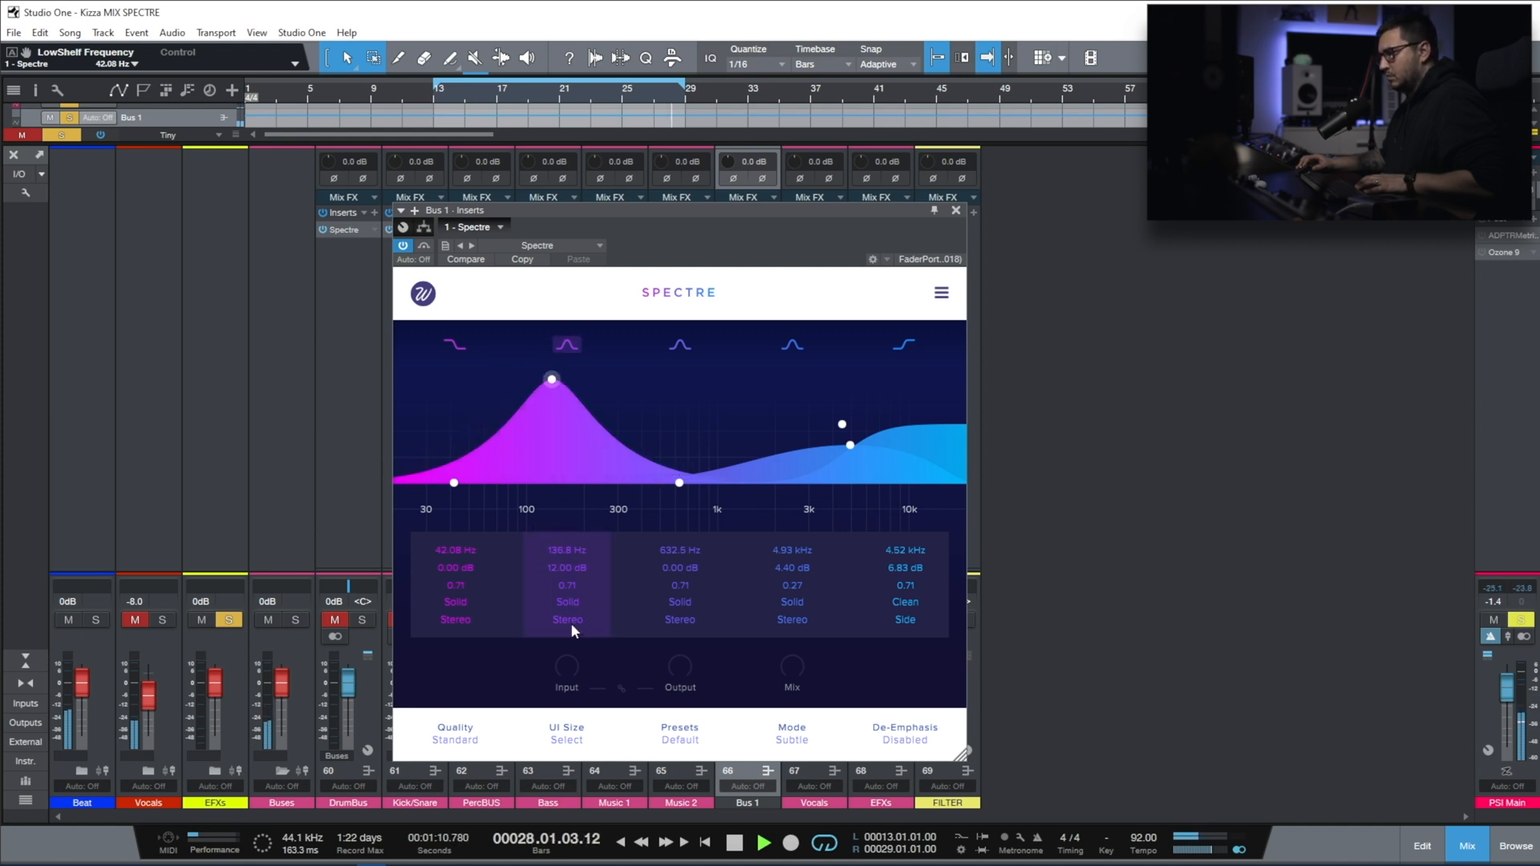
left_click(568, 602)
left_click(592, 427)
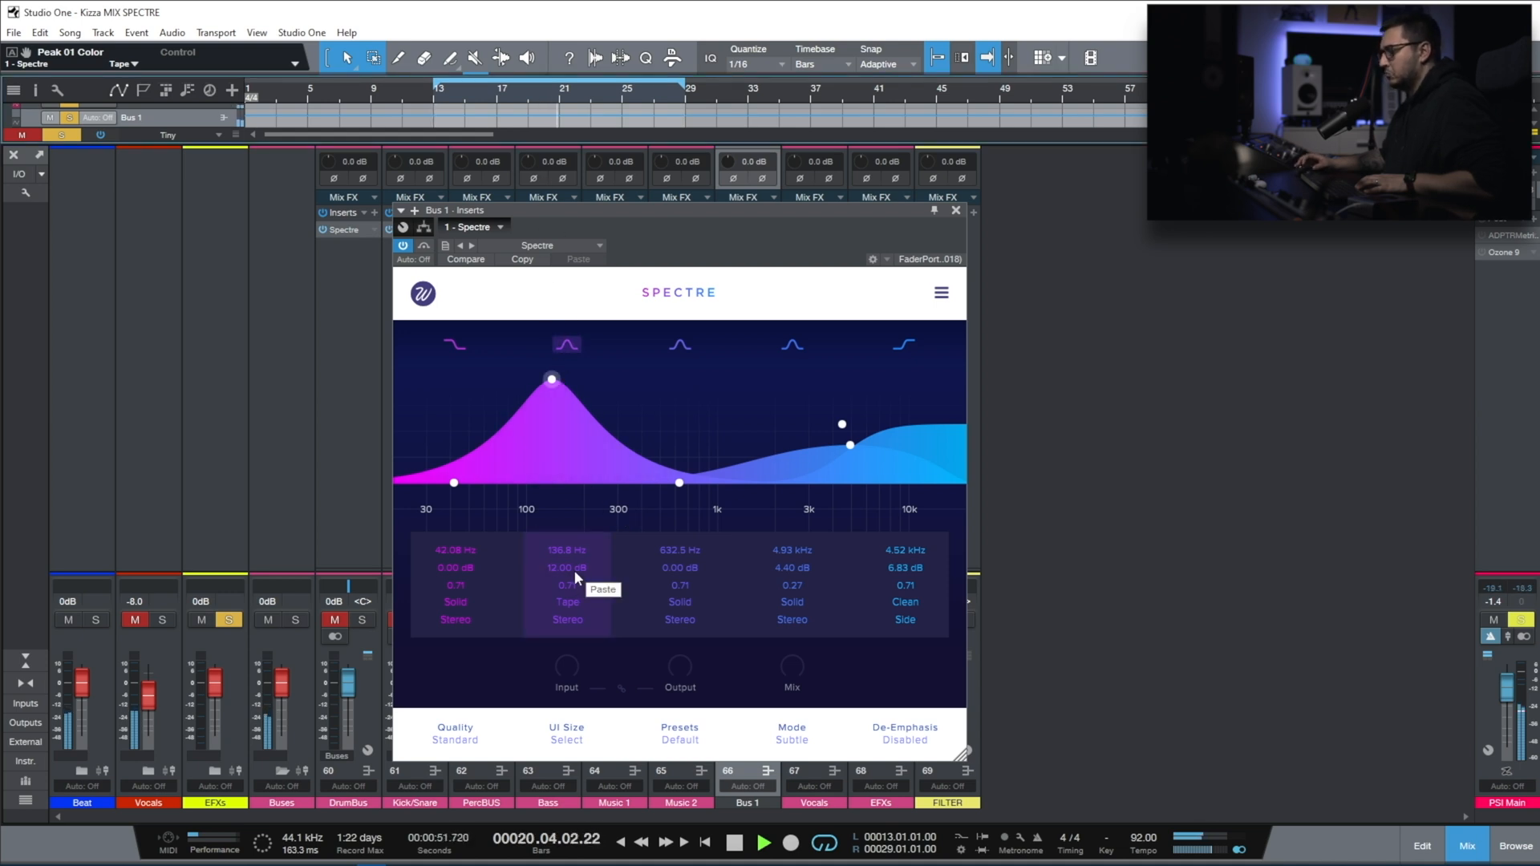
left_click_drag(569, 566, 552, 732)
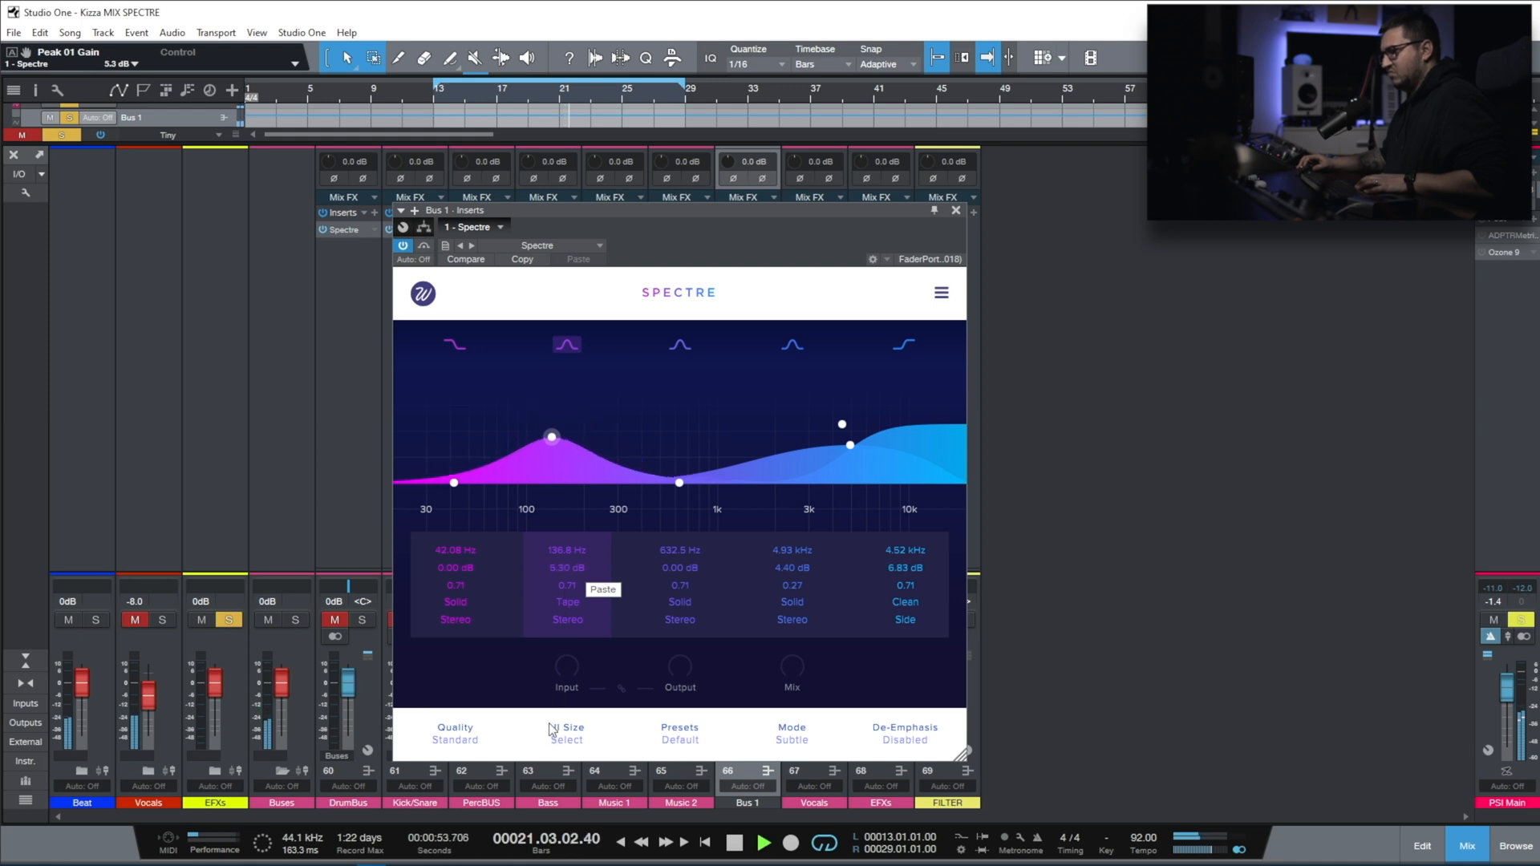
left_click_drag(567, 588, 559, 662)
left_click(567, 623)
left_click(583, 707)
left_click_drag(552, 471, 535, 473)
Raise the second peak to about 1.2 dB at 944 Hz and compare the result with Spectre bypassed.
left_click_drag(679, 482, 710, 476)
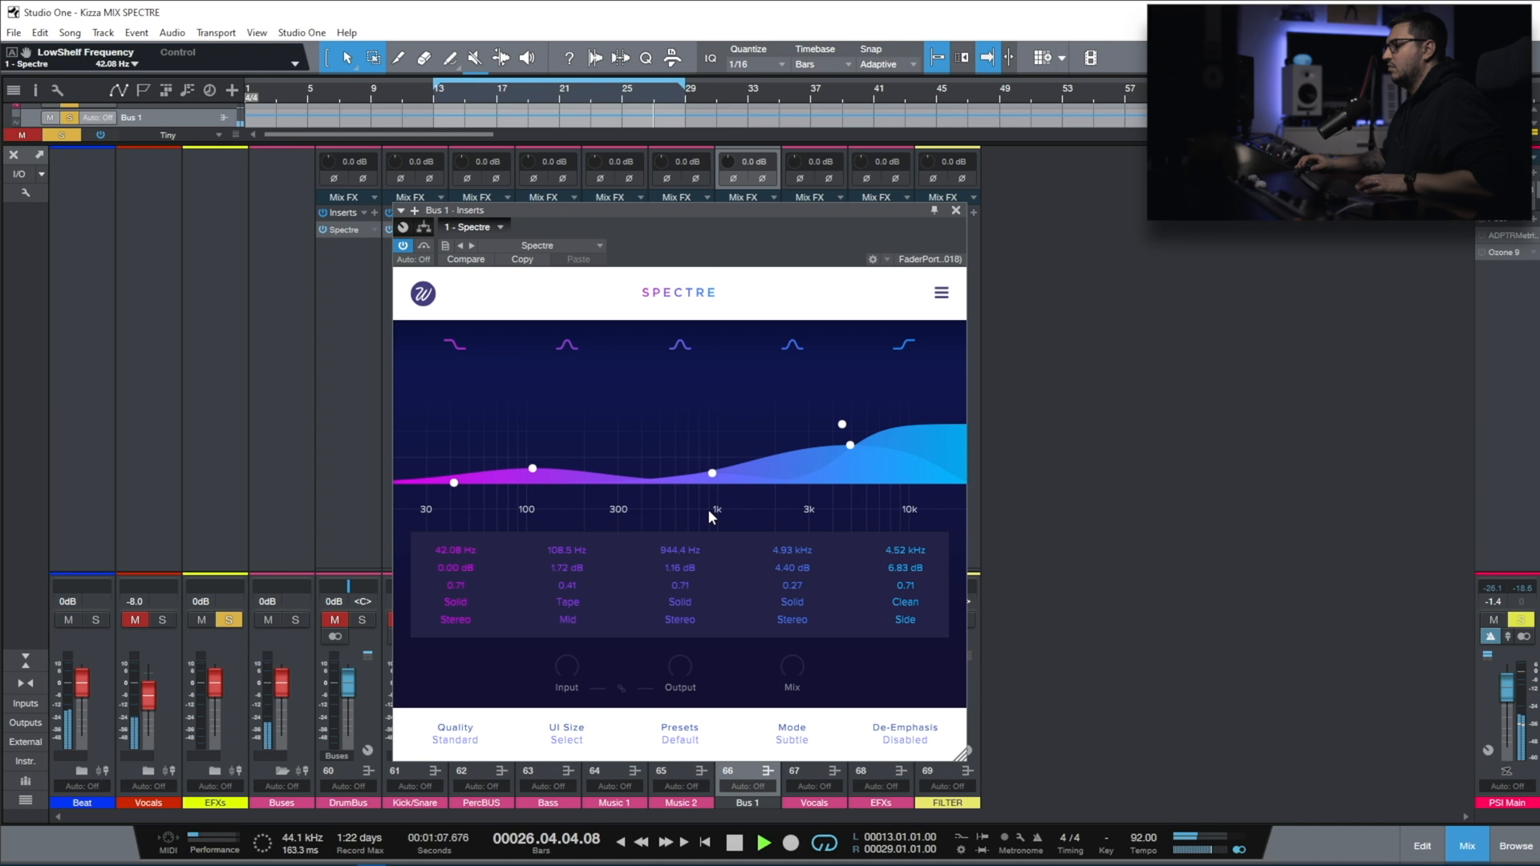
left_click(423, 246)
left_click(421, 248)
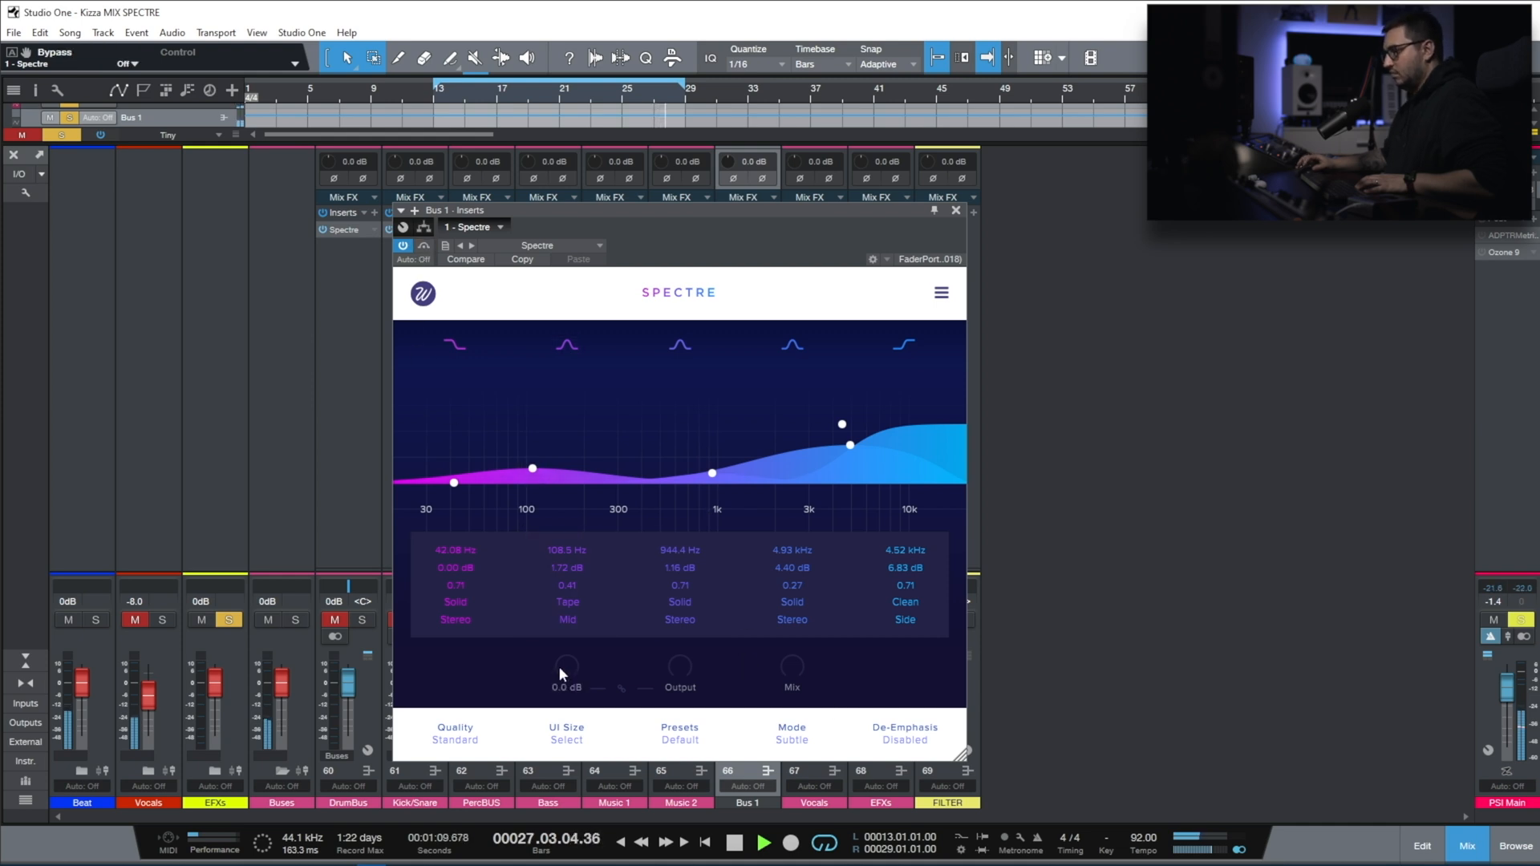
Set the second peak's colour to Tape while auditioning a 12 dB input gain, and reset the input to 0 dB.
left_click_drag(558, 665, 646, 401)
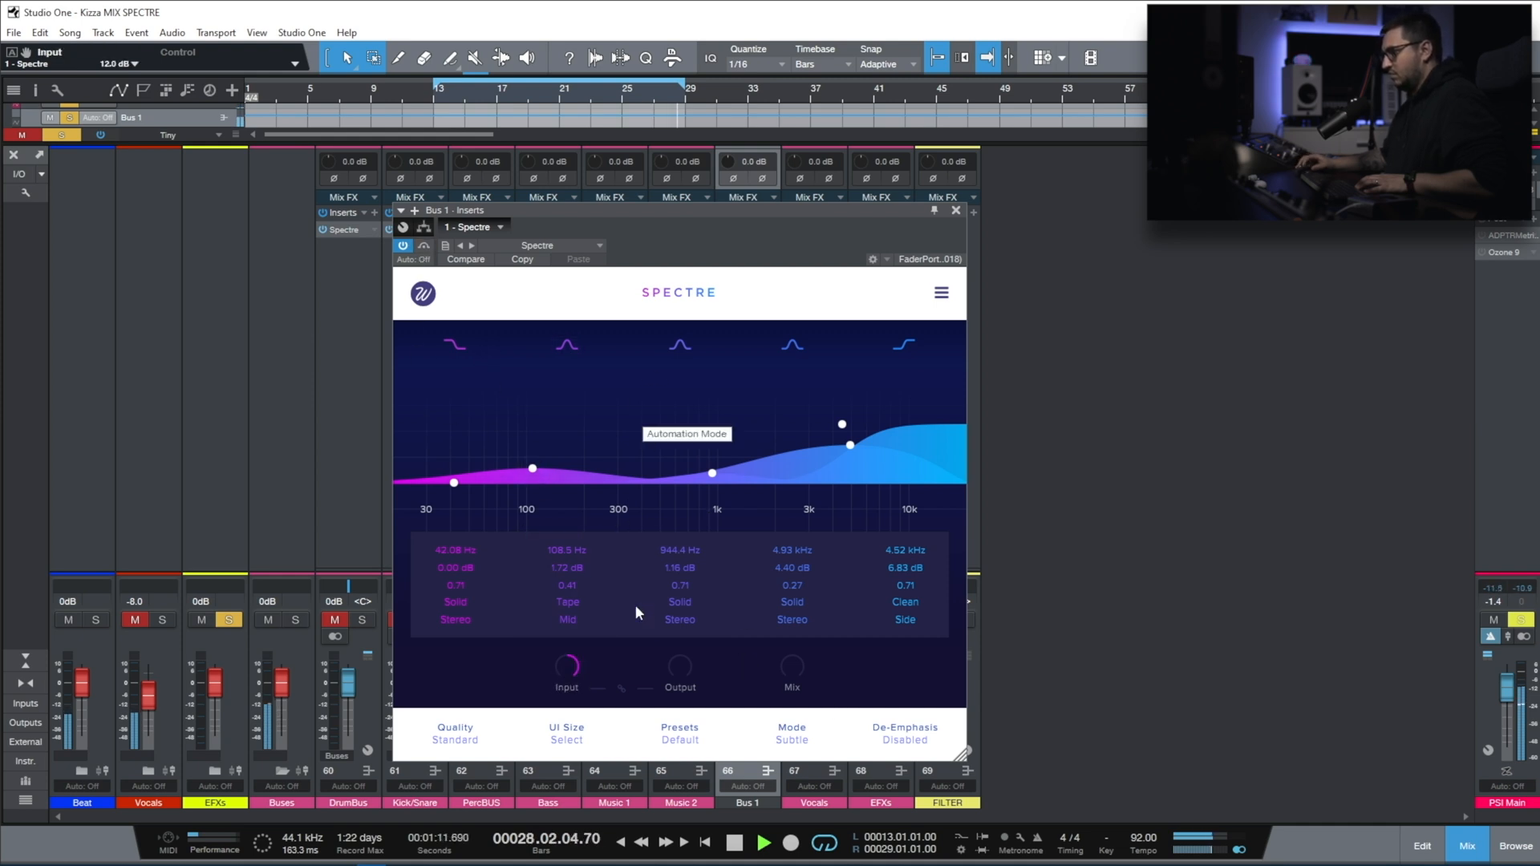
left_click(680, 602)
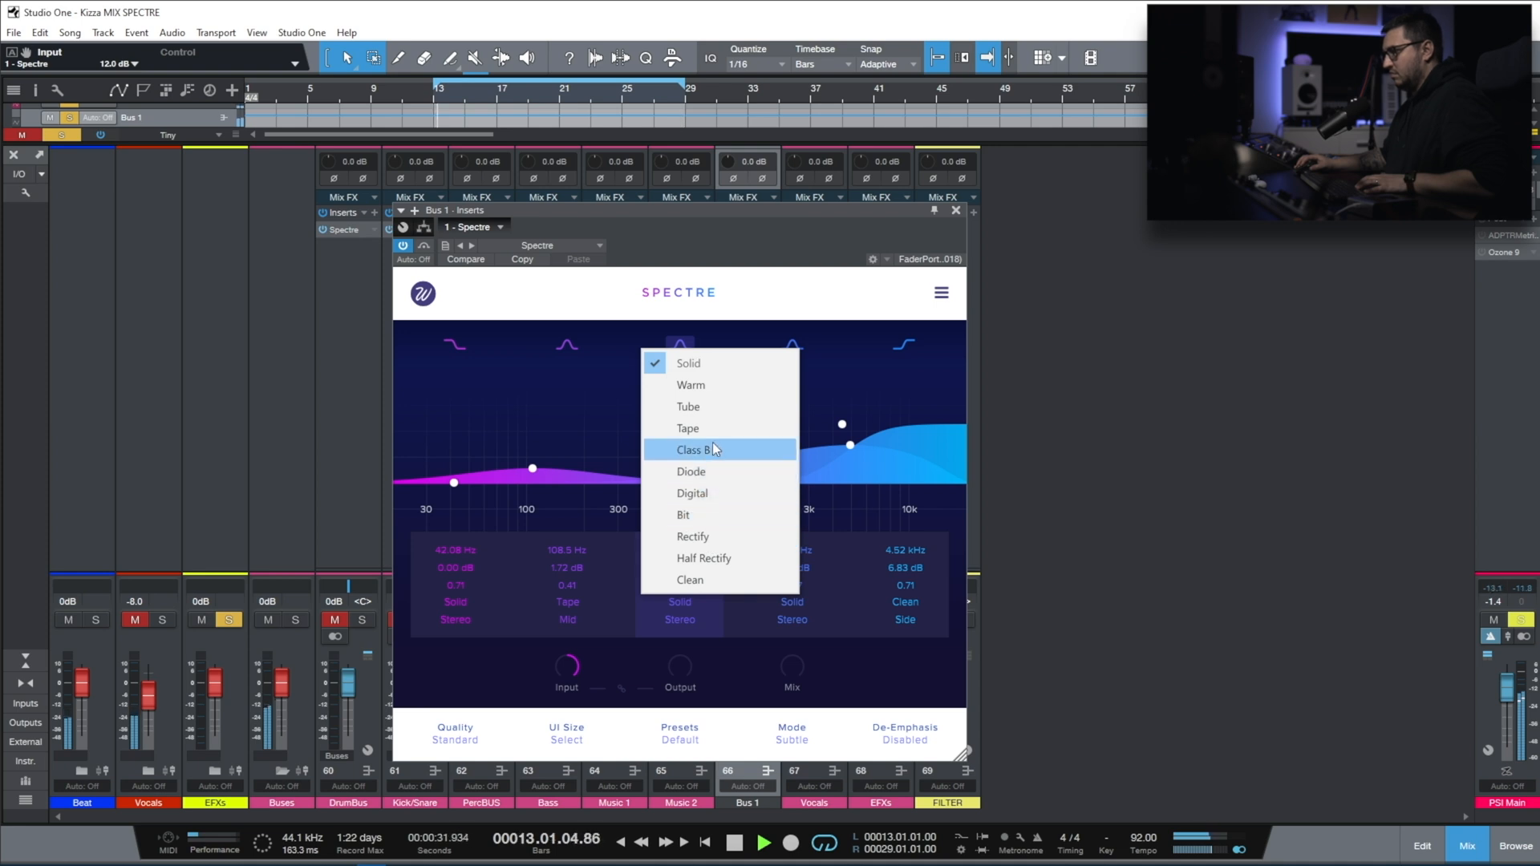
left_click(689, 428)
double_click(566, 667)
left_click(640, 705)
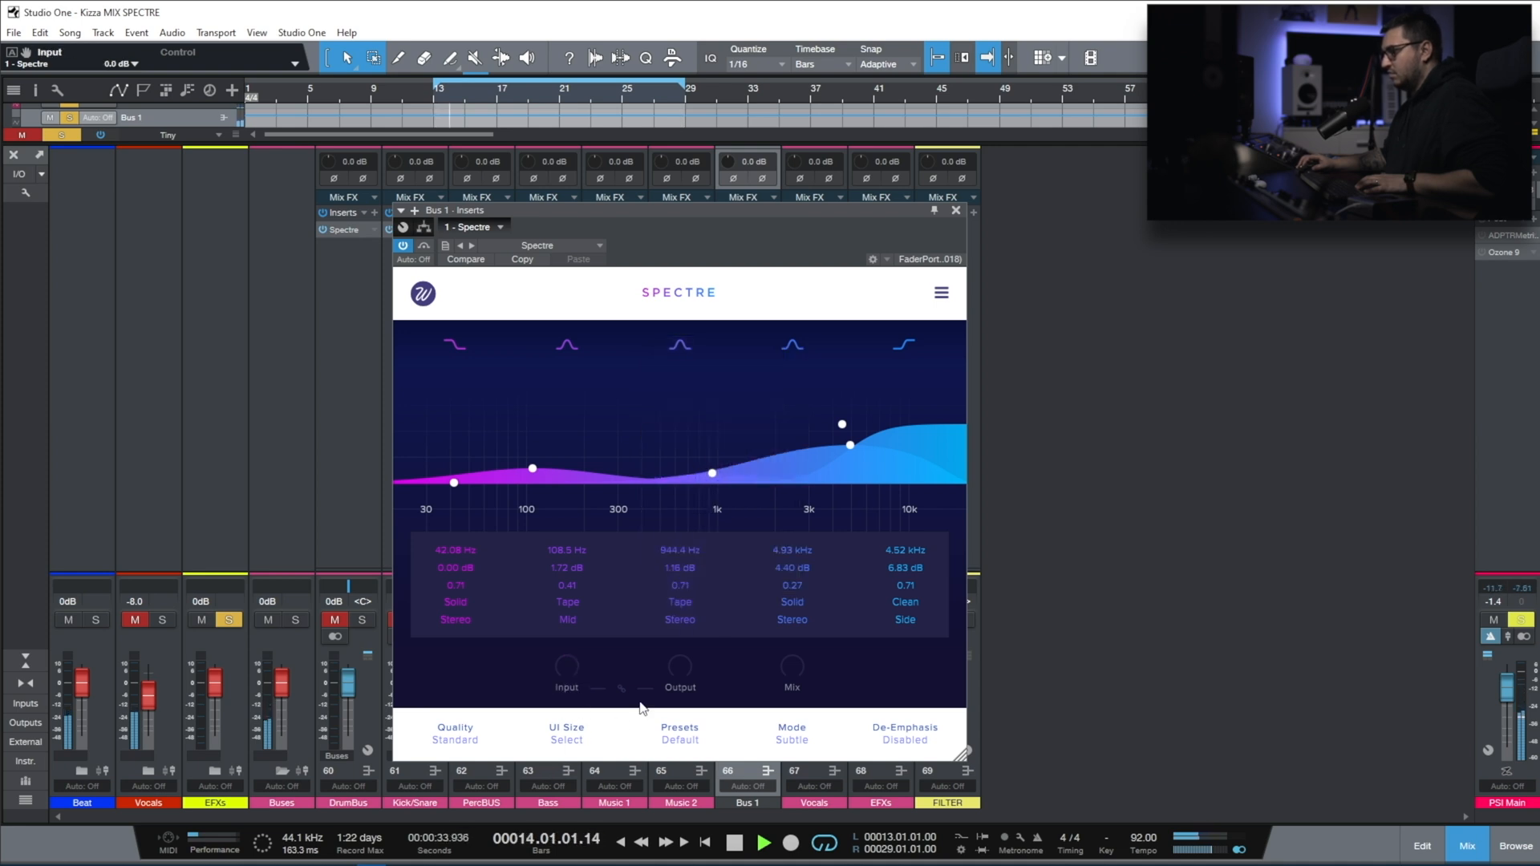
Move the playback loop's start to bar 21 and compare Bus 1 with Spectre bypassed and active.
left_click(557, 101)
left_click_drag(434, 86, 559, 87)
left_click(423, 247)
left_click(423, 247)
Lower Bus 1 Spectre's output to about -2.5 dB and compare the level against bypass.
left_click_drag(676, 676, 680, 666)
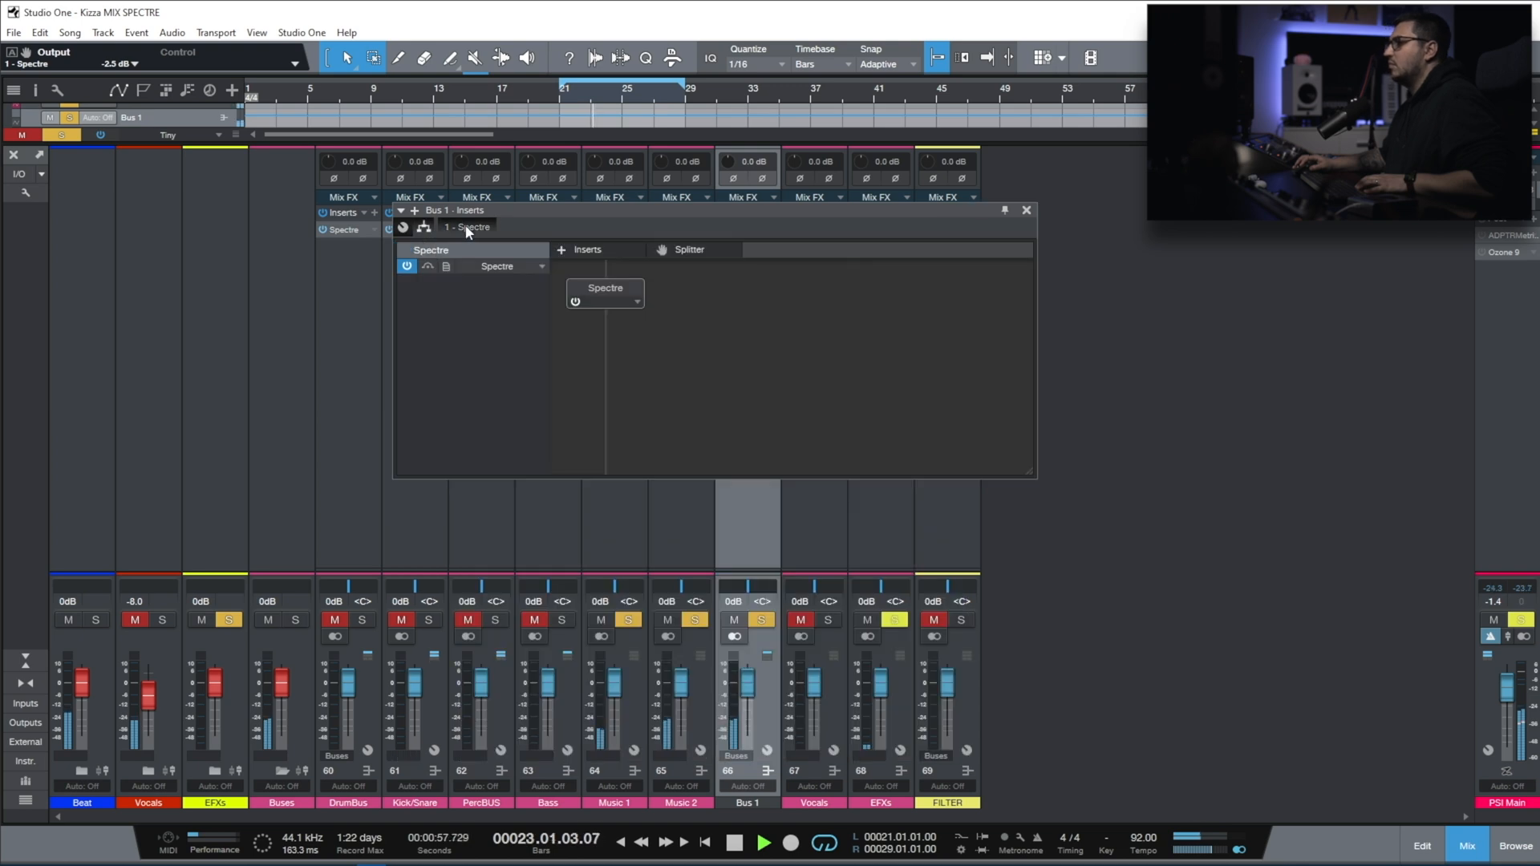
left_click(423, 246)
left_click(423, 249)
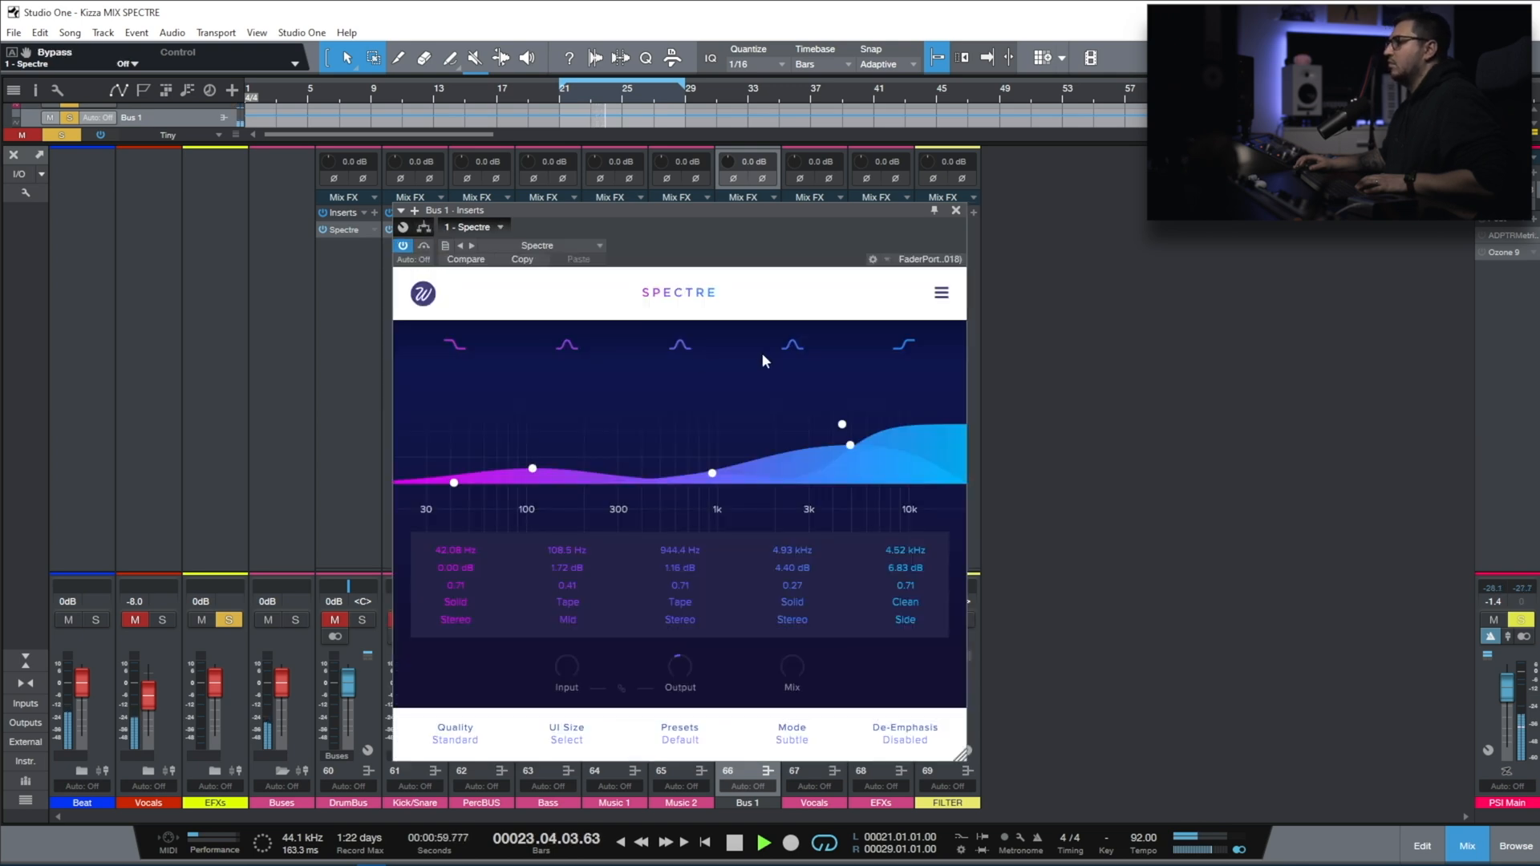
Move the high shelf to 12 dB at about 7.8 kHz and the third peak to about 4 dB at 4.5 kHz, and close Spectre.
left_click_drag(850, 445, 888, 380)
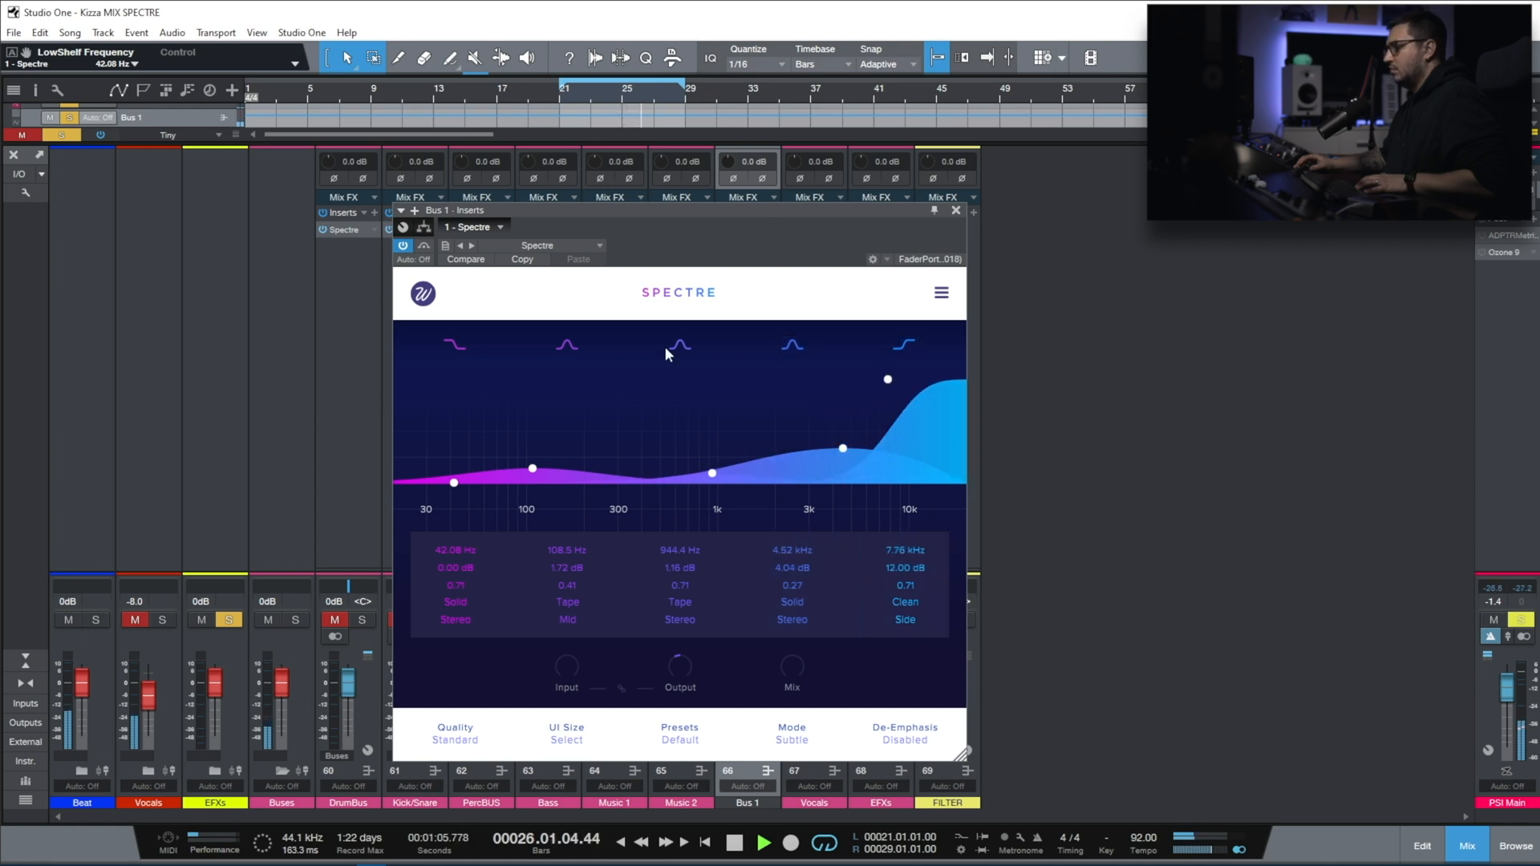
left_click(955, 210)
Solo the DrumBus, Kick/Snare, PercBUS and Bass too, and compare DrumBus through Bus 1 with all Spectre inserts bypassed and active.
left_click_drag(362, 620, 561, 622)
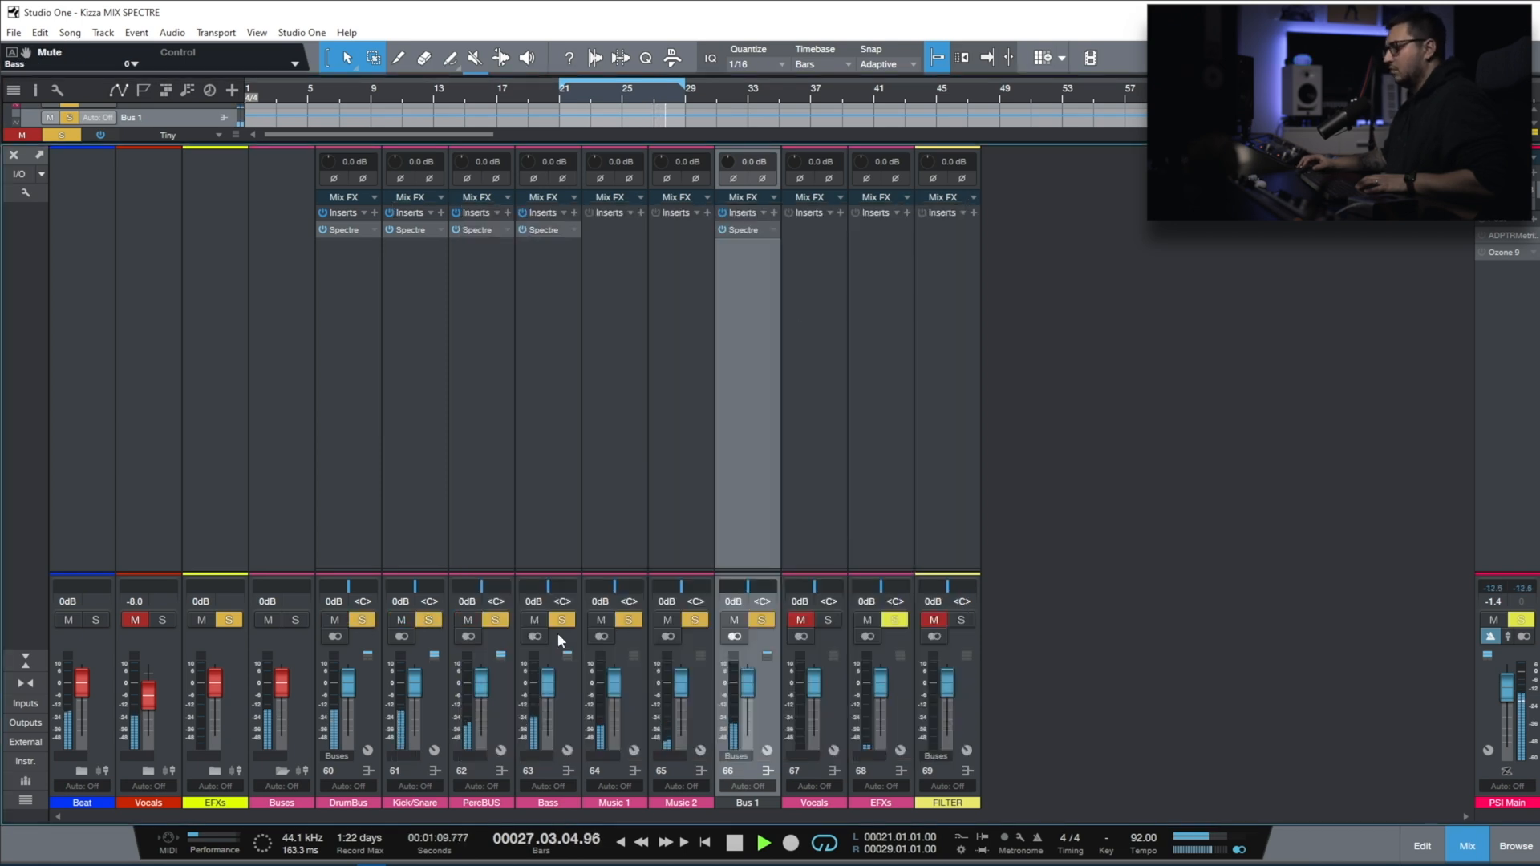
left_click(359, 369, "shift")
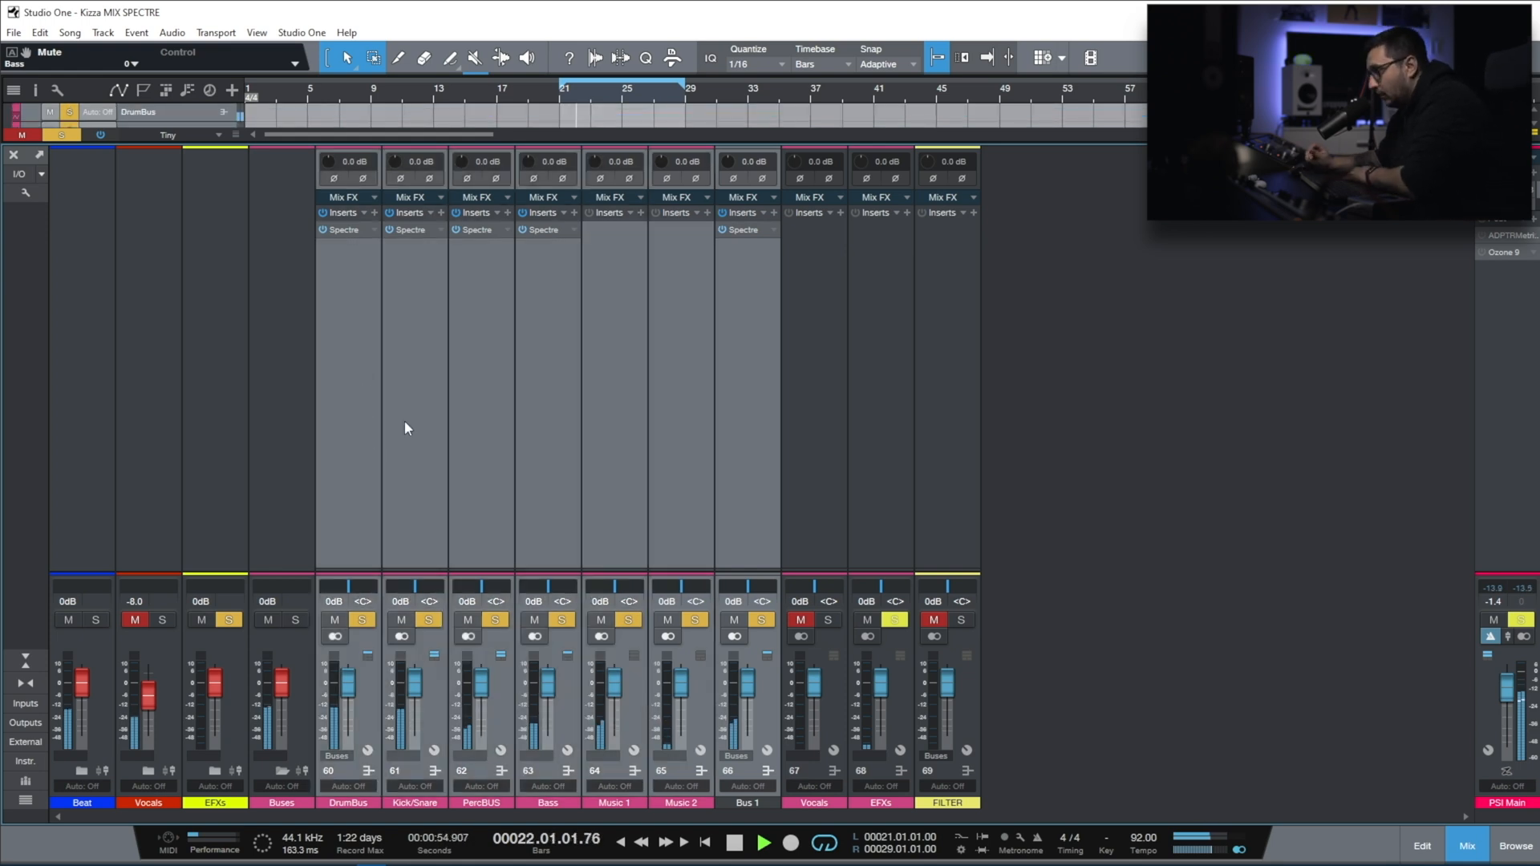
left_click(324, 229)
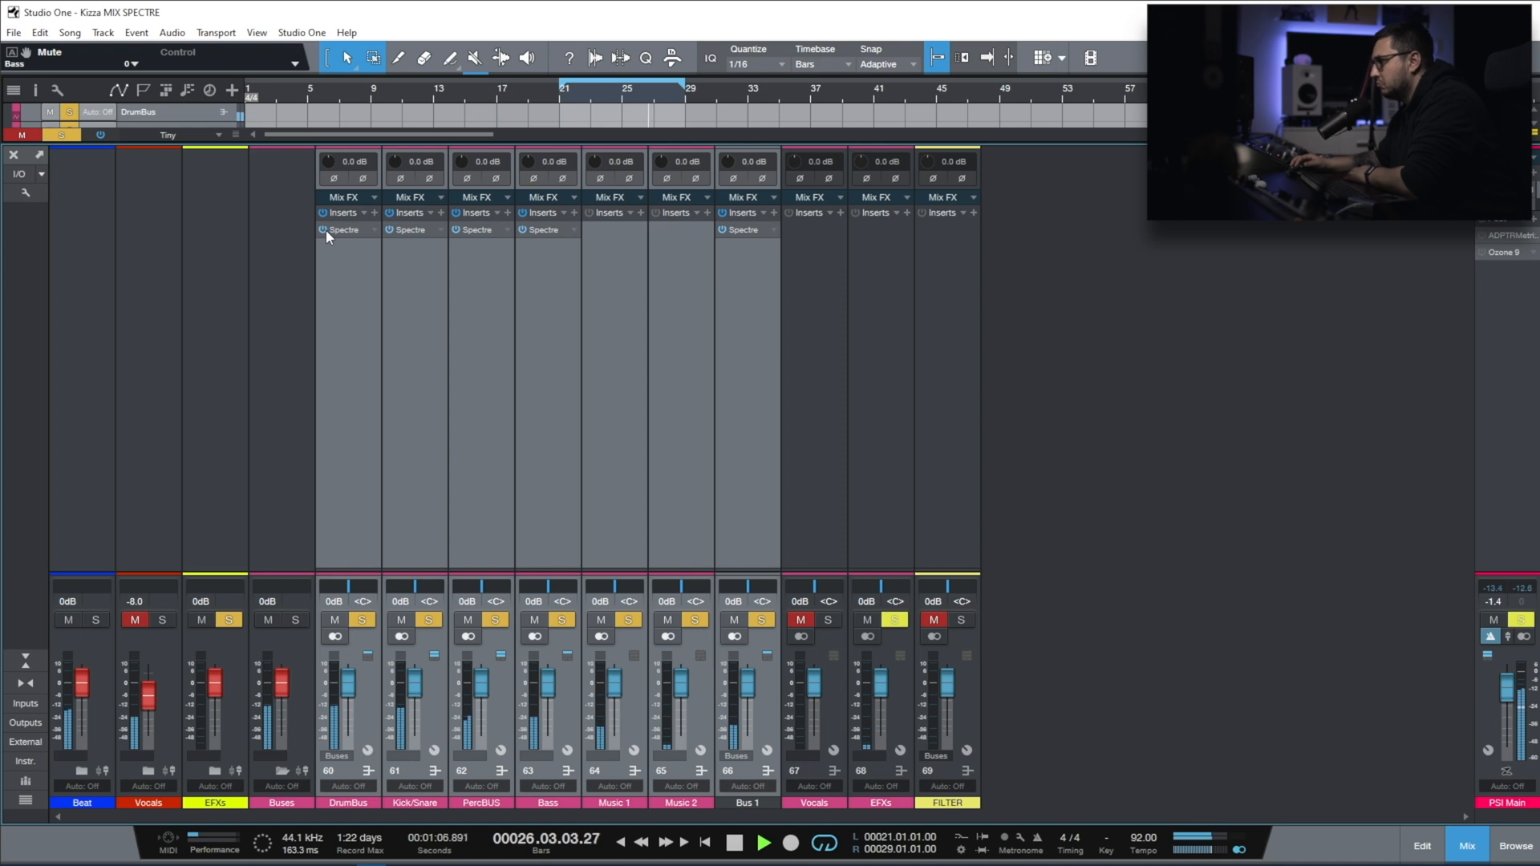
left_click(325, 229)
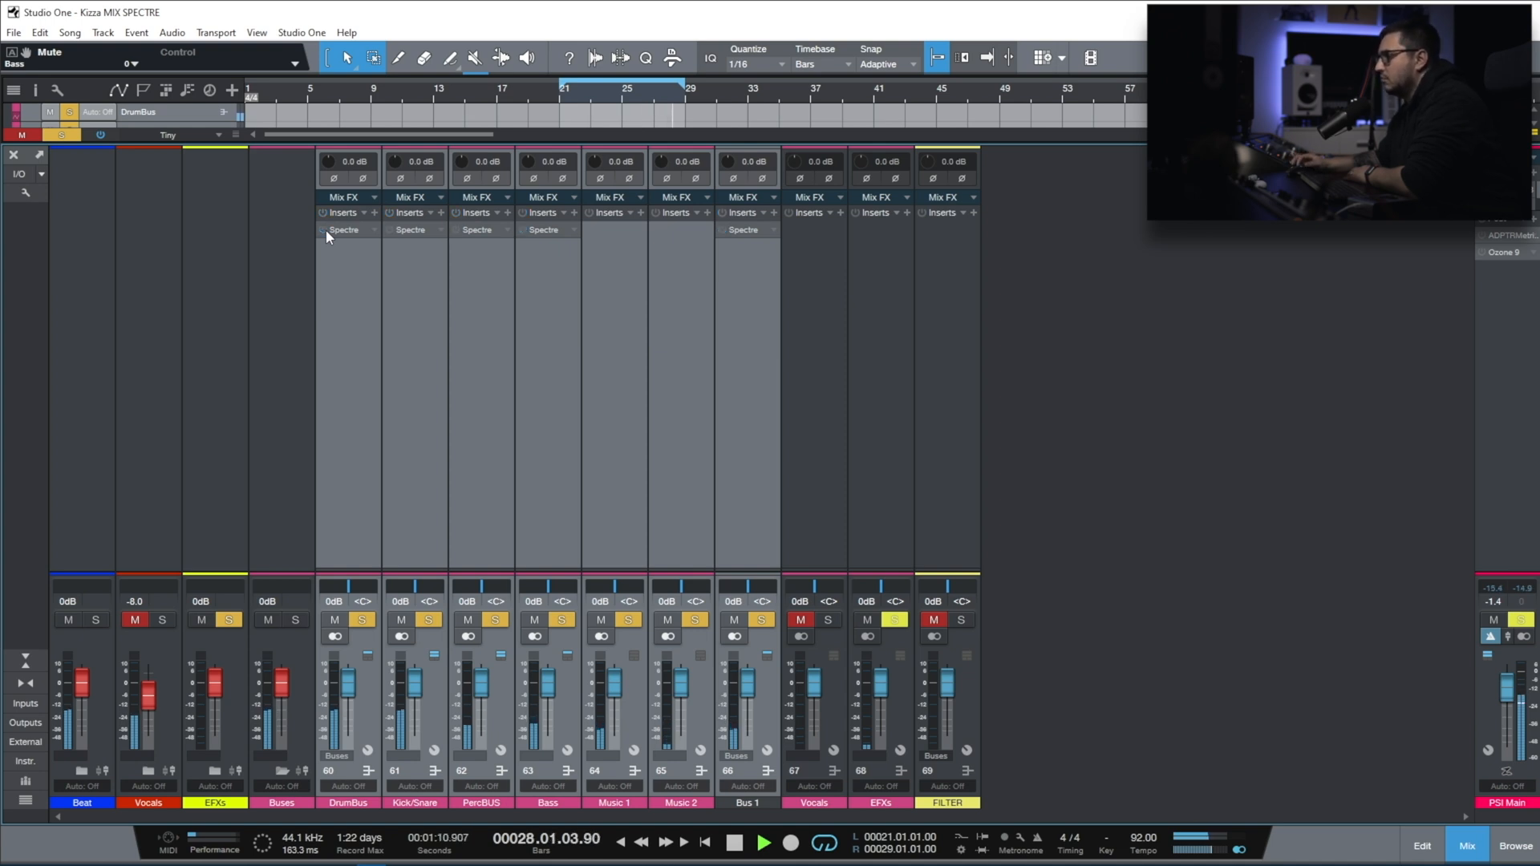
left_click(324, 229)
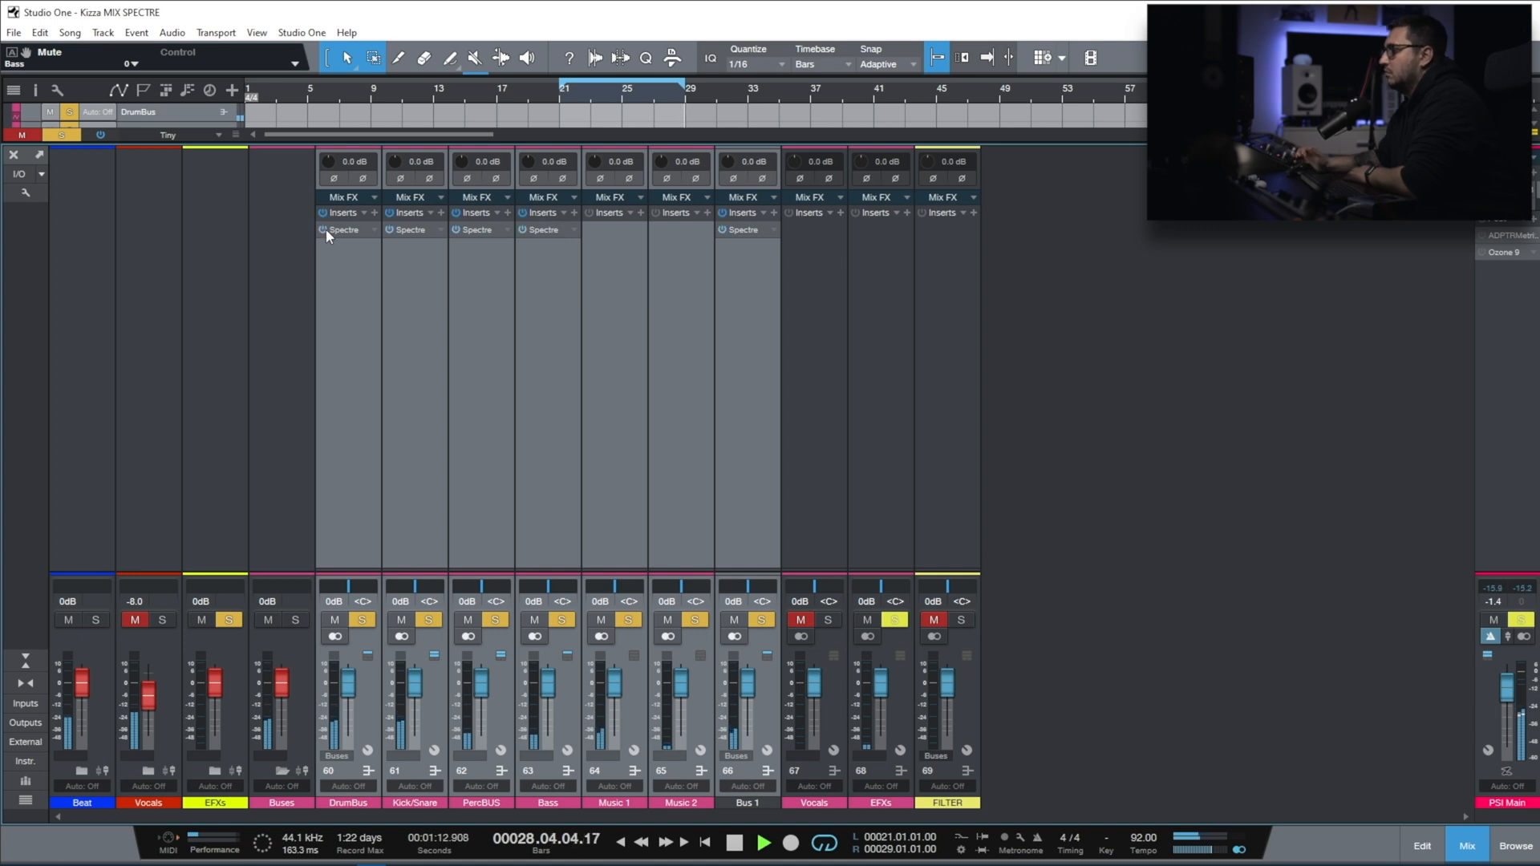